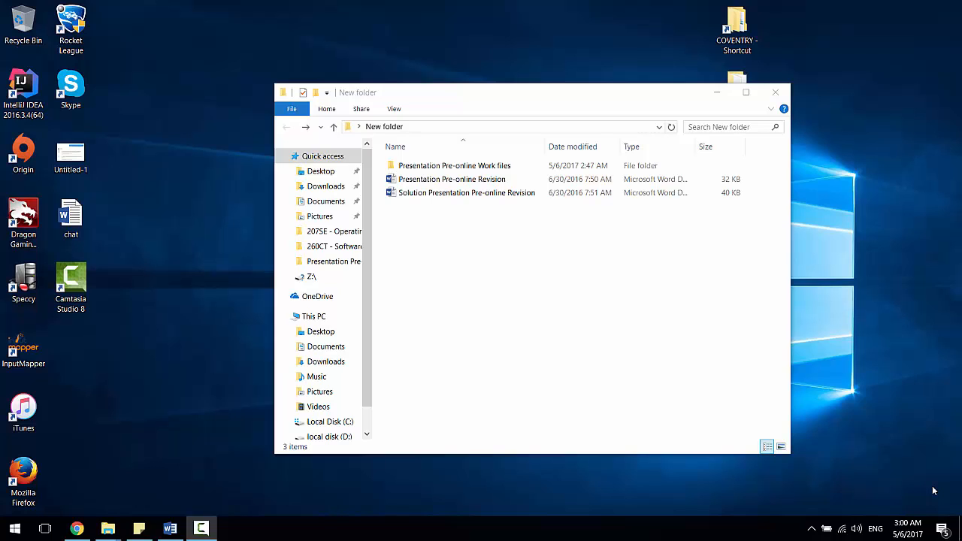
# - Open the Presentation Pre-online Revision document from the New folder window
pyautogui.moveTo(508, 272); pyautogui.dragTo(509, 181)
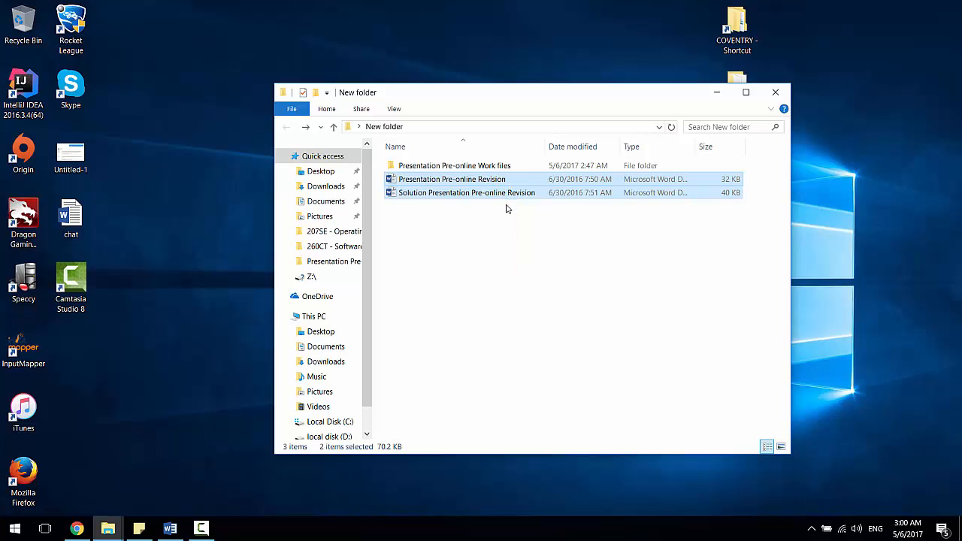
pyautogui.click(532, 256)
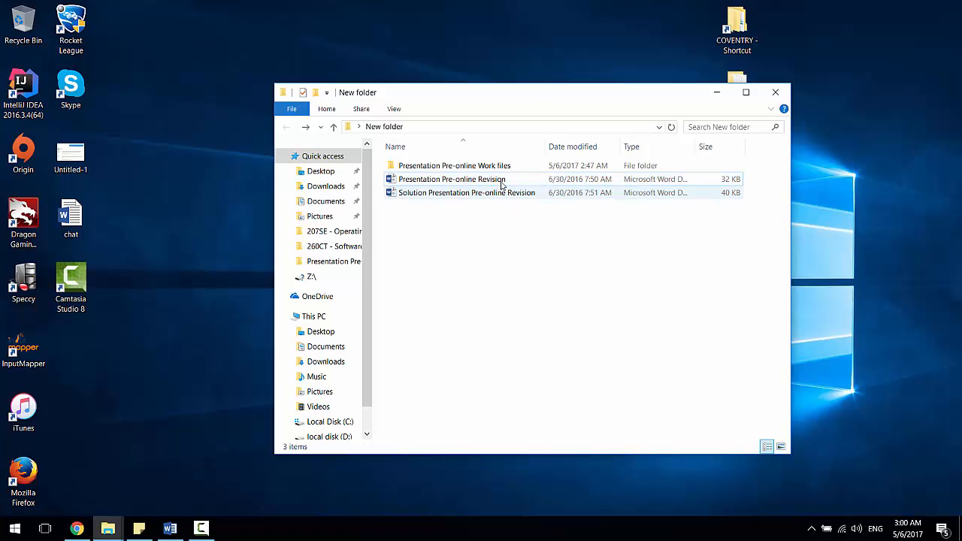
pyautogui.click(497, 184)
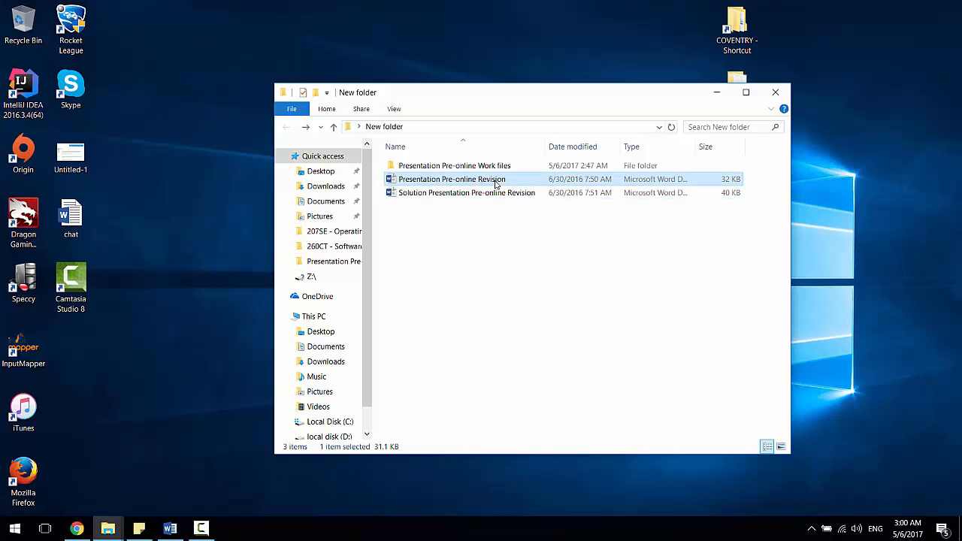
pyautogui.click(428, 195)
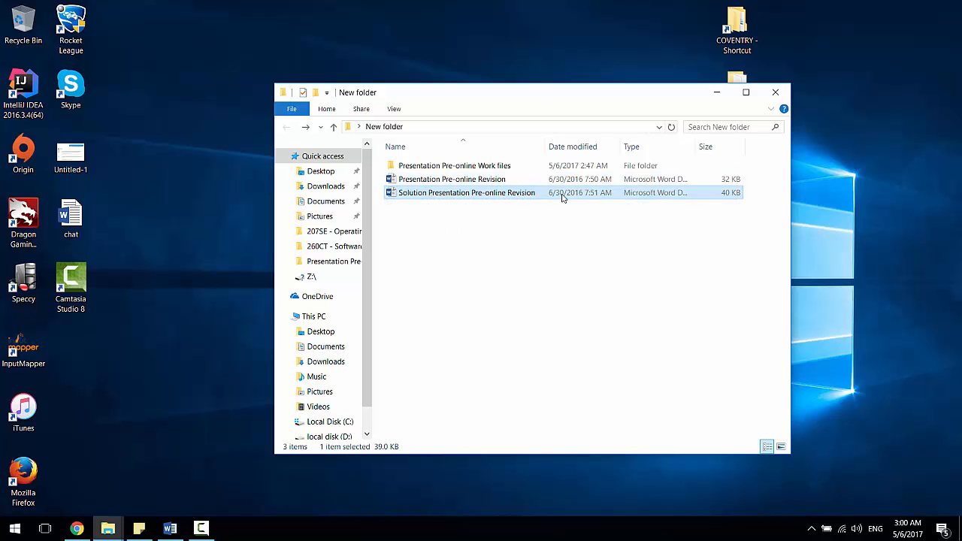
pyautogui.doubleClick(478, 181)
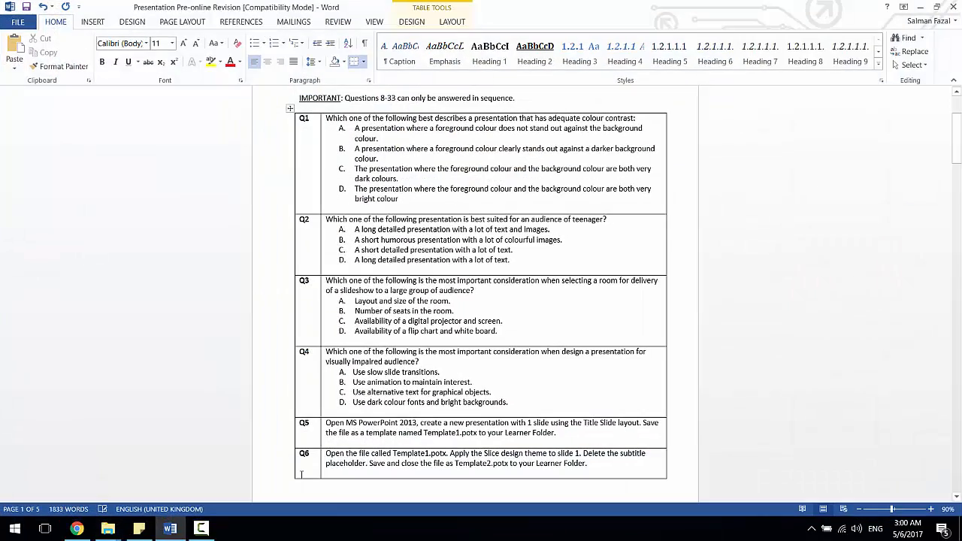
# - Mark answer B of Q1, the foreground colour clearly standing out against a darker background, in bold
pyautogui.scroll(2, 397, 209)
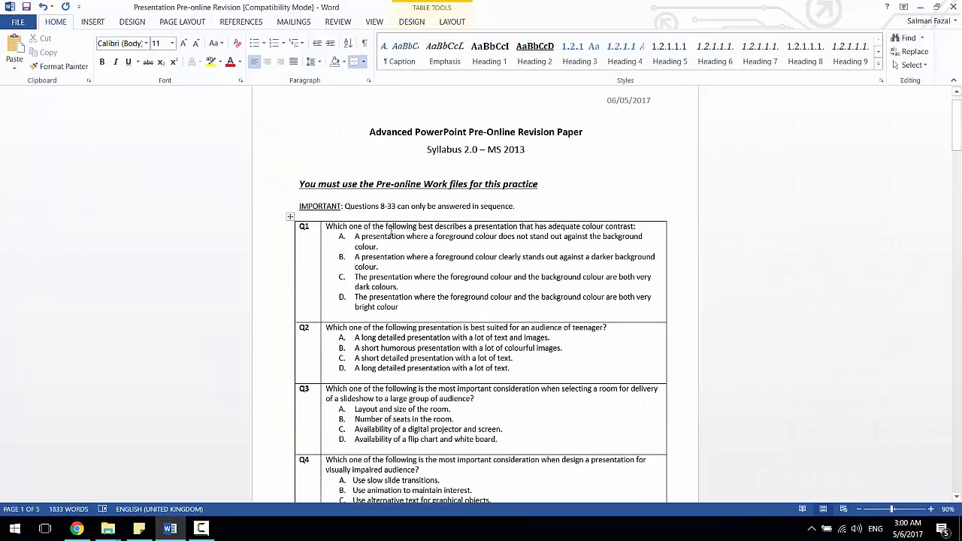
pyautogui.keyDown('ctrl'); pyautogui.scroll(2, 401, 228); pyautogui.keyUp('ctrl')
pyautogui.keyDown('ctrl'); pyautogui.scroll(1, 403, 228); pyautogui.keyUp('ctrl')
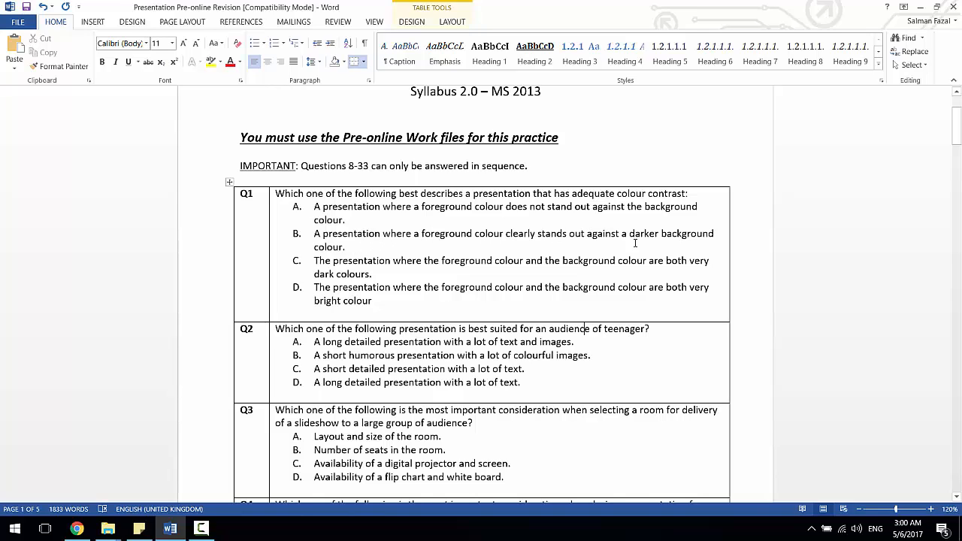
pyautogui.moveTo(348, 248); pyautogui.dragTo(312, 233)
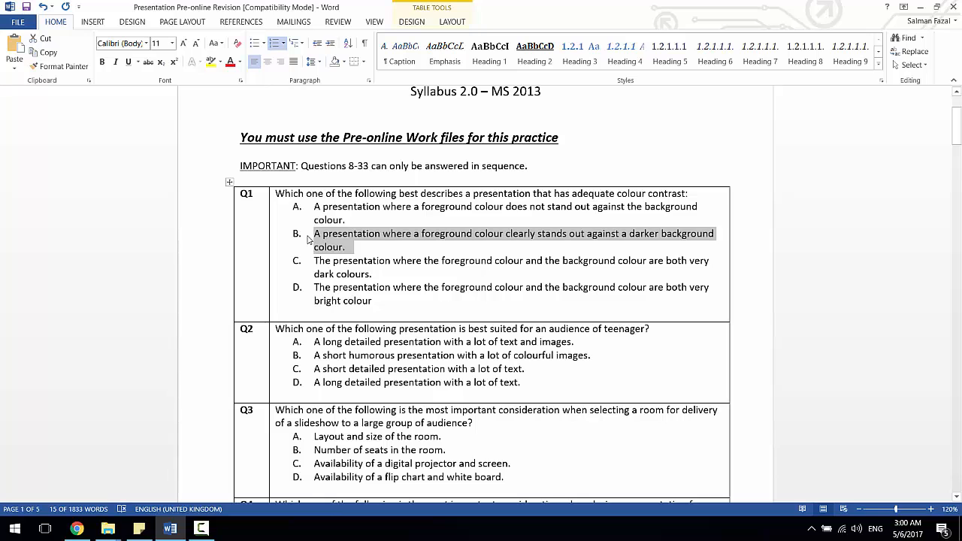
pyautogui.hotkey('ctrl', 'b')
pyautogui.doubleClick(336, 238)
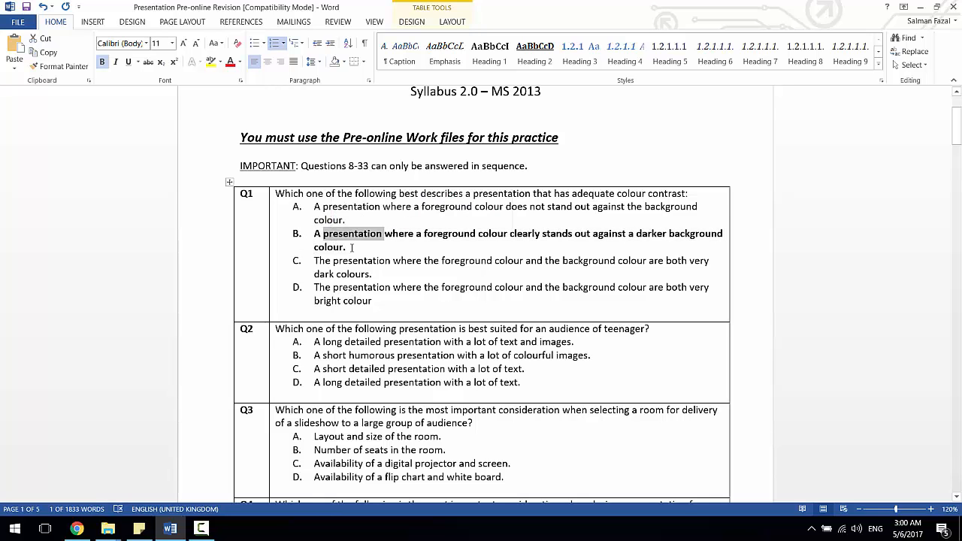
pyautogui.click(351, 247)
# - Mark answer B of Q2, "A short humorous presentation with a lot of colourful images.", in bold
pyautogui.scroll(-4, 351, 247)
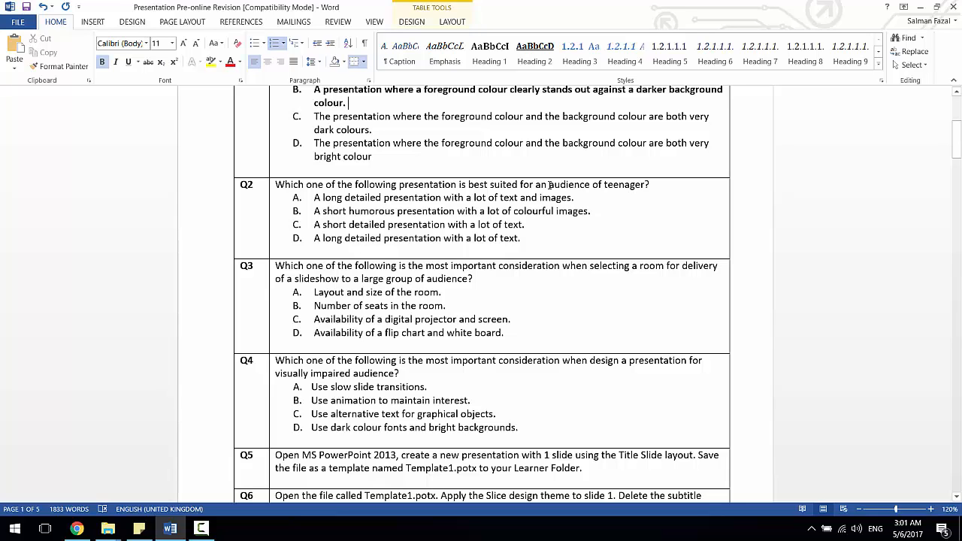
pyautogui.moveTo(329, 201); pyautogui.dragTo(443, 199)
pyautogui.click(349, 211)
pyautogui.moveTo(349, 211); pyautogui.dragTo(594, 213)
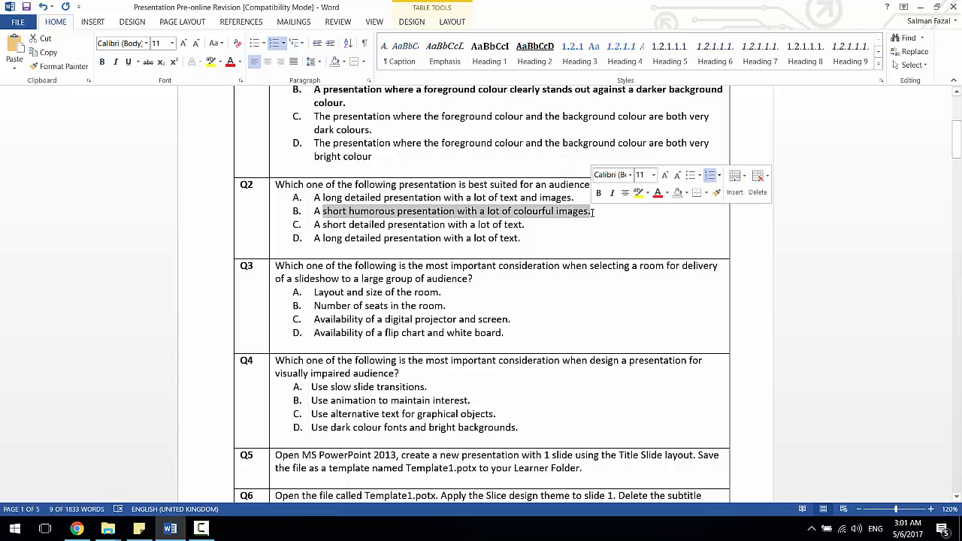
pyautogui.moveTo(314, 225); pyautogui.dragTo(448, 224)
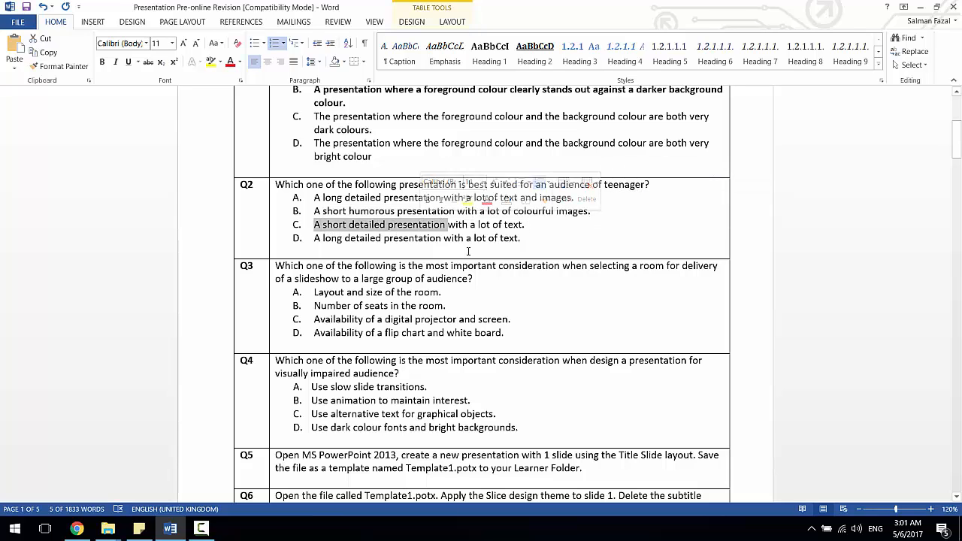
pyautogui.moveTo(596, 212); pyautogui.dragTo(306, 218)
pyautogui.hotkey('ctrl', 'b')
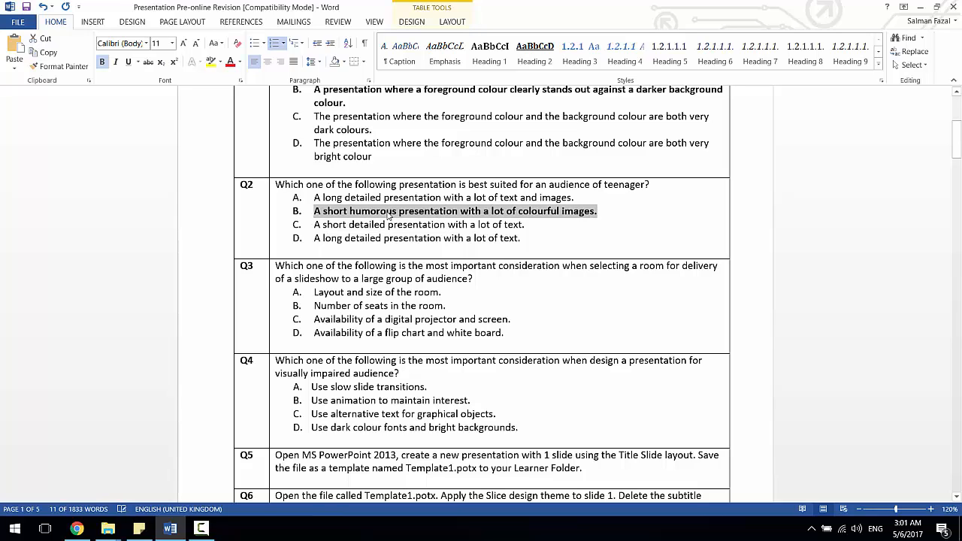
pyautogui.click(398, 238)
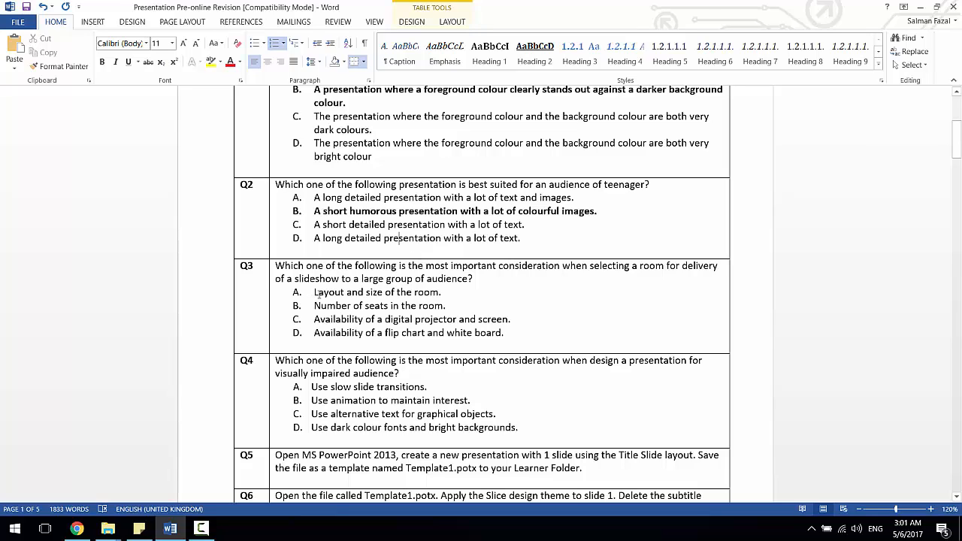
# - Go through the Q3 options and mark answer C, "Availability of a digital projector and screen.", in bold
pyautogui.moveTo(316, 294); pyautogui.dragTo(445, 293)
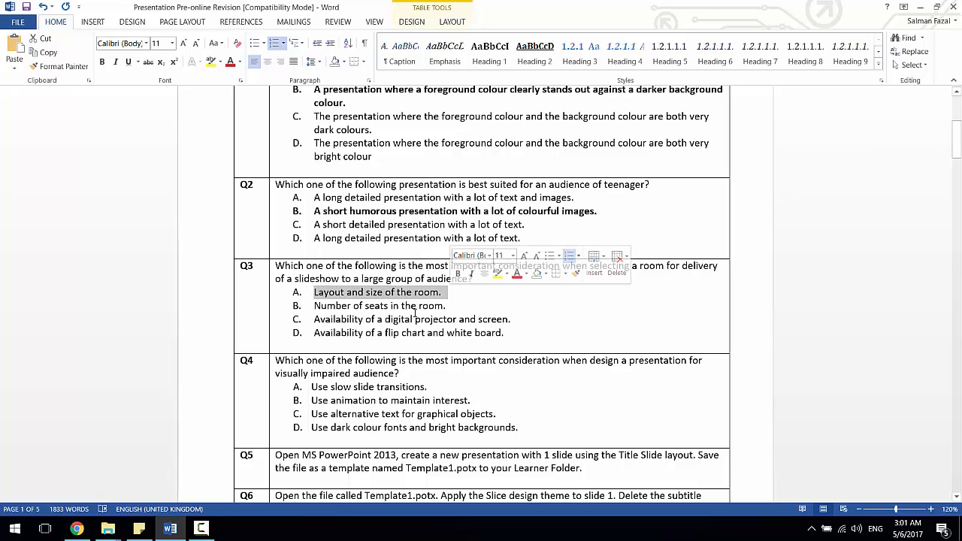
pyautogui.moveTo(334, 305); pyautogui.dragTo(445, 306)
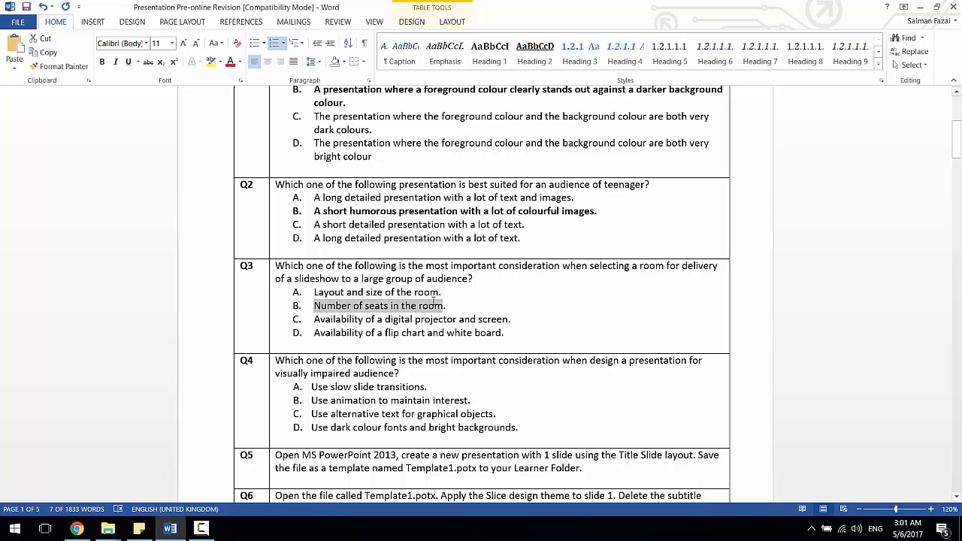
pyautogui.click(366, 320)
pyautogui.moveTo(368, 319); pyautogui.dragTo(525, 313)
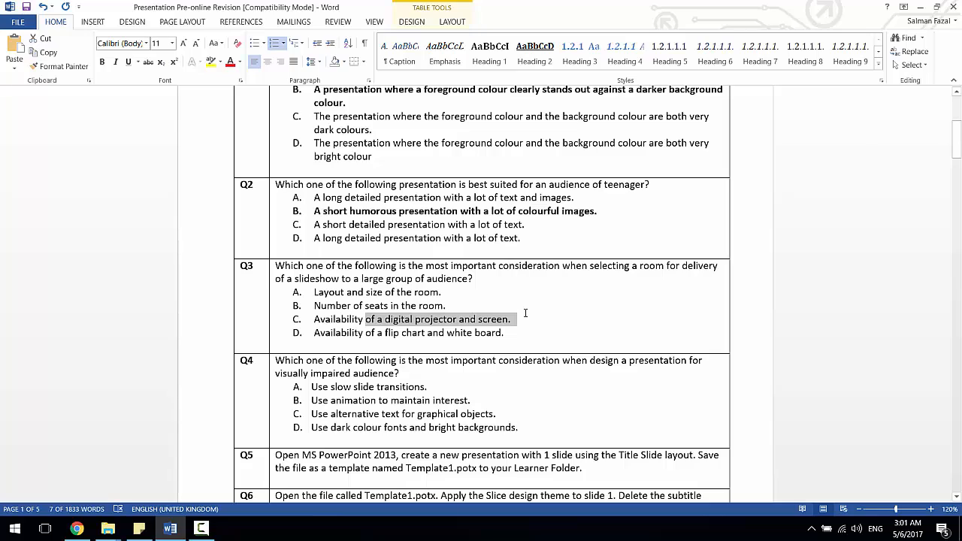
pyautogui.click(347, 336)
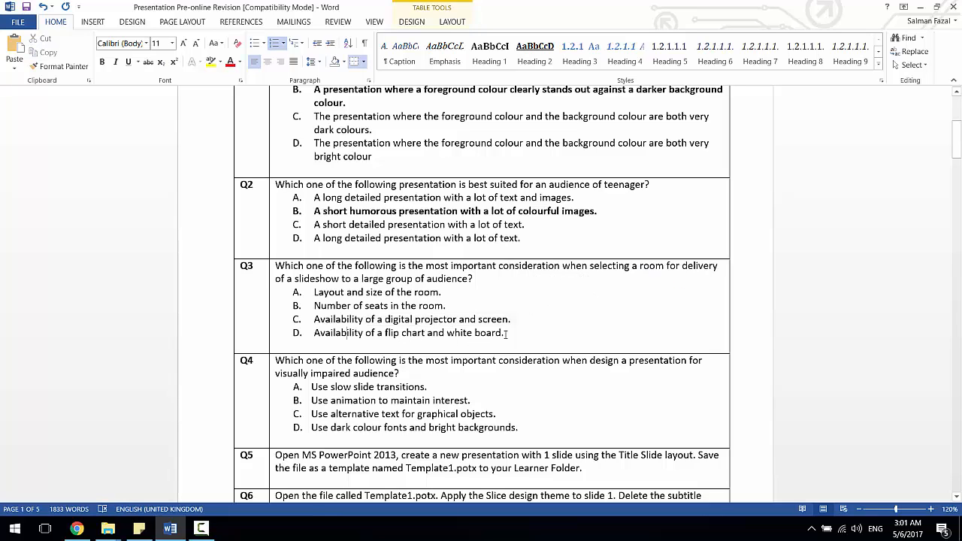
pyautogui.moveTo(506, 334); pyautogui.dragTo(377, 333)
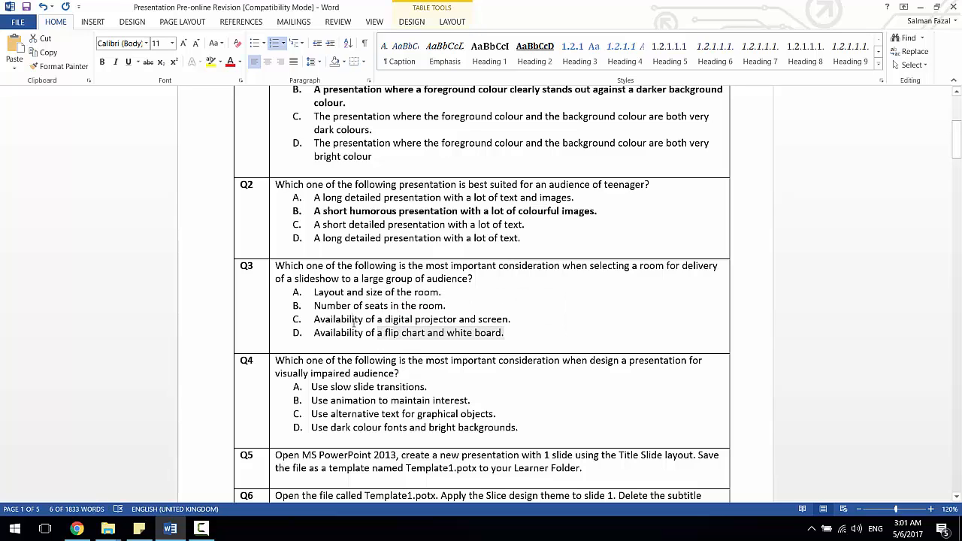
pyautogui.click(364, 320)
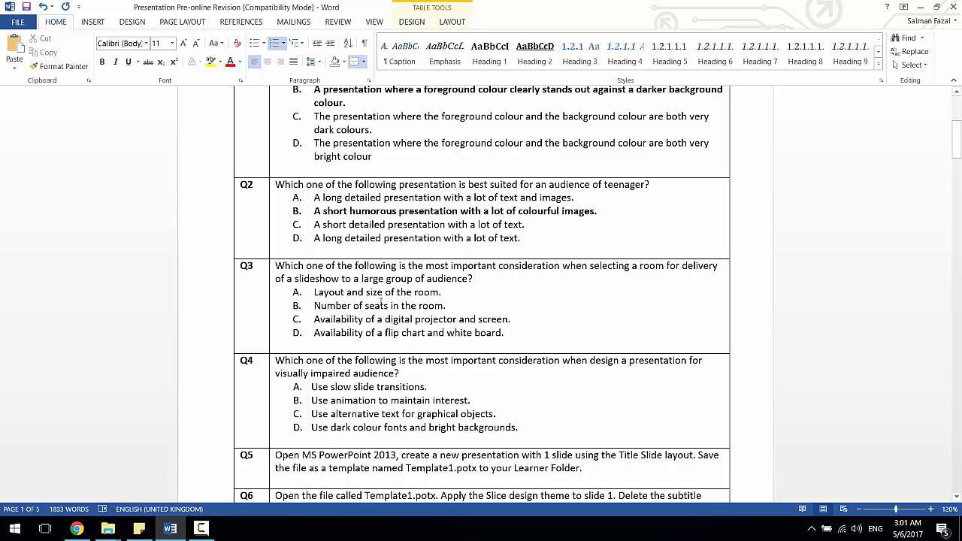
pyautogui.moveTo(375, 292); pyautogui.dragTo(353, 306)
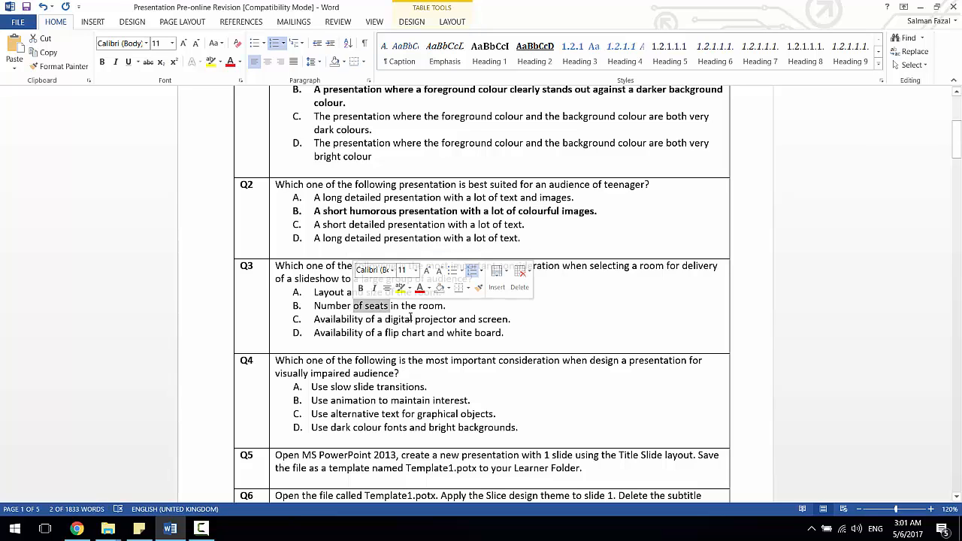
pyautogui.moveTo(511, 319); pyautogui.dragTo(319, 320)
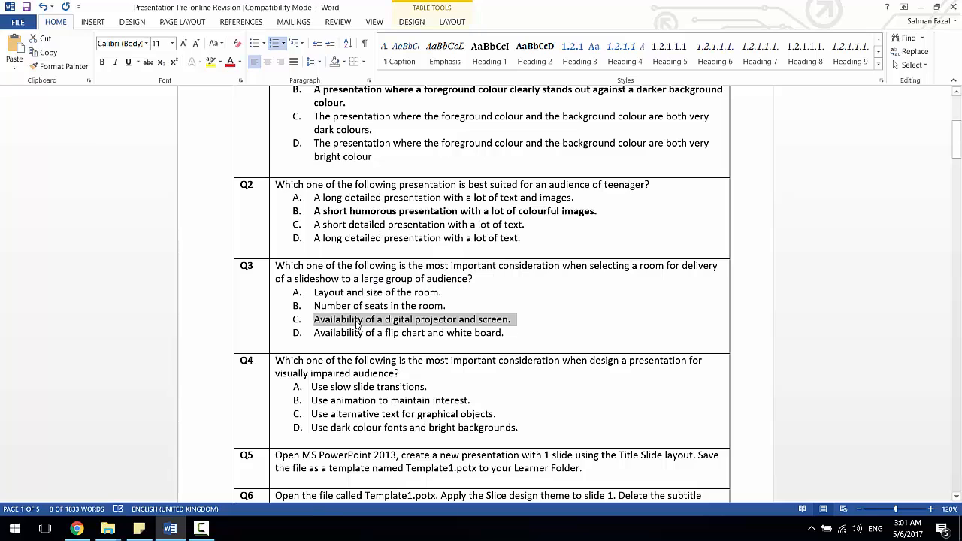
pyautogui.hotkey('ctrl', 'b')
pyautogui.click(359, 322)
pyautogui.moveTo(368, 318); pyautogui.dragTo(461, 320)
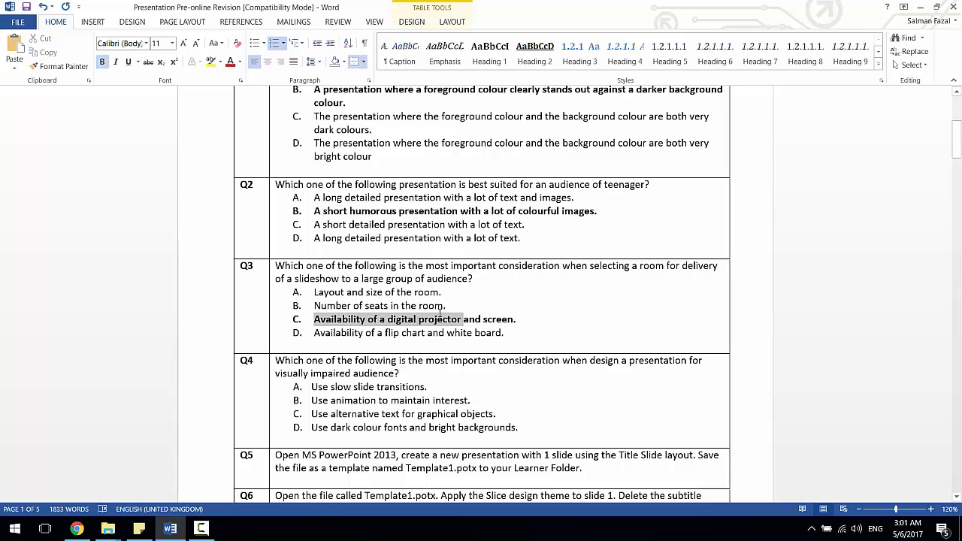
# - Go through the Q4 options and mark answer C, "Use alternative text for graphical objects.", in bold
pyautogui.scroll(-3, 372, 376)
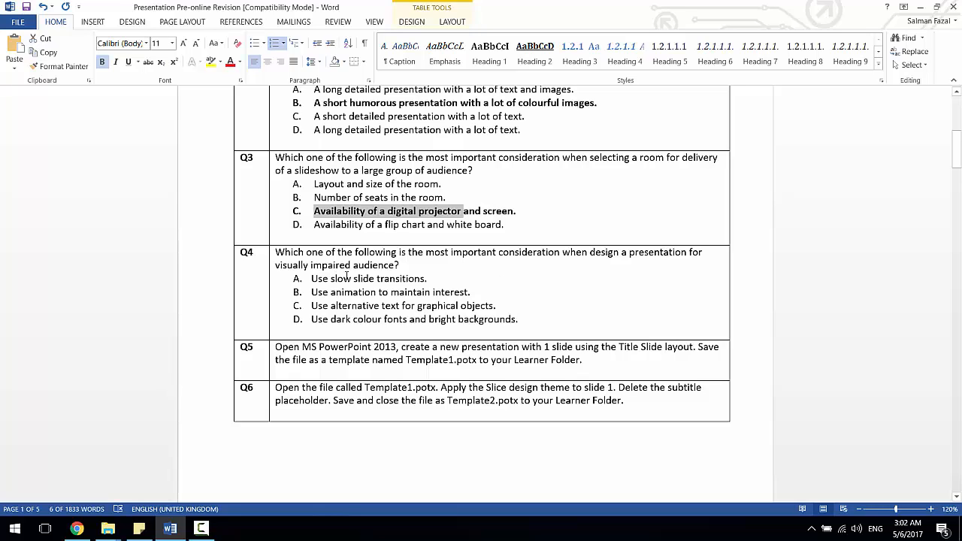
pyautogui.moveTo(340, 279); pyautogui.dragTo(426, 278)
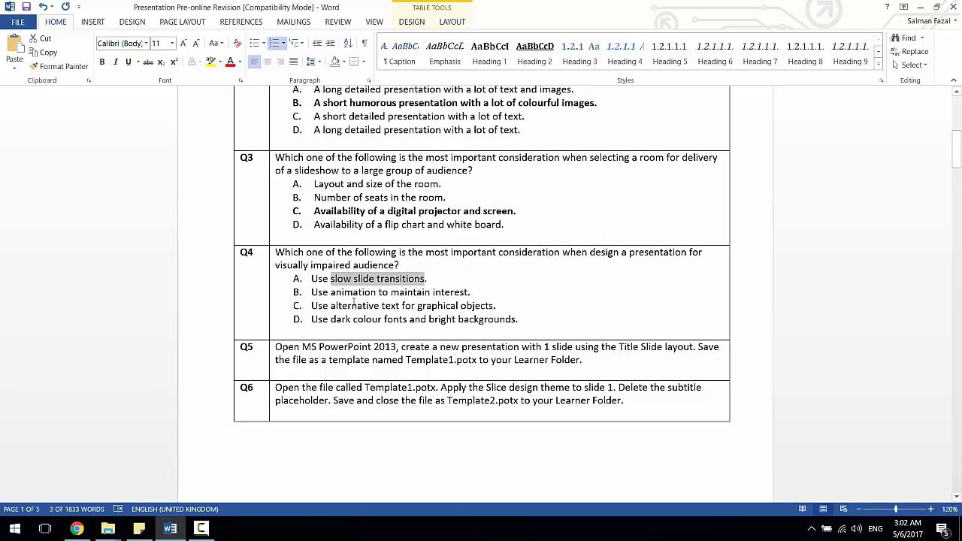
pyautogui.moveTo(382, 305); pyautogui.dragTo(425, 293)
pyautogui.click(387, 320)
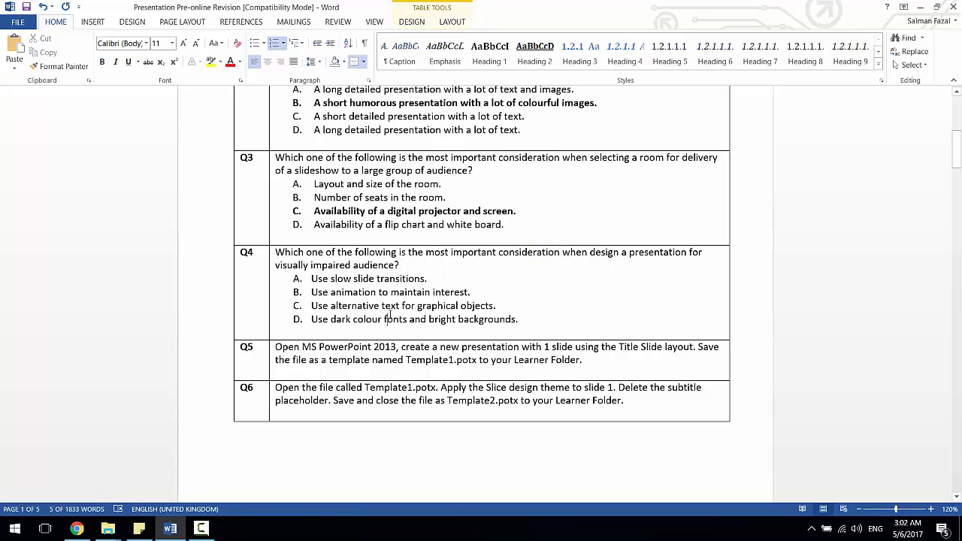
pyautogui.moveTo(338, 306); pyautogui.dragTo(382, 306)
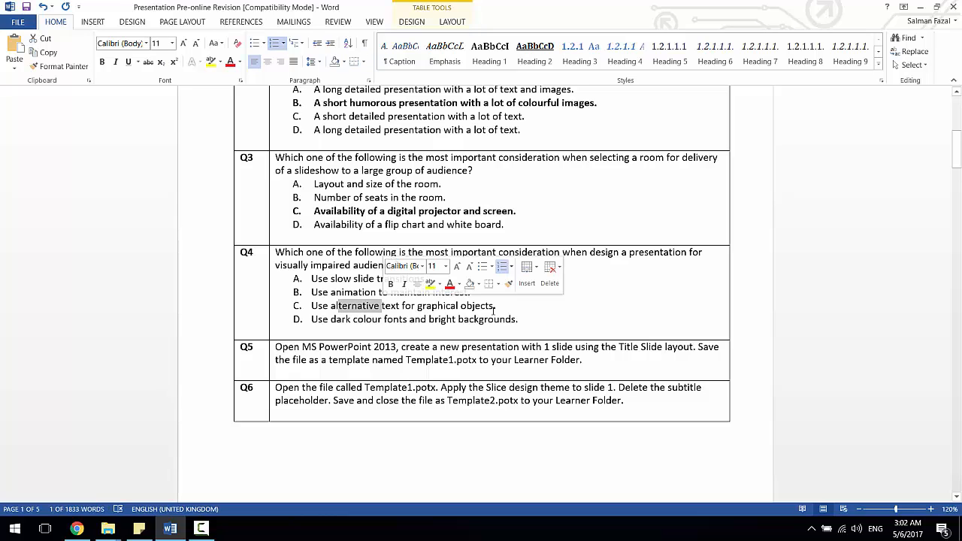
pyautogui.moveTo(496, 306); pyautogui.dragTo(382, 306)
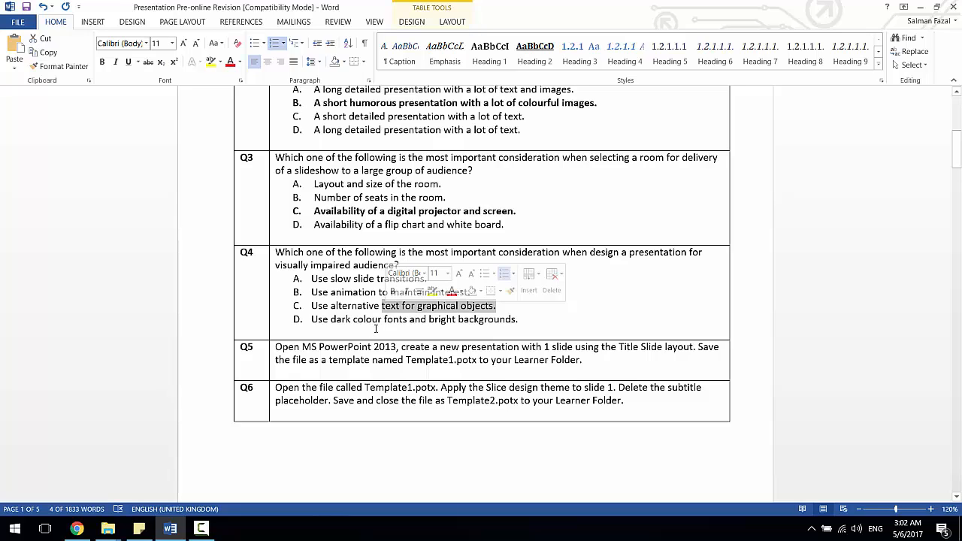
pyautogui.moveTo(428, 320); pyautogui.dragTo(474, 307)
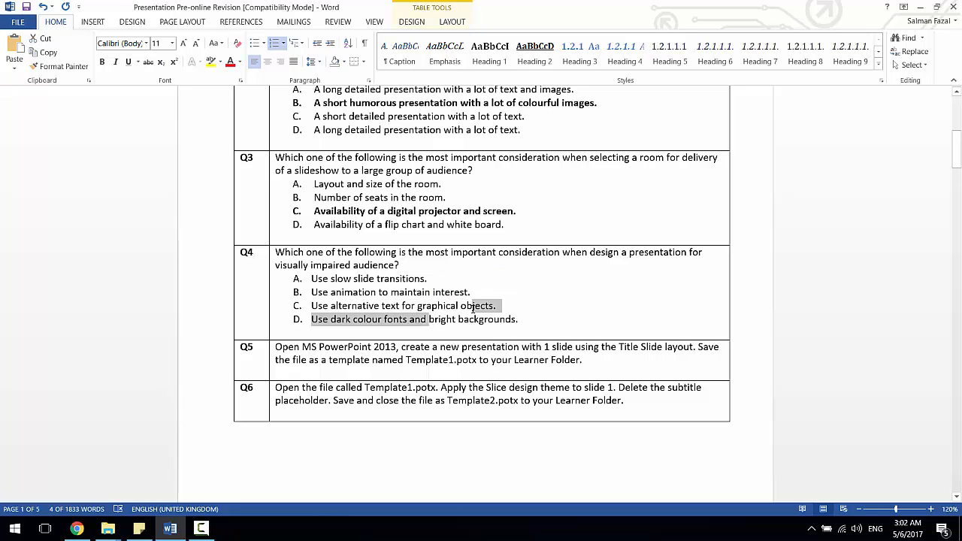
pyautogui.doubleClick(486, 310)
pyautogui.click(531, 311)
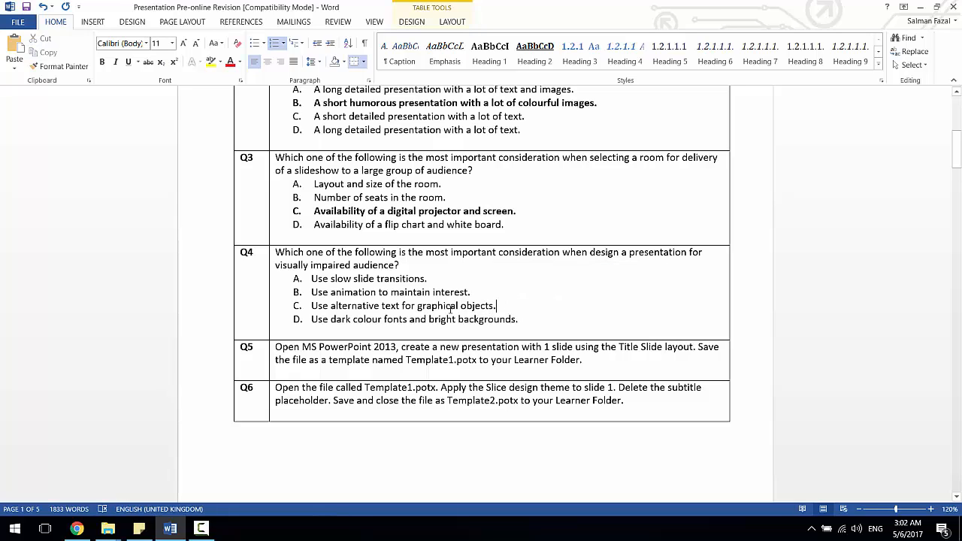
pyautogui.moveTo(497, 306); pyautogui.dragTo(311, 306)
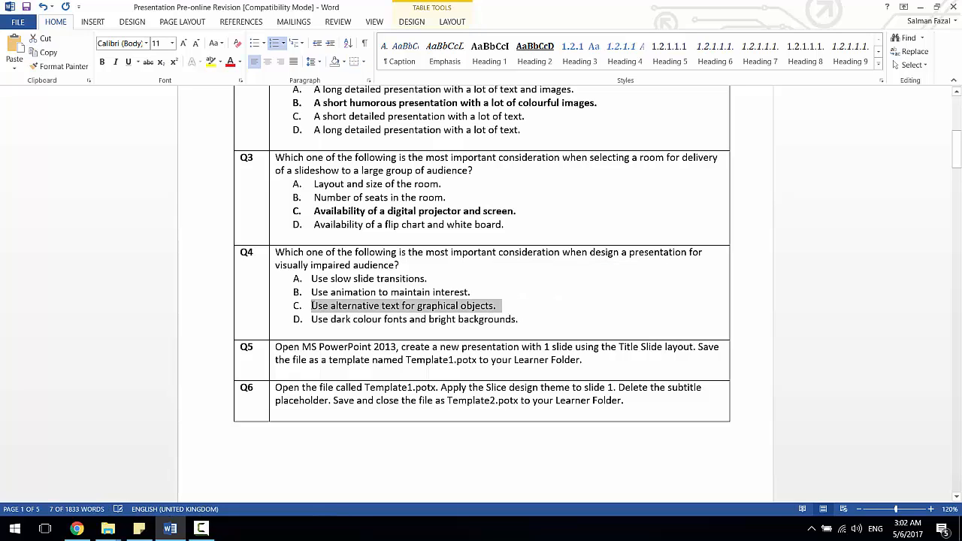
pyautogui.hotkey('ctrl', 'b')
# - Open the Solution Presentation Pre-online Revision document from New folder and check the solution row for Q4
pyautogui.moveTo(108, 530)
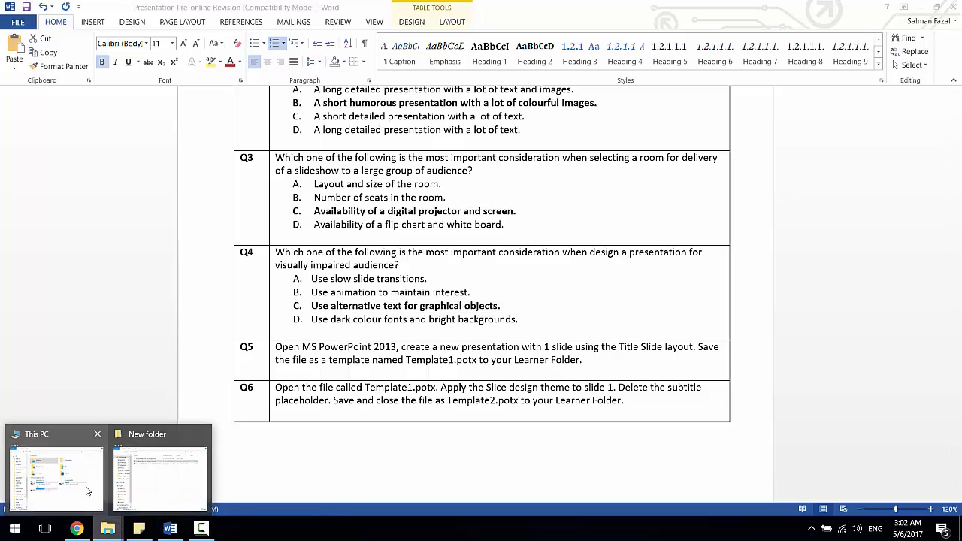
pyautogui.click(146, 481)
pyautogui.doubleClick(396, 193)
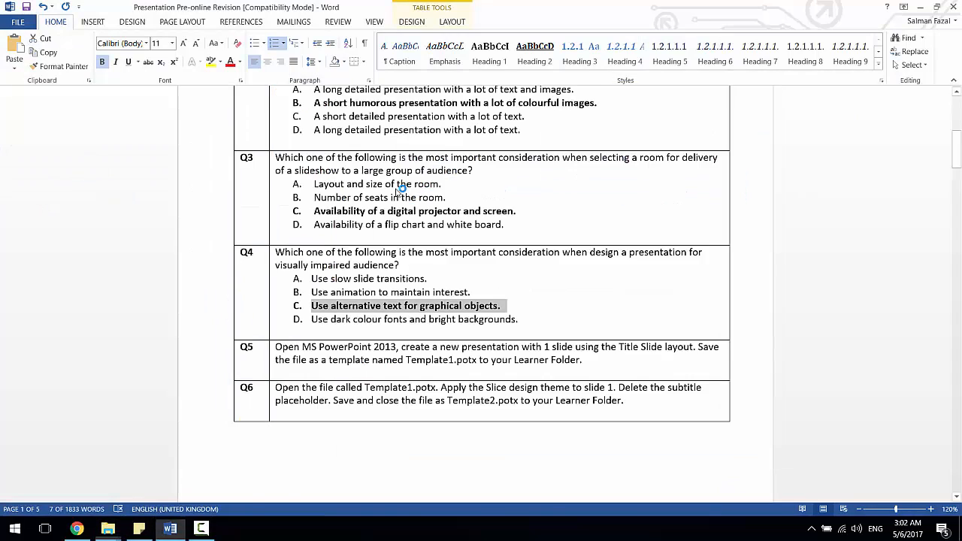
pyautogui.scroll(-10, 369, 282)
pyautogui.scroll(-2, 370, 288)
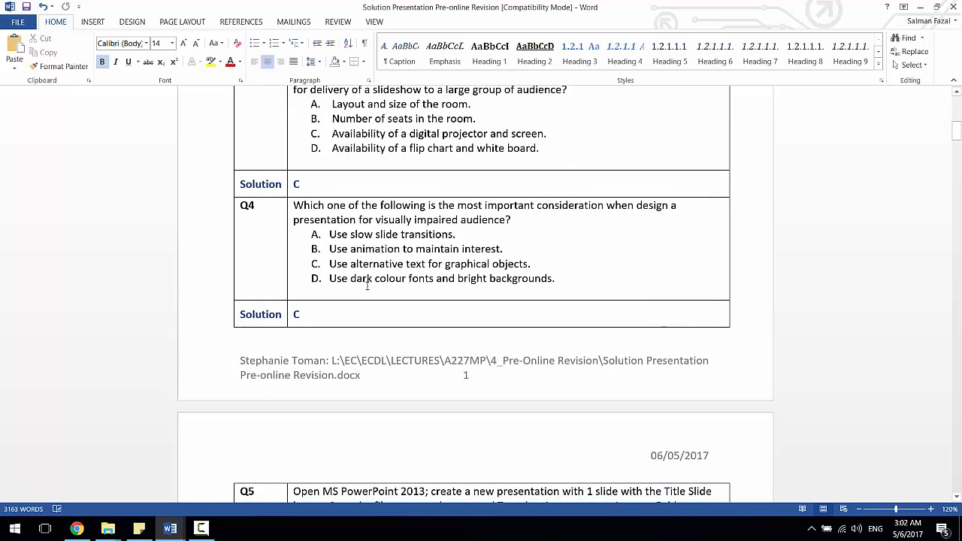
pyautogui.moveTo(367, 318); pyautogui.dragTo(272, 315)
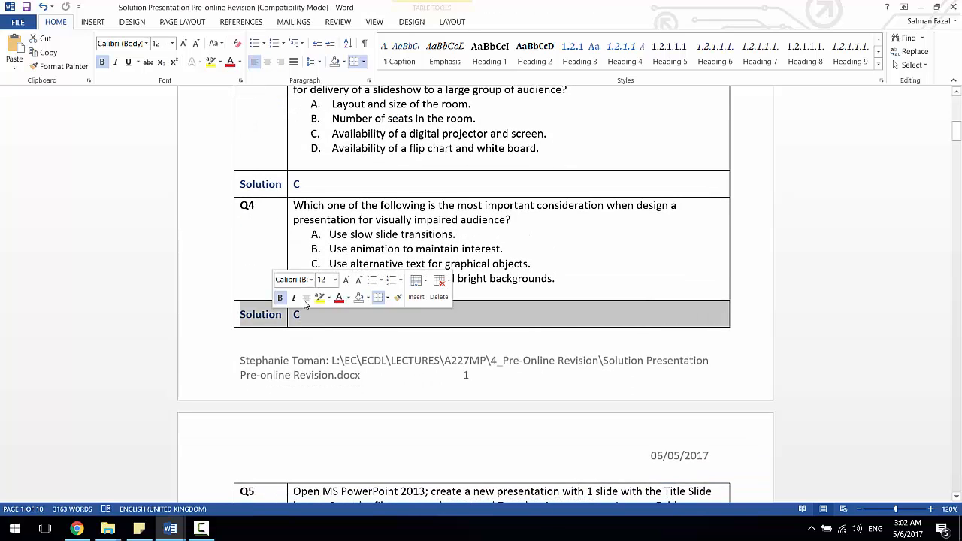
# - Close the solution document, dock the revision paper on one half of the screen and zoom it to 100%
pyautogui.click(954, 6)
pyautogui.click(333, 392)
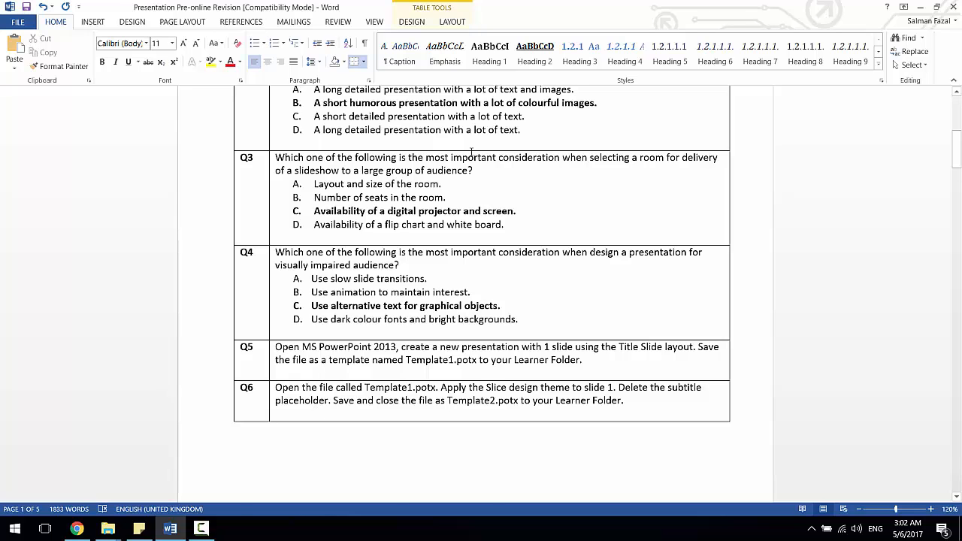
pyautogui.press('super+Left')
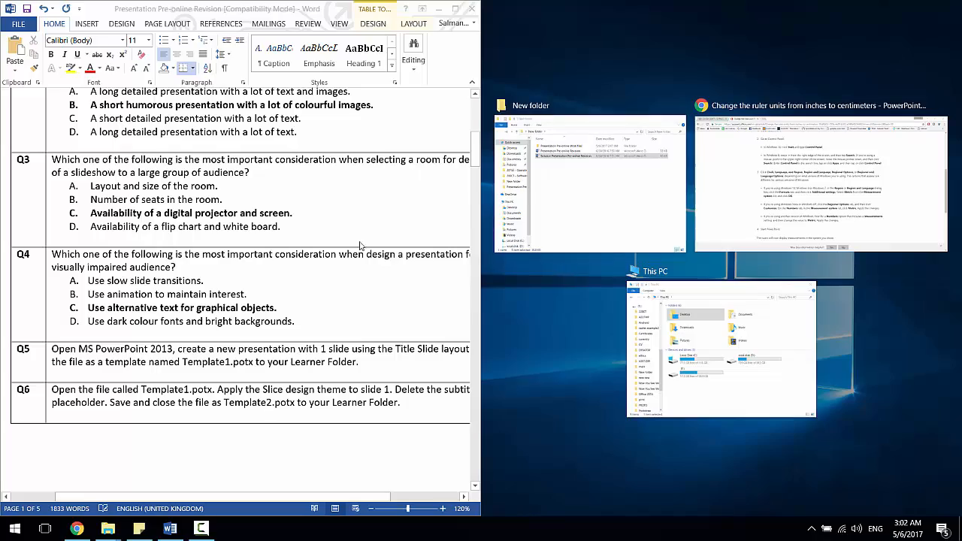
pyautogui.click(360, 246)
pyautogui.scroll(-3, 265, 332)
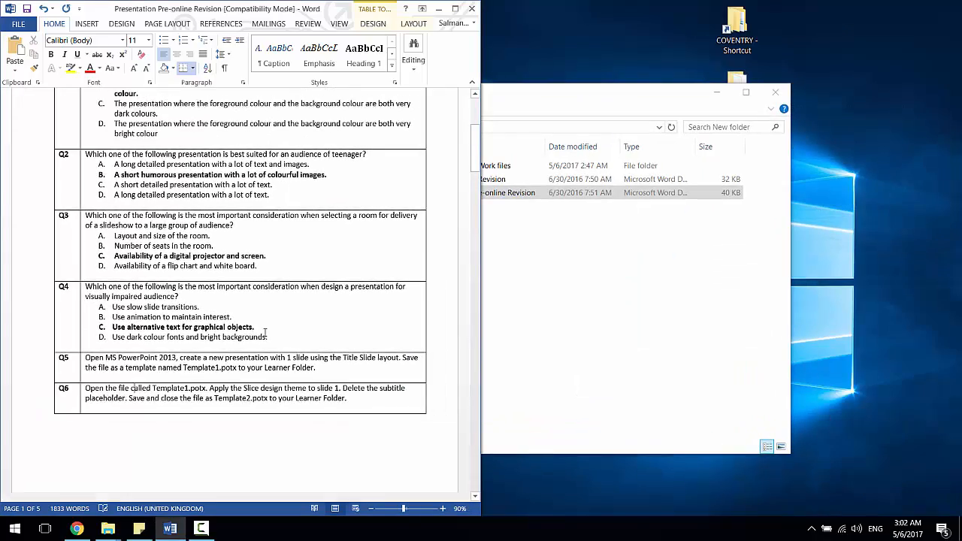
pyautogui.scroll(1, 265, 331)
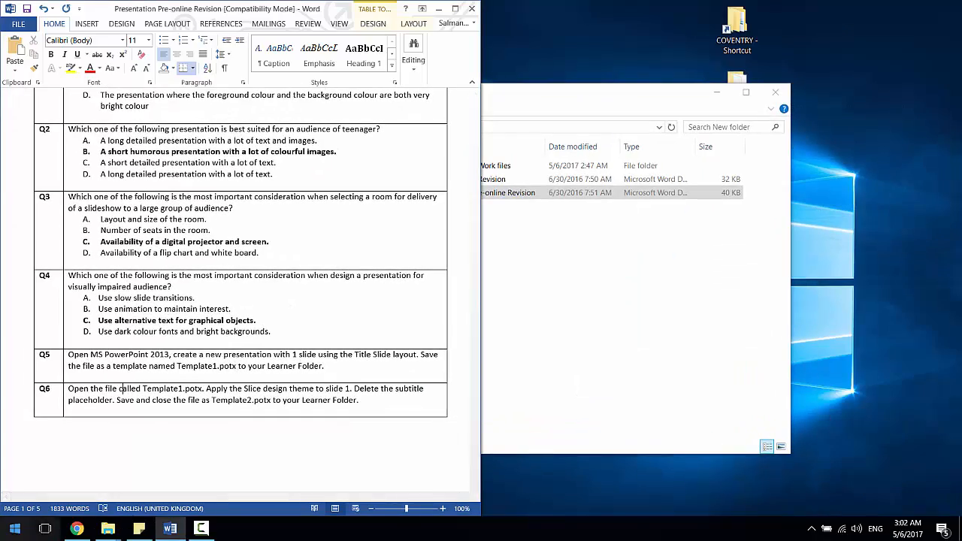
# - Launch PowerPoint 2013, dock it beside the revision paper and create a blank presentation
pyautogui.press('super')
pyautogui.write('powerpo')
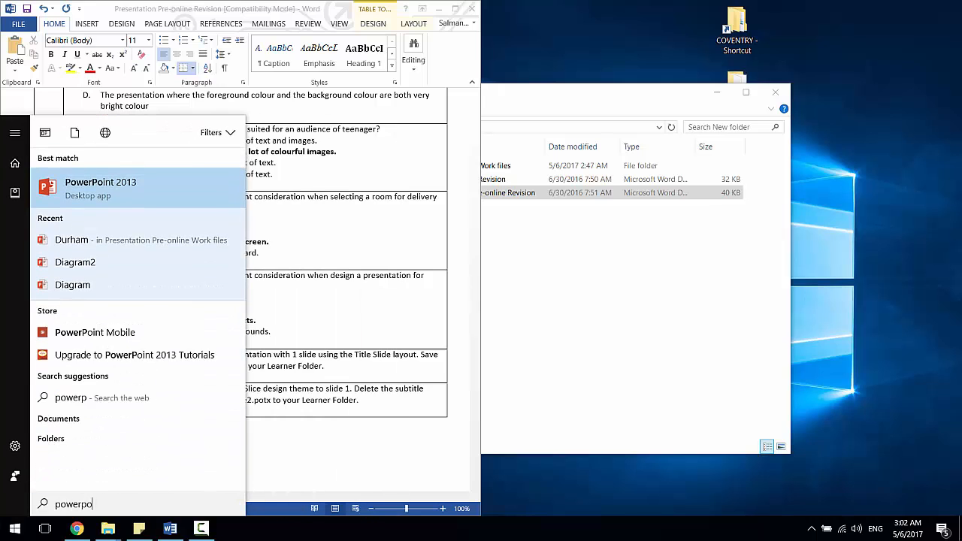
pyautogui.write('in')
pyautogui.press('Return')
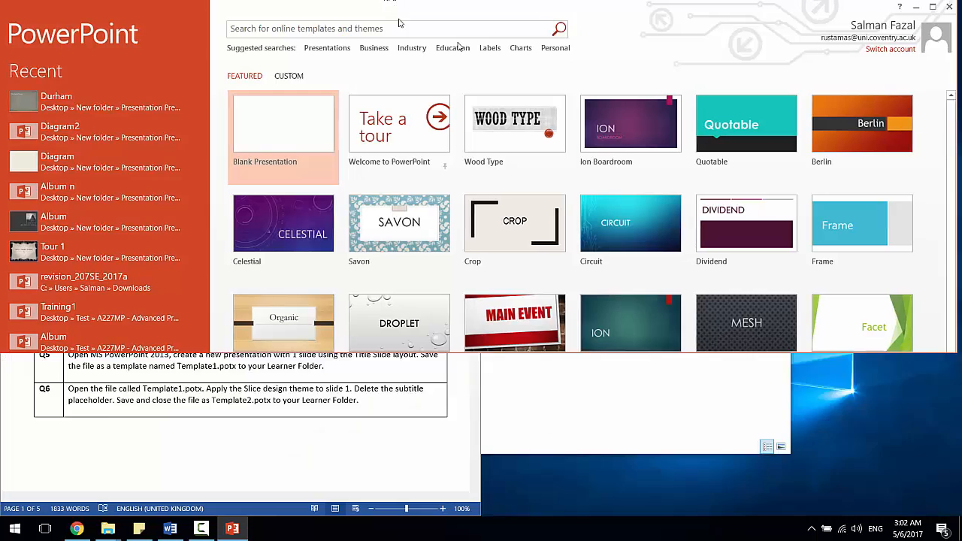
pyautogui.press('super+Right')
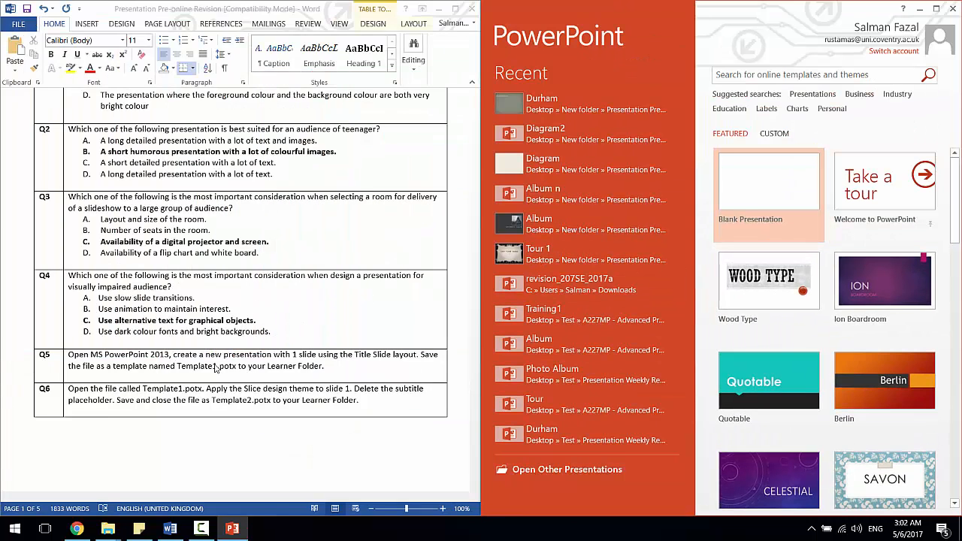
pyautogui.click(748, 198)
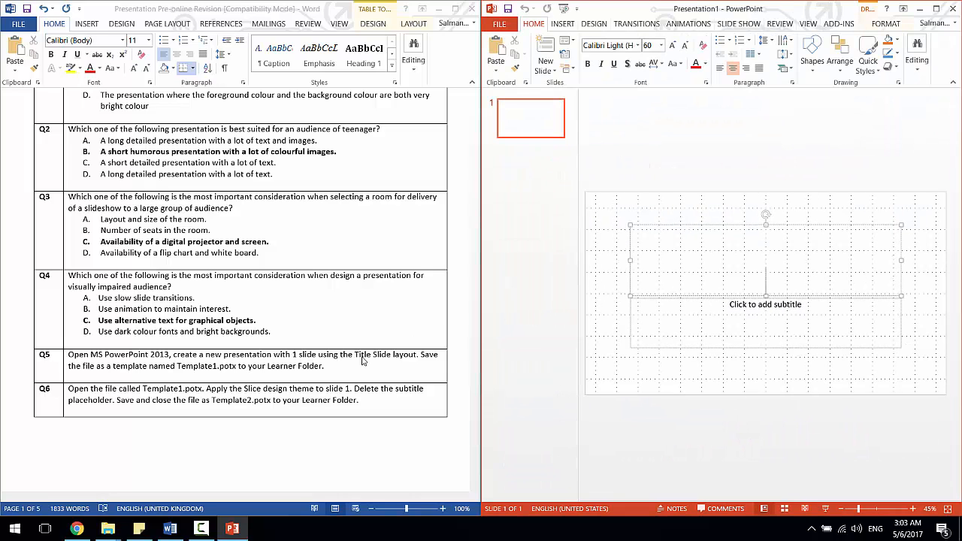
# - Maximize the presentation window and check in the layout gallery that slide 1 uses the Title Slide layout
pyautogui.click(728, 216)
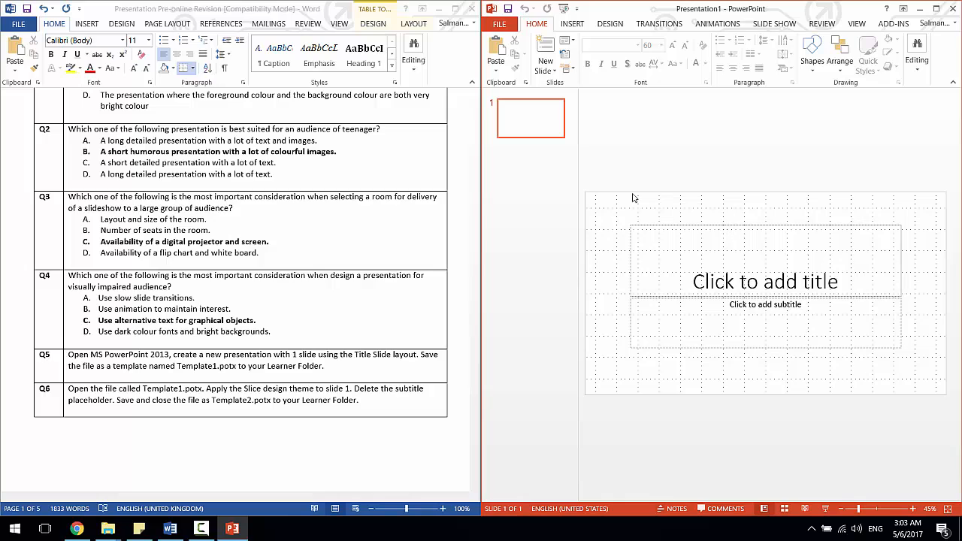
pyautogui.click(565, 40)
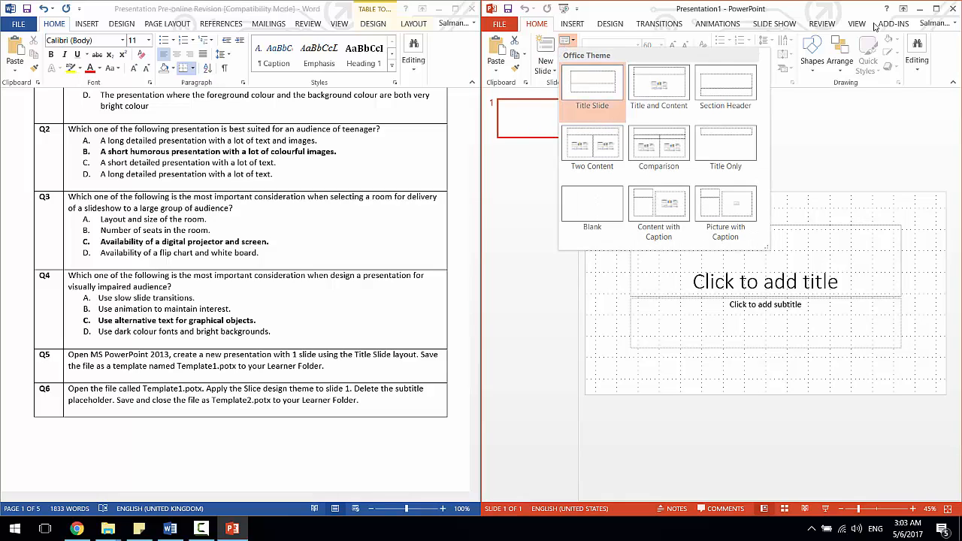
pyautogui.click(937, 9)
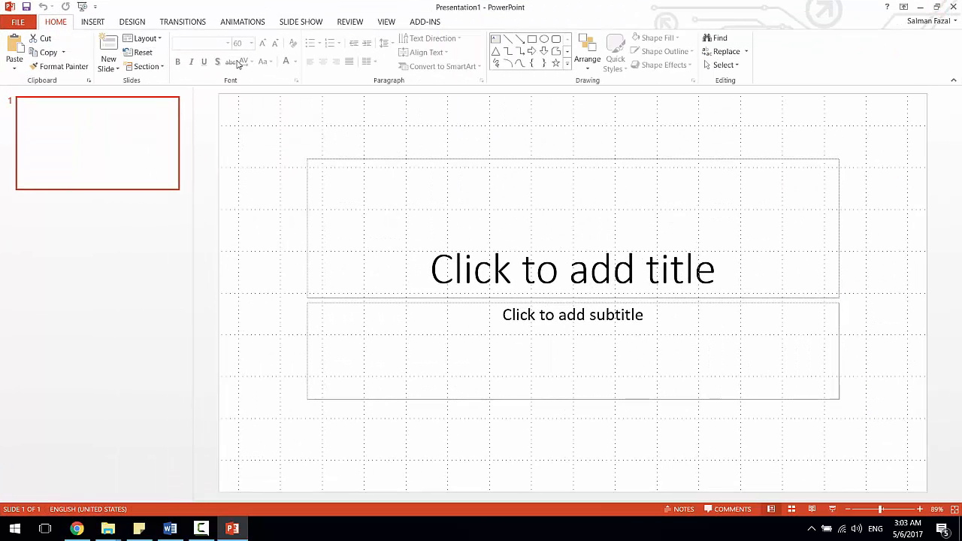
pyautogui.click(143, 38)
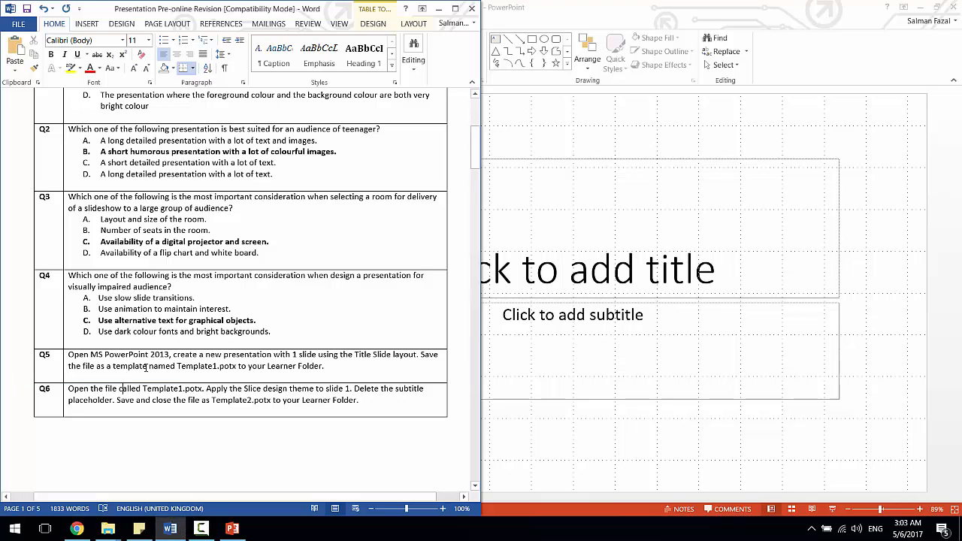
# - Reread the Q5 instruction about the template's file name in the revision paper and return to the presentation
pyautogui.moveTo(148, 367); pyautogui.dragTo(218, 367)
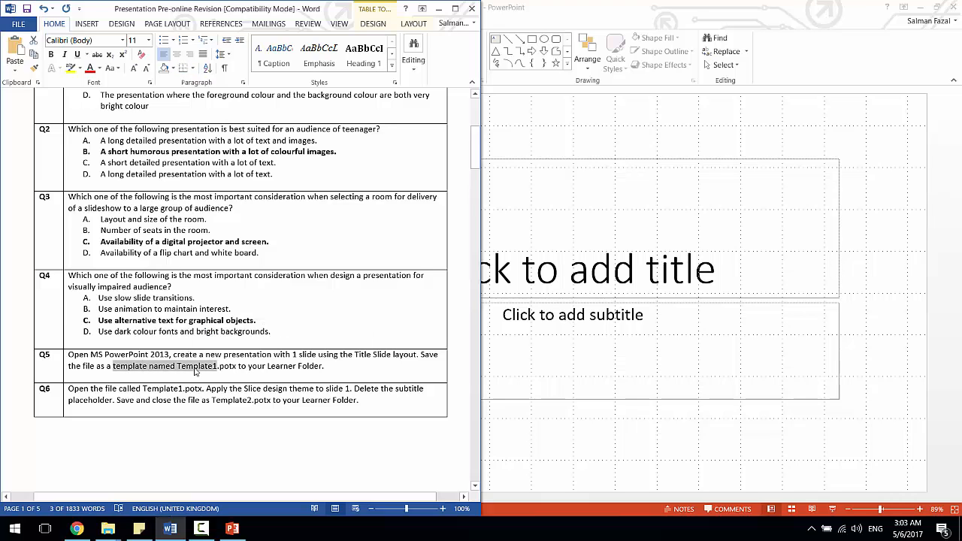
pyautogui.click(192, 367)
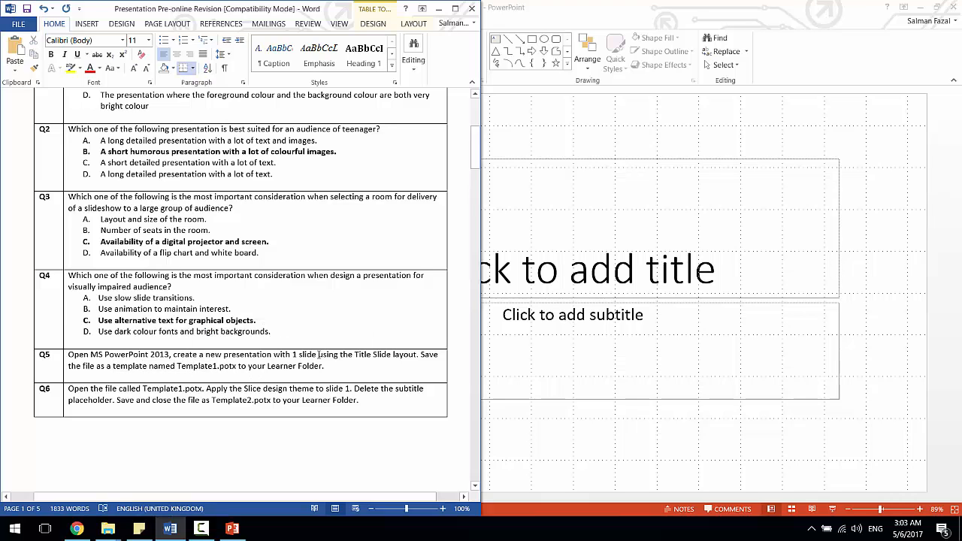
pyautogui.click(610, 6)
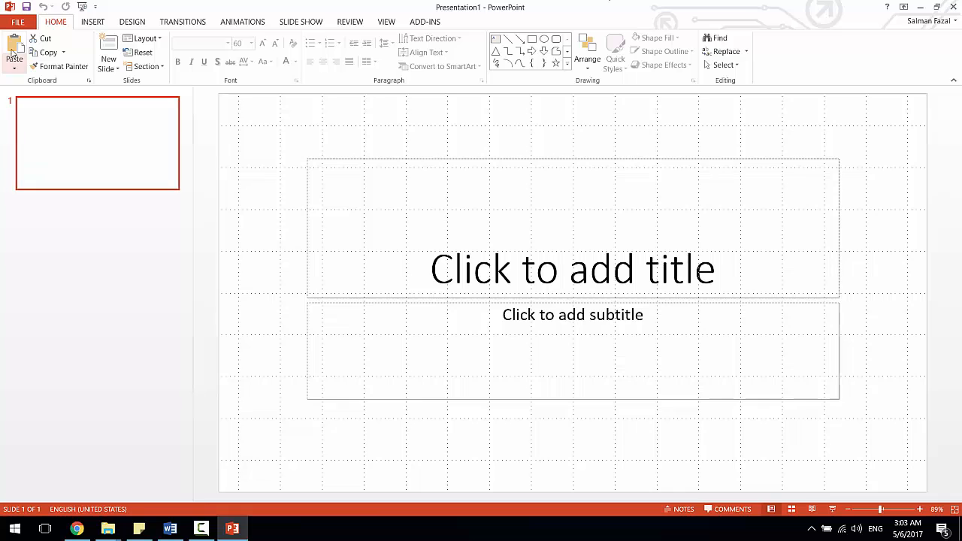
# - Start saving the presentation under a new name and set its file type to PowerPoint Template
pyautogui.click(18, 21)
pyautogui.click(30, 136)
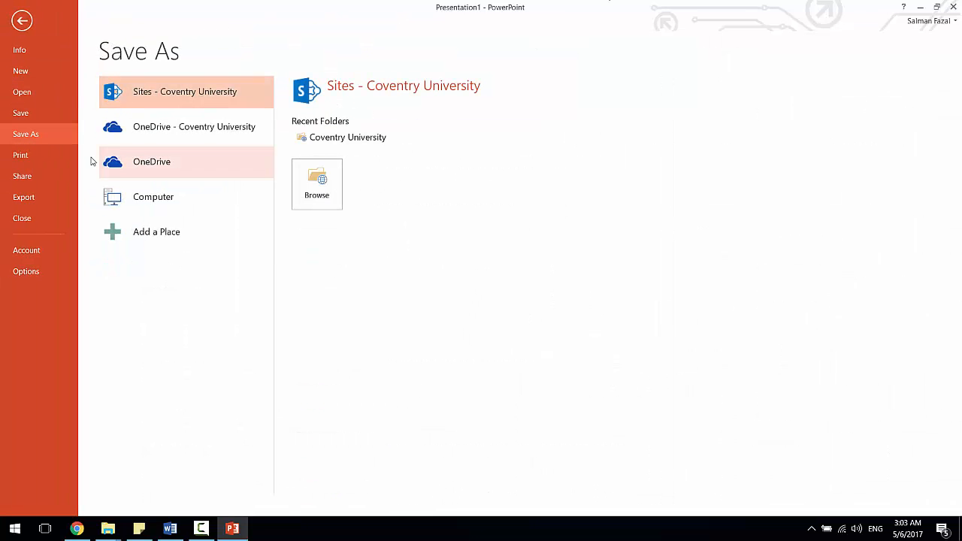
pyautogui.click(337, 189)
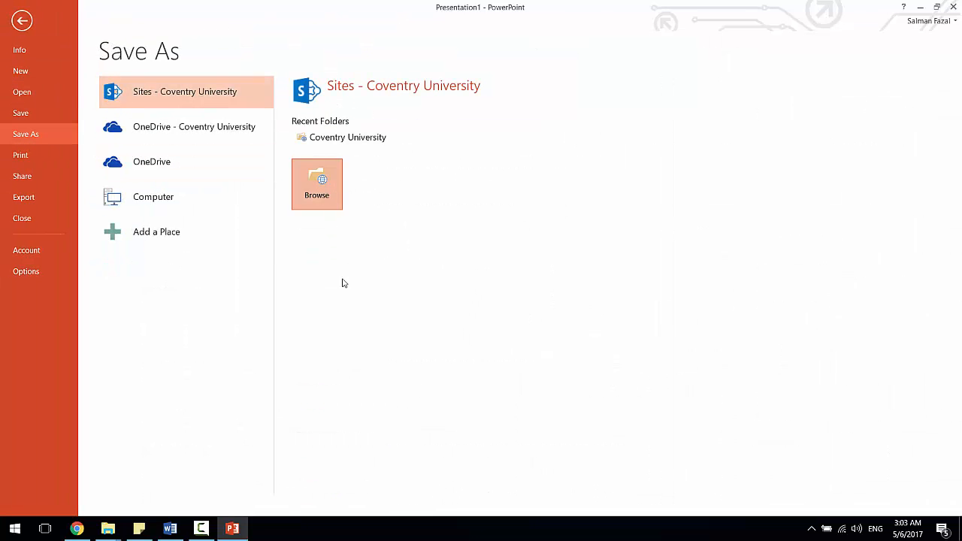
pyautogui.click(271, 227)
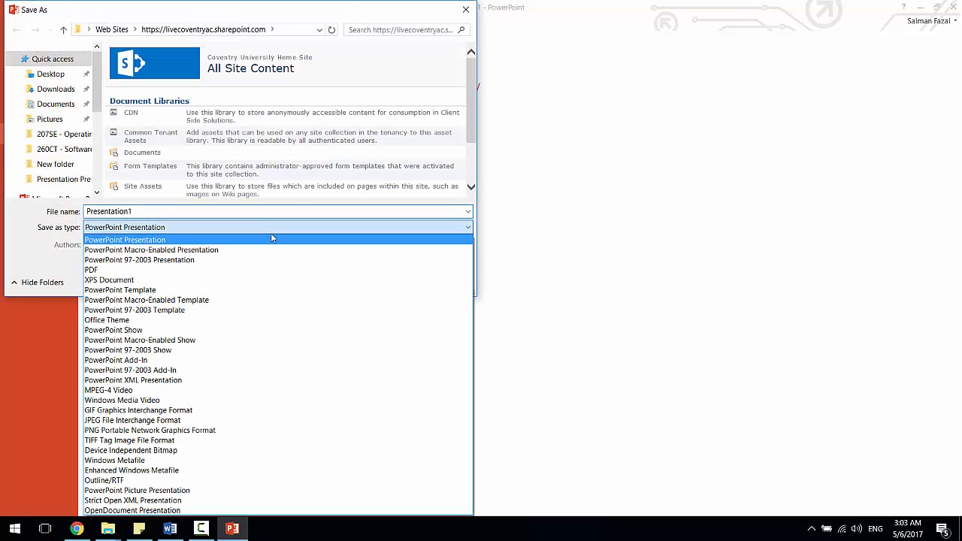
pyautogui.click(160, 290)
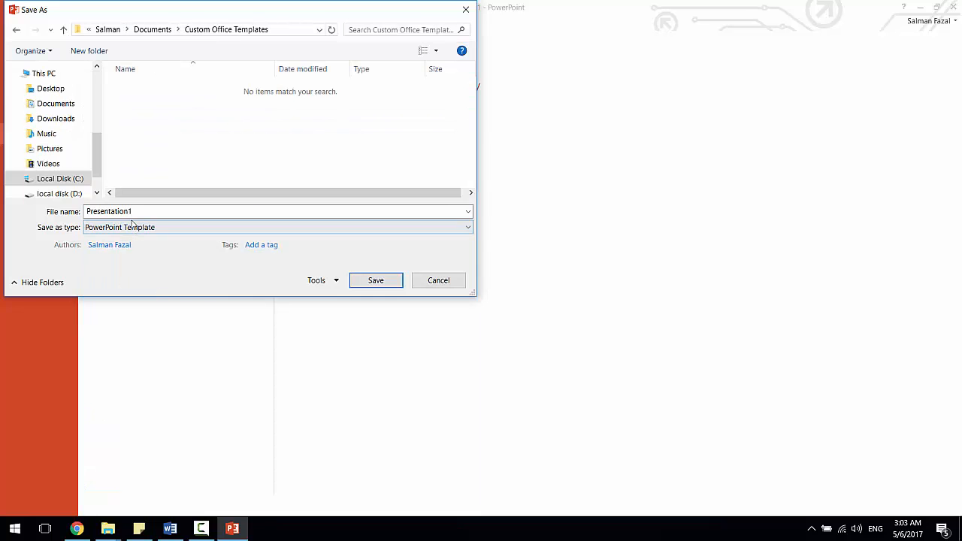
# - Copy the name Template1 from Q5 in the revision paper and use it as the template's file name
pyautogui.click(85, 529)
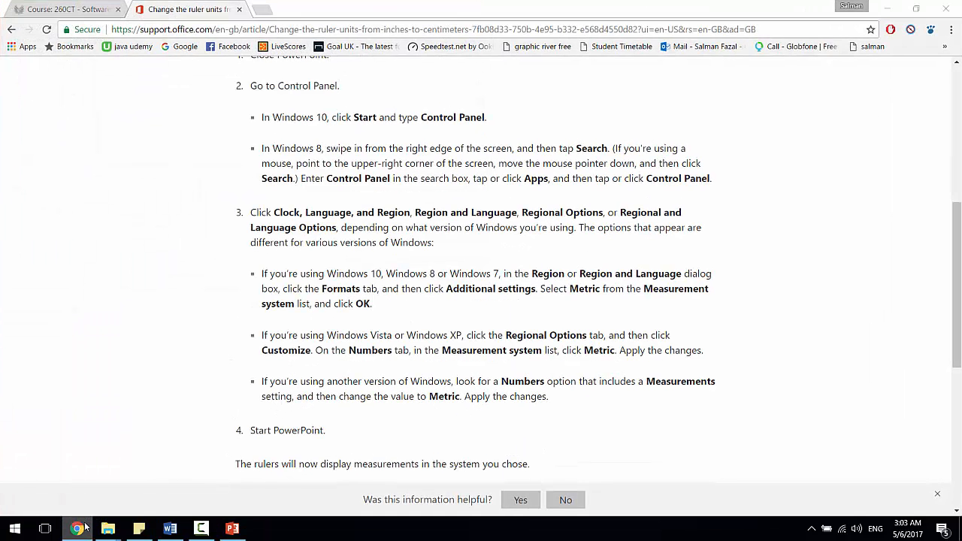
pyautogui.click(84, 528)
pyautogui.click(171, 528)
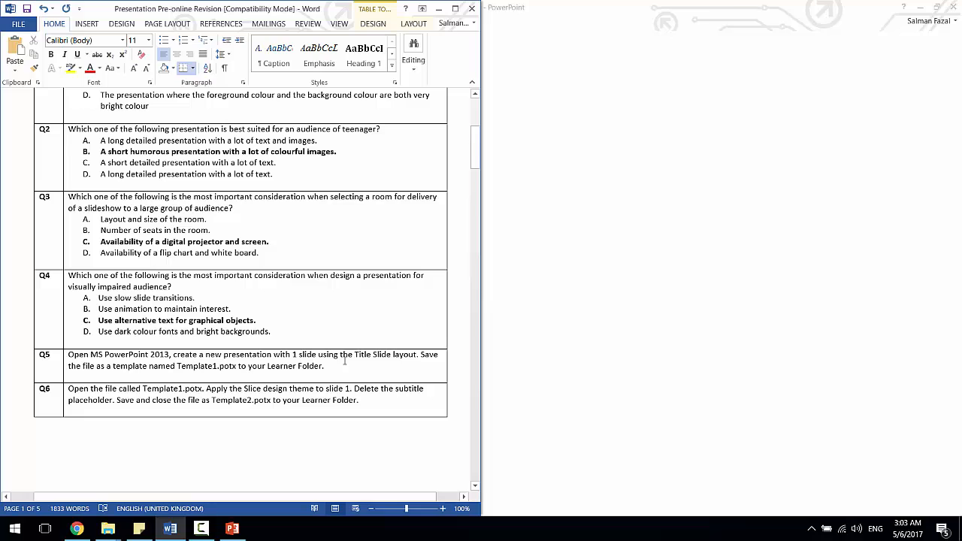
pyautogui.doubleClick(199, 365)
pyautogui.hotkey('ctrl', 'c')
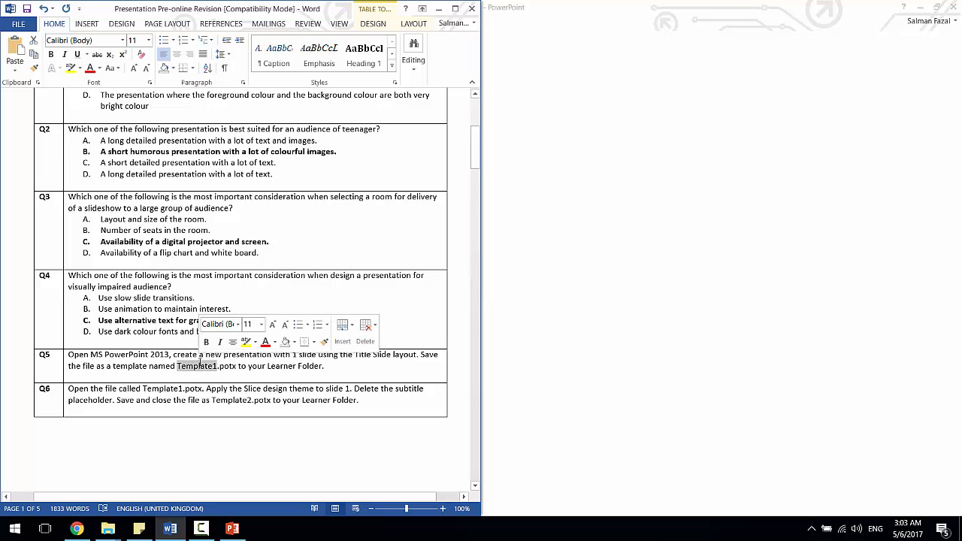
pyautogui.click(232, 528)
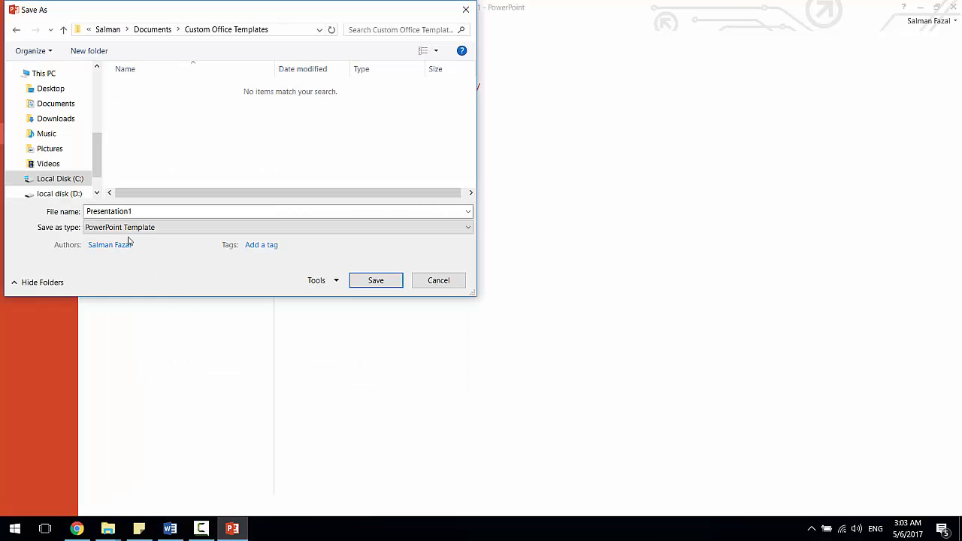
pyautogui.click(131, 214)
pyautogui.doubleClick(130, 214)
pyautogui.hotkey('ctrl', 'v')
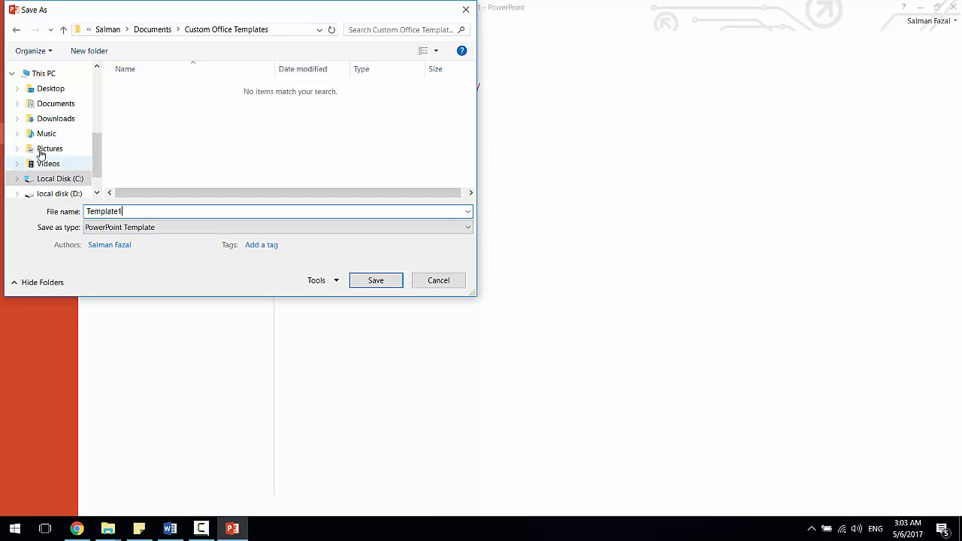
# - Save the template in the Presentation Pre-online Work files folder inside New folder on the Desktop
pyautogui.click(50, 89)
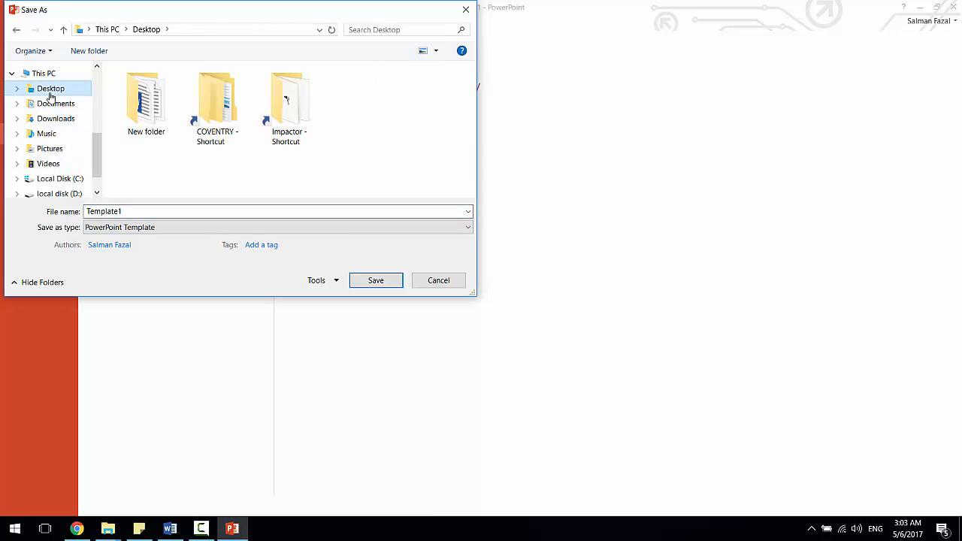
pyautogui.doubleClick(142, 114)
pyautogui.doubleClick(151, 94)
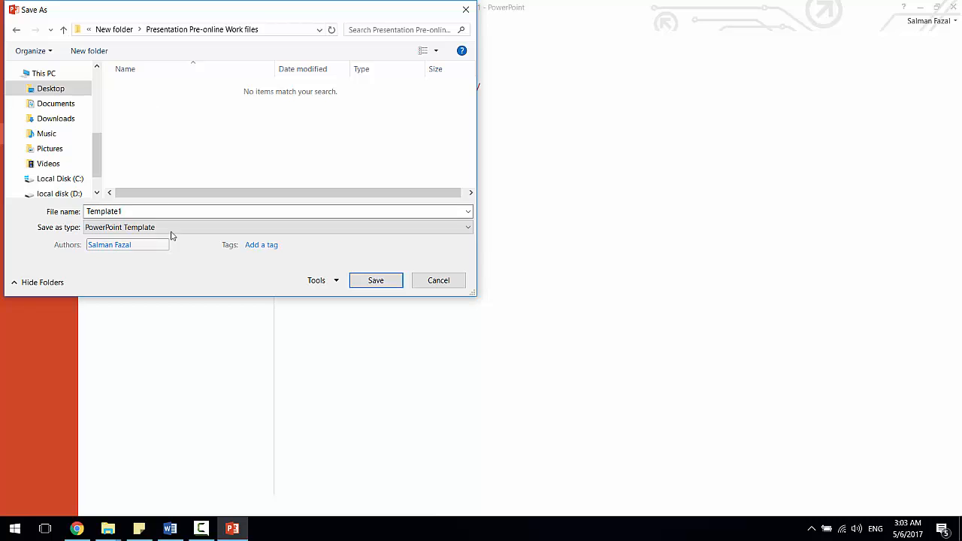
pyautogui.click(395, 281)
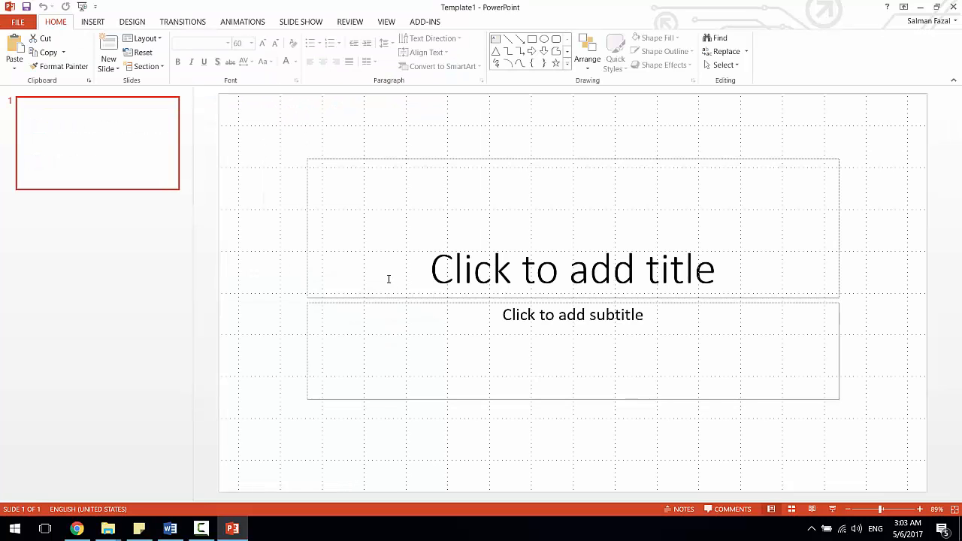
# - Search PowerPoint Help for "potx", examine which file type the extension belongs to, and close the help window
pyautogui.click(82, 533)
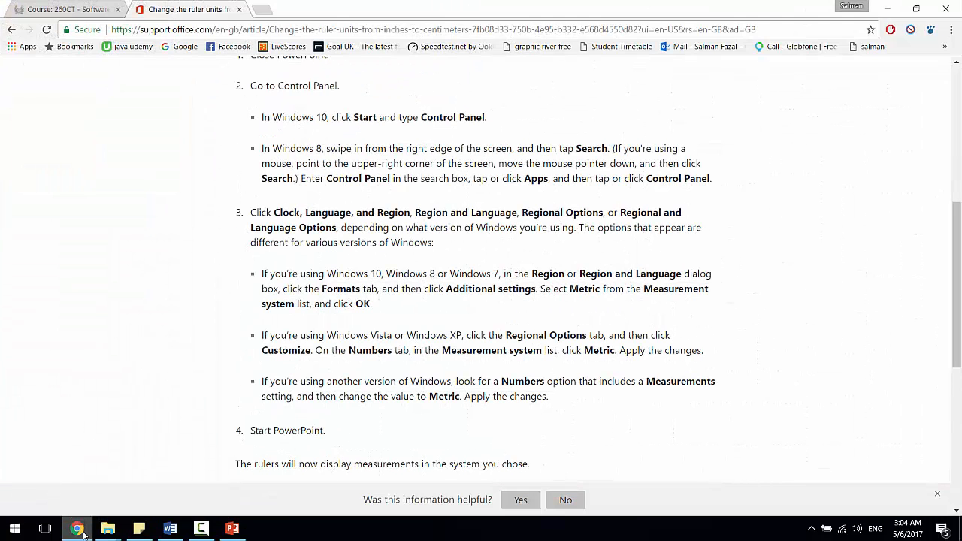
pyautogui.click(81, 533)
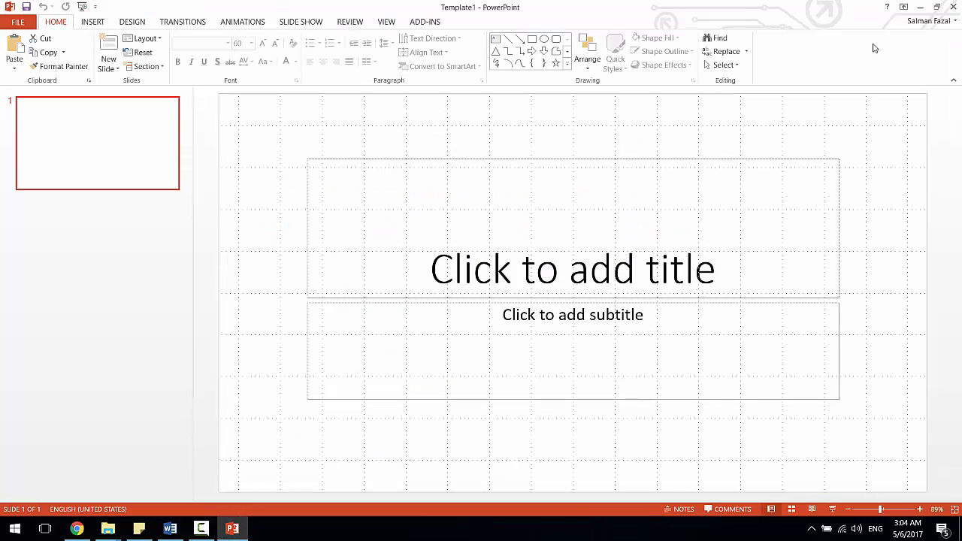
pyautogui.click(887, 7)
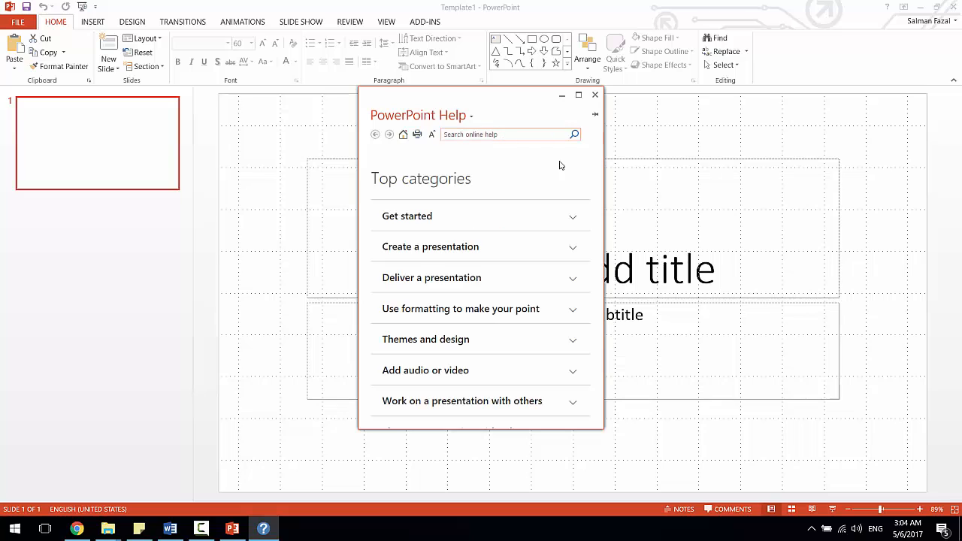
pyautogui.click(538, 135)
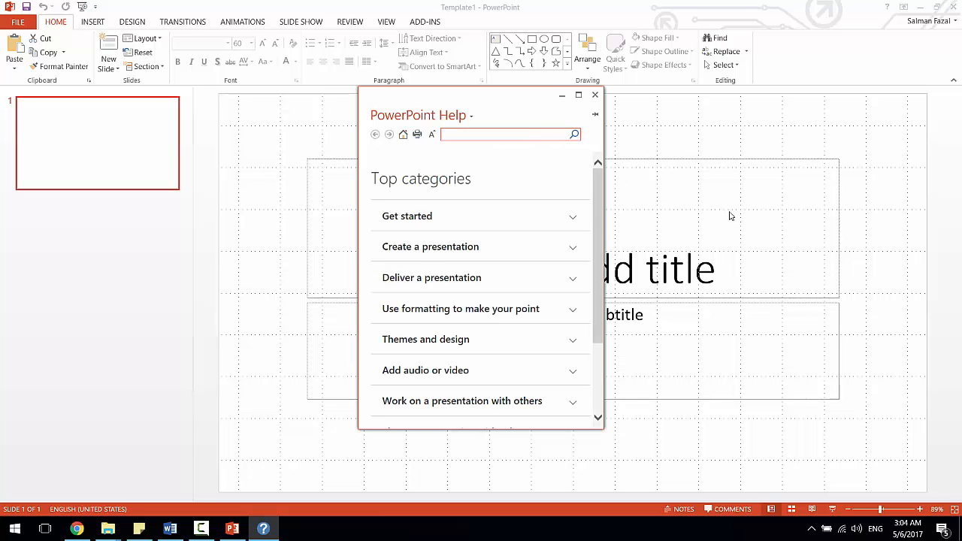
pyautogui.write('potx')
pyautogui.press('Return')
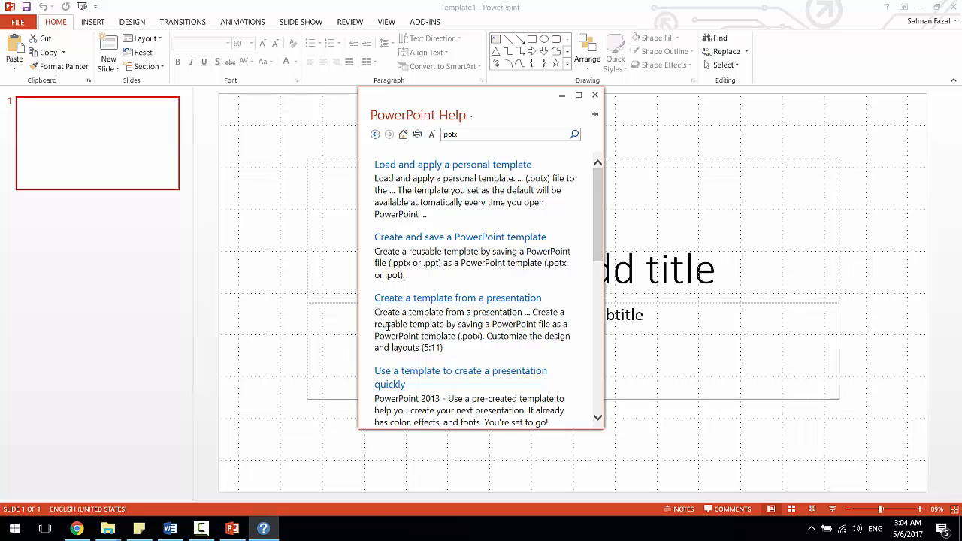
pyautogui.moveTo(382, 336); pyautogui.dragTo(485, 339)
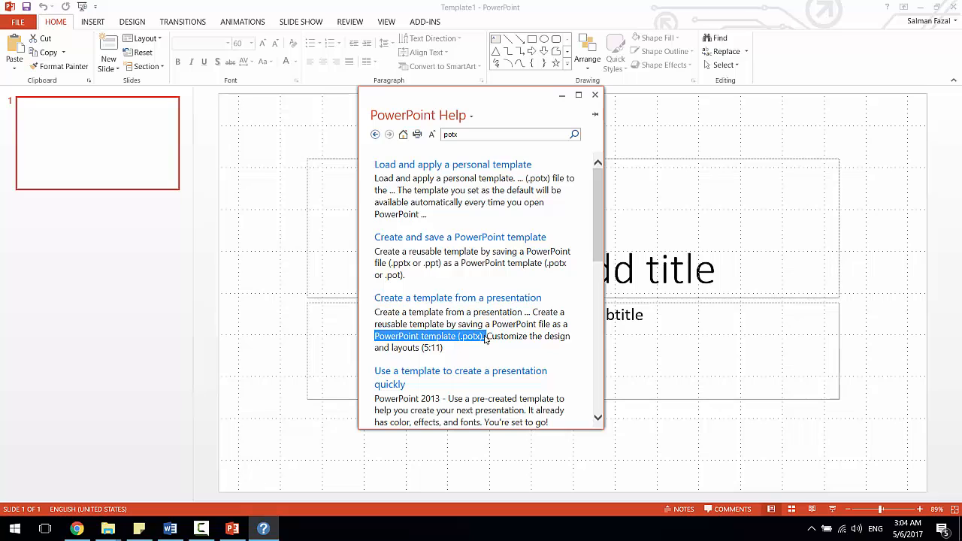
pyautogui.click(594, 96)
pyautogui.click(76, 528)
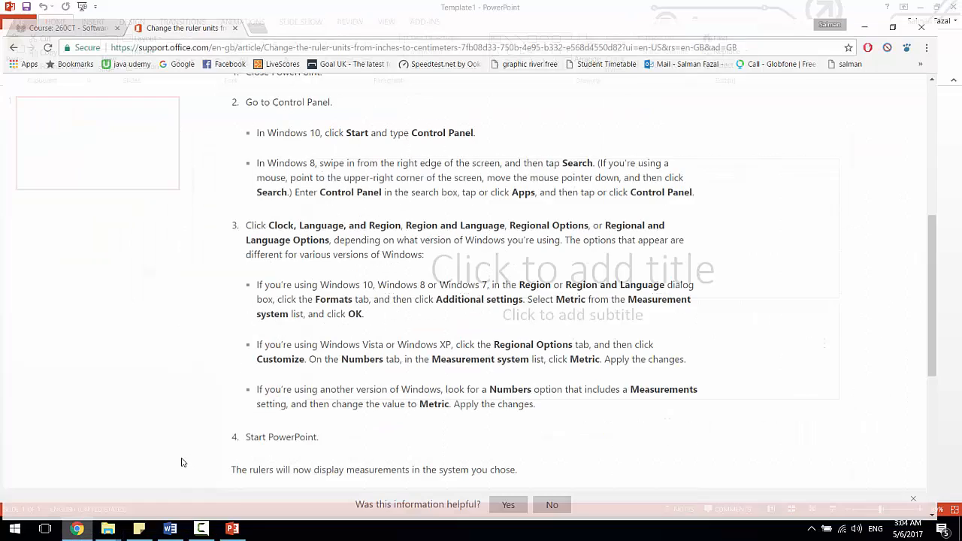
pyautogui.scroll(-5, 181, 462)
pyautogui.click(887, 8)
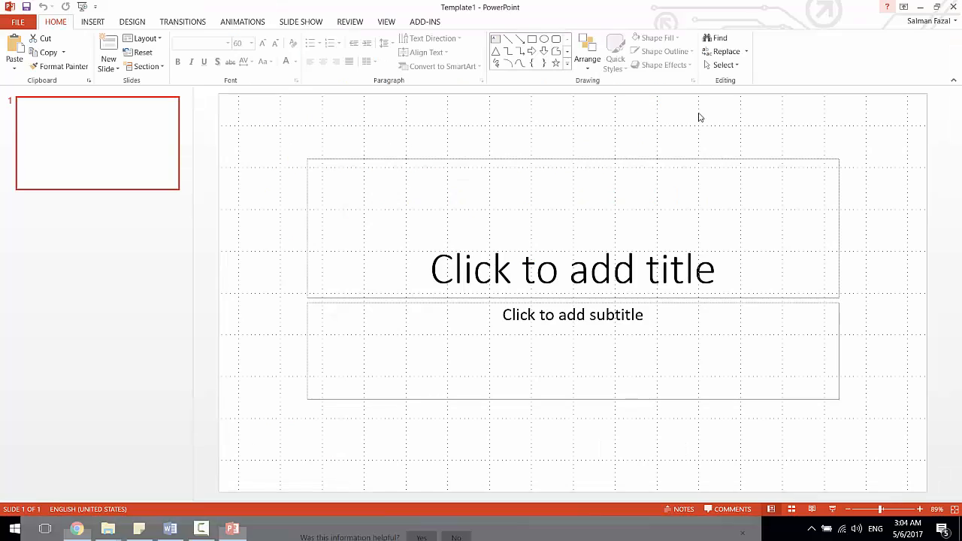
# - Read the Q5 and Q6 instructions in the Word revision paper, then return to the Template1 presentation in PowerPoint
pyautogui.click(170, 528)
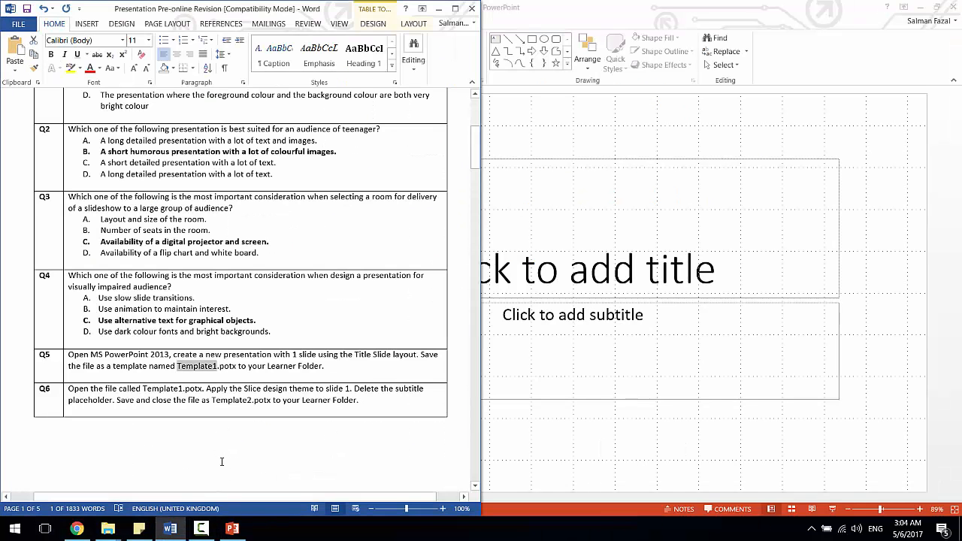
pyautogui.click(170, 385)
pyautogui.moveTo(239, 364); pyautogui.dragTo(170, 354)
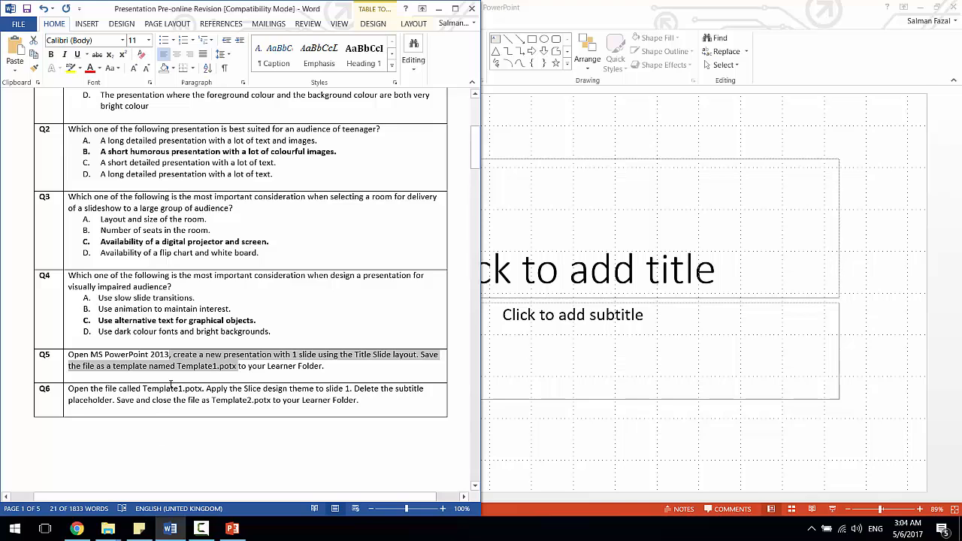
pyautogui.doubleClick(192, 390)
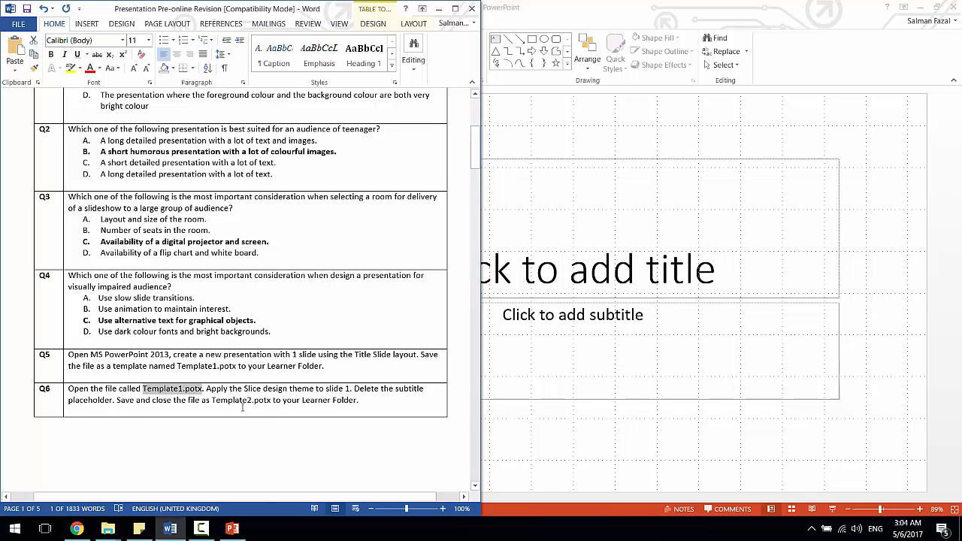
pyautogui.doubleClick(691, 4)
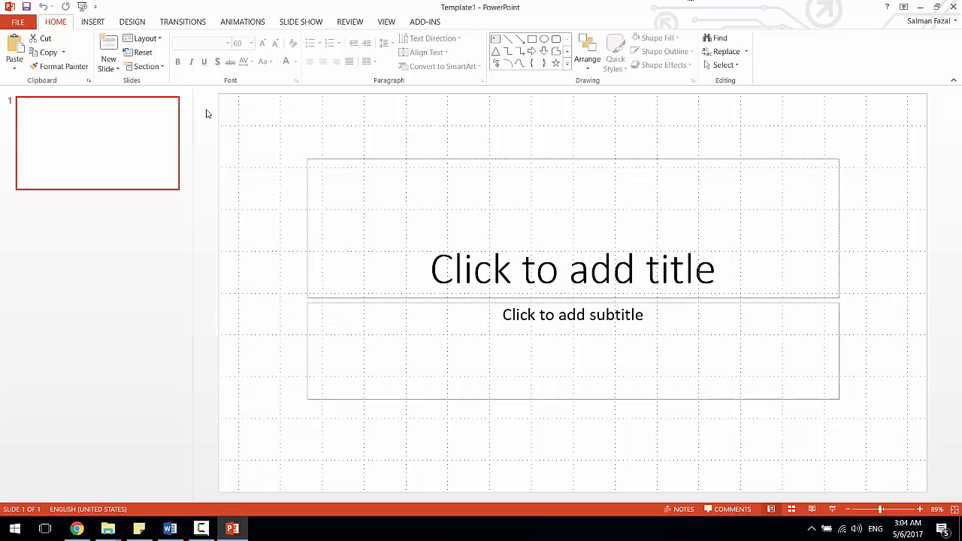
# - Apply the Slice design theme to slide 1 and delete its subtitle placeholder
pyautogui.click(132, 24)
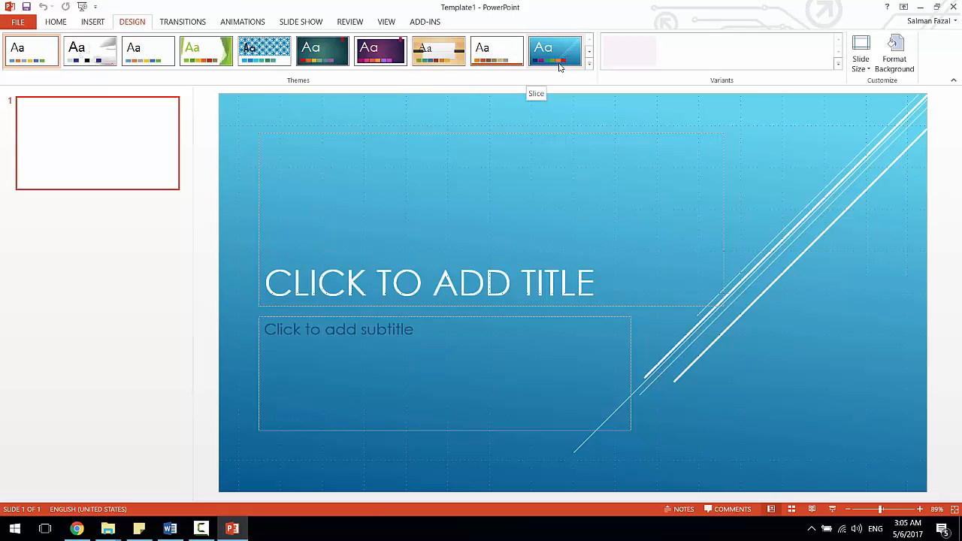
pyautogui.click(565, 65)
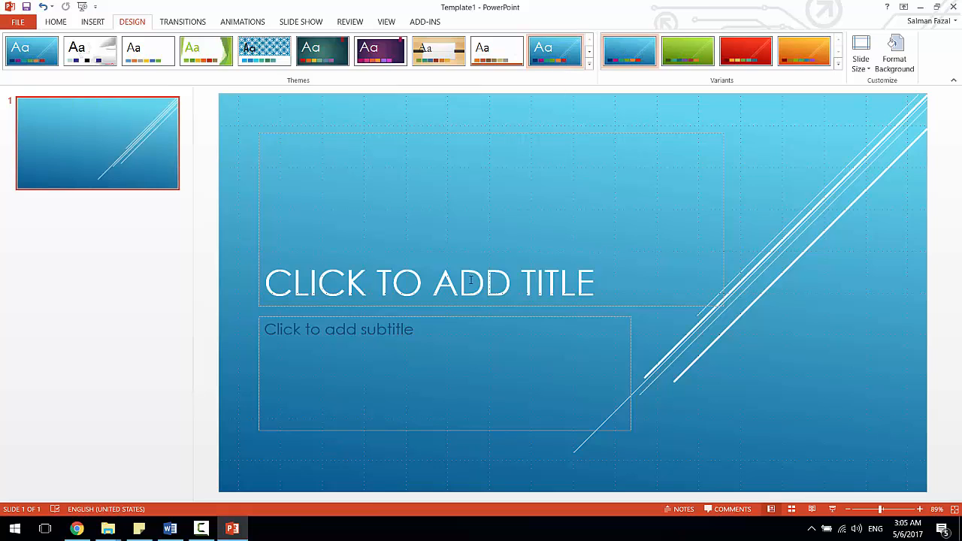
pyautogui.click(454, 318)
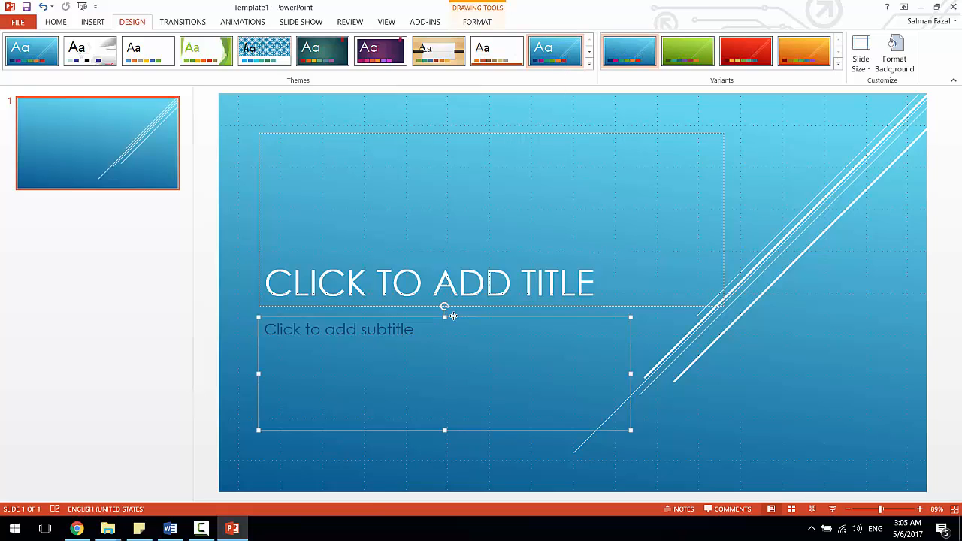
pyautogui.press('Escape')
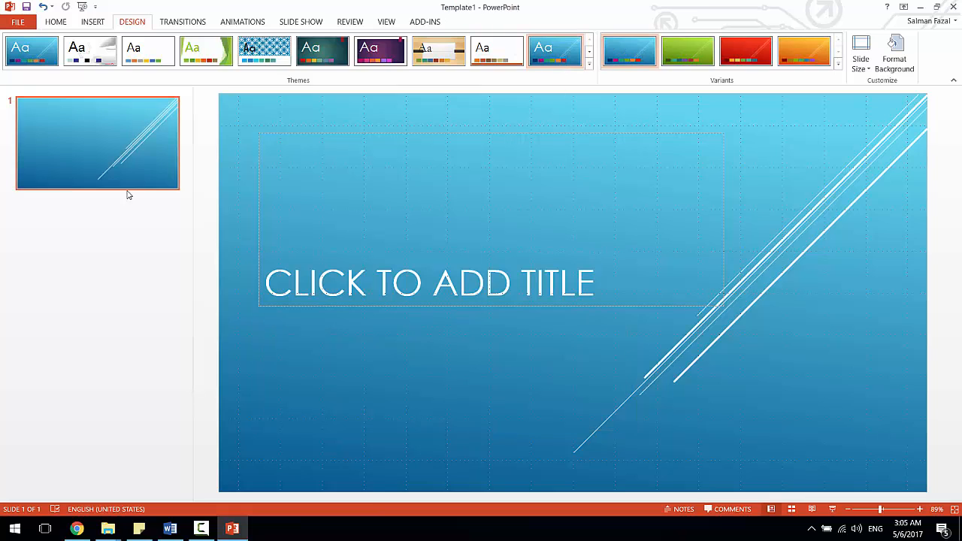
# - Save the presentation as a PowerPoint Template named Template2 in the Presentation Pre-online Work files folder
pyautogui.click(18, 22)
pyautogui.click(45, 140)
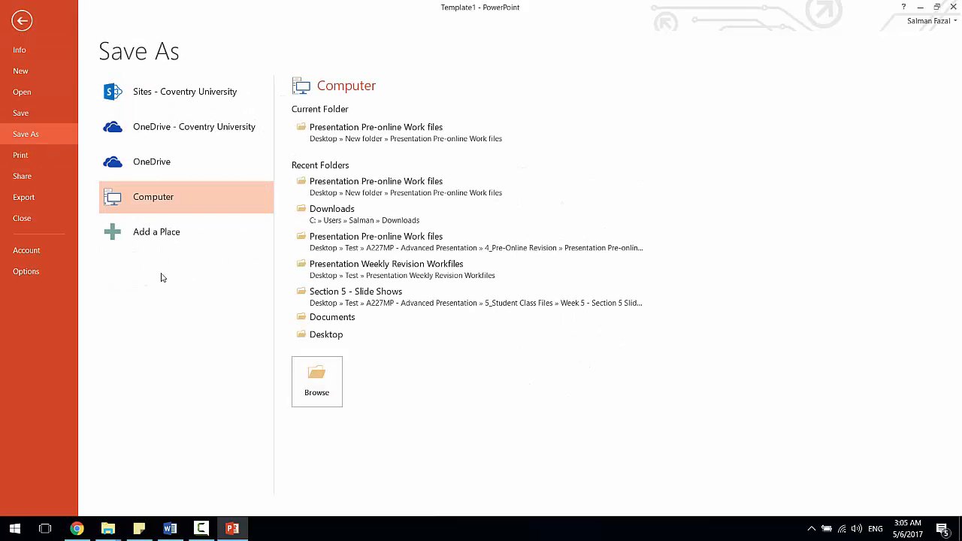
pyautogui.click(305, 371)
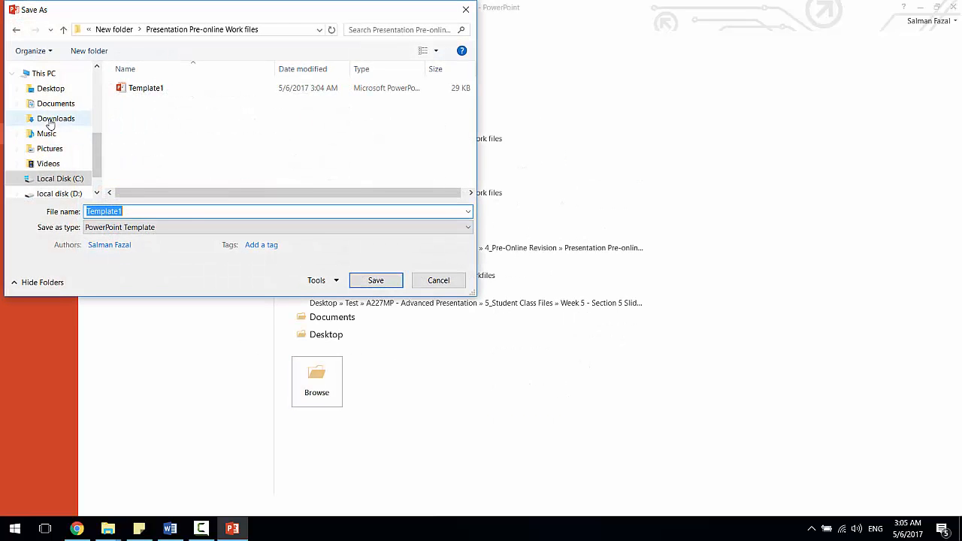
pyautogui.click(139, 212)
pyautogui.press('BackSpace')
pyautogui.write('2')
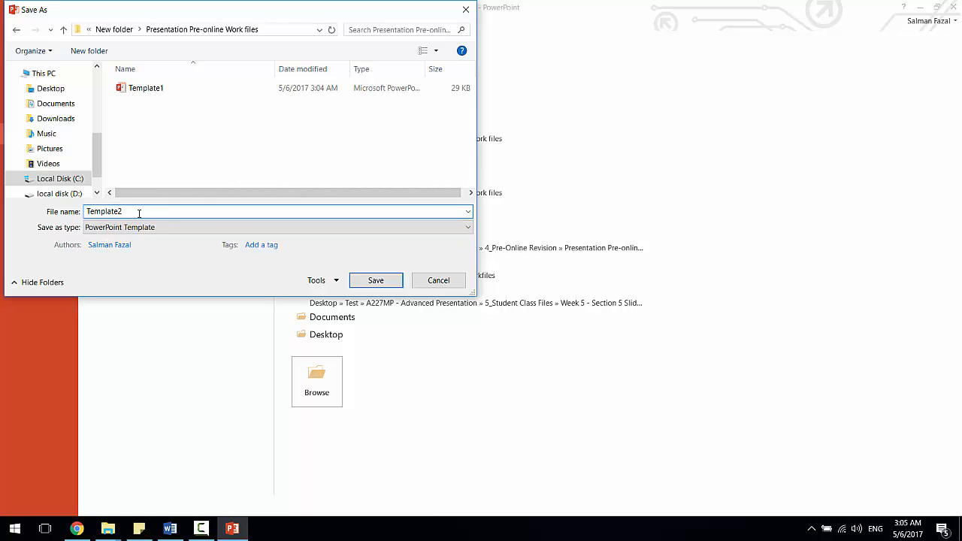
pyautogui.click(369, 283)
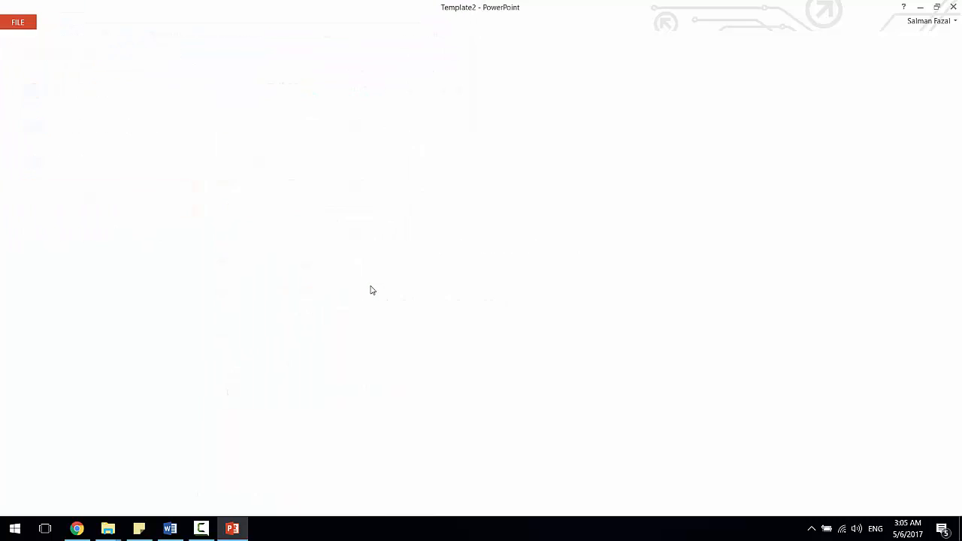
# - Find Q7 in the Word revision paper, then close the Template2 file in PowerPoint
pyautogui.click(77, 528)
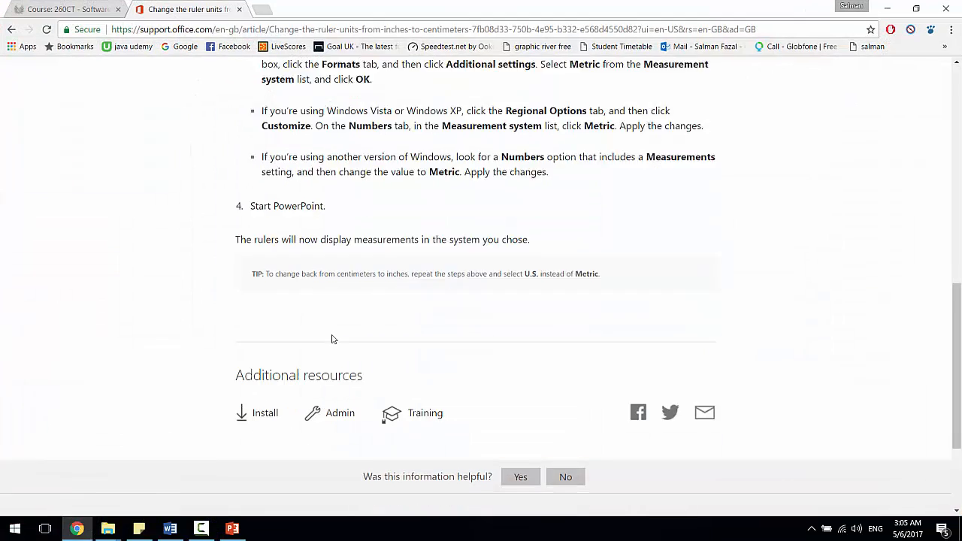
pyautogui.scroll(-3, 333, 339)
pyautogui.click(170, 528)
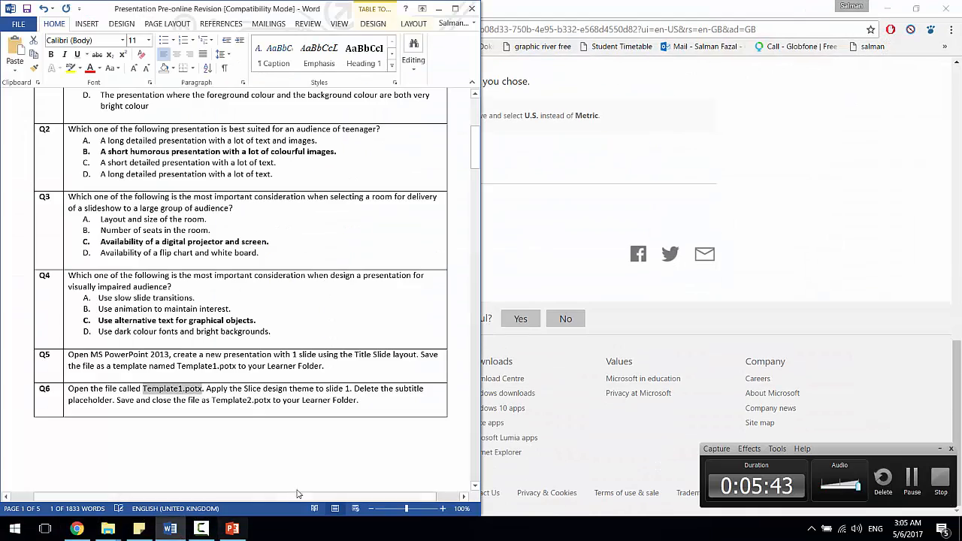
pyautogui.scroll(-10, 297, 481)
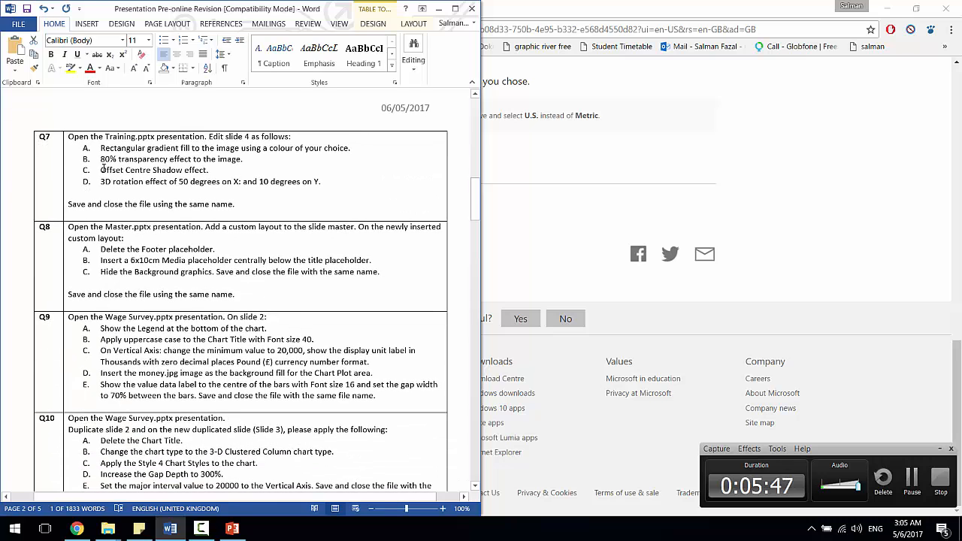
pyautogui.click(232, 529)
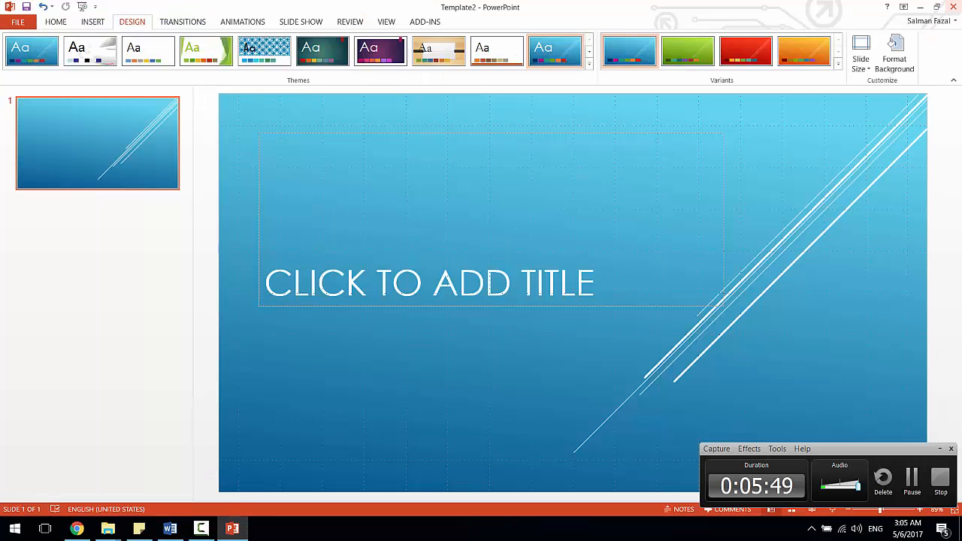
pyautogui.click(953, 7)
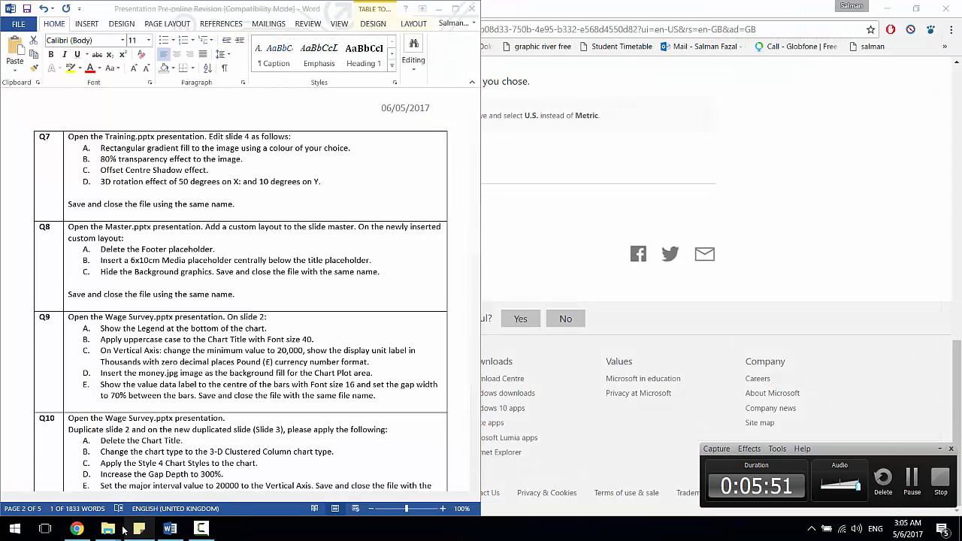
# - Open the Training presentation from the Presentation Pre-online Work files folder
pyautogui.moveTo(107, 528)
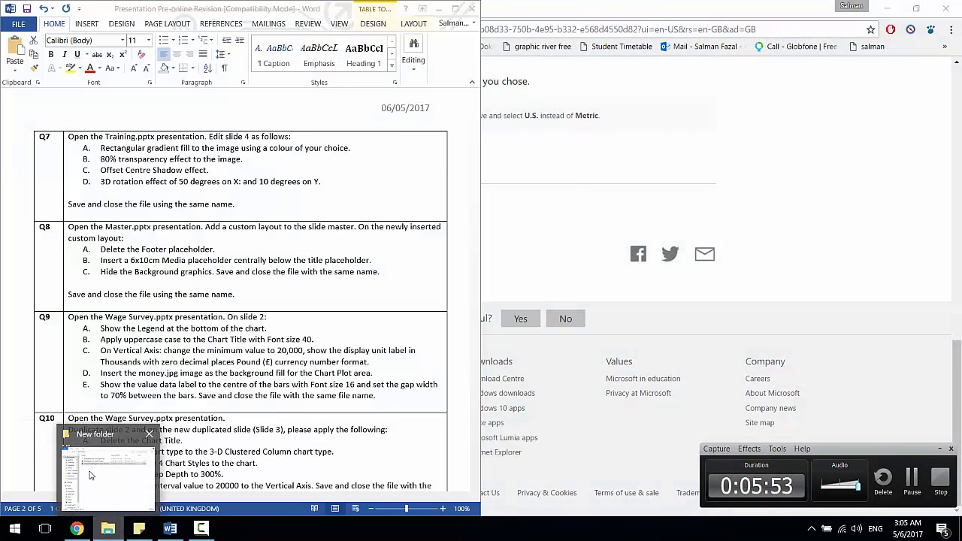
pyautogui.click(150, 472)
pyautogui.doubleClick(440, 167)
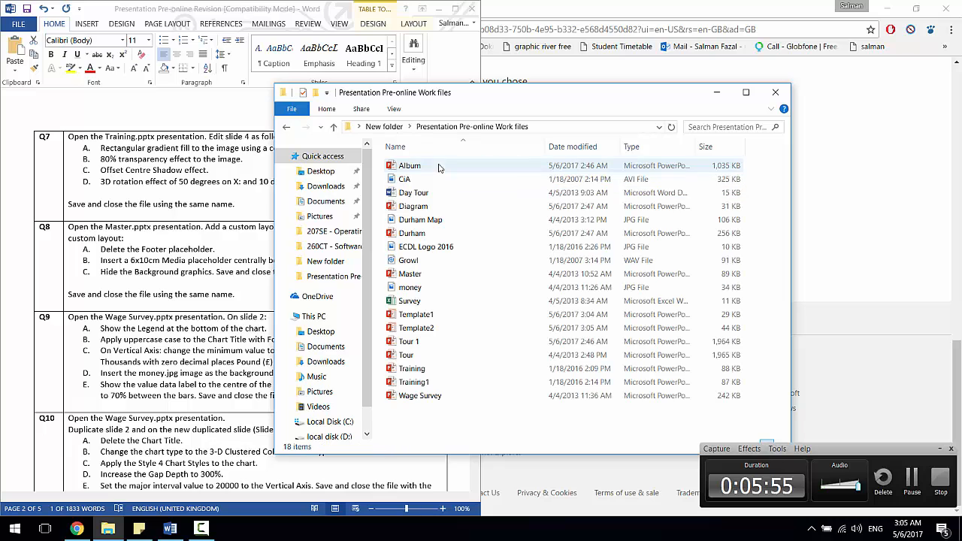
pyautogui.doubleClick(431, 371)
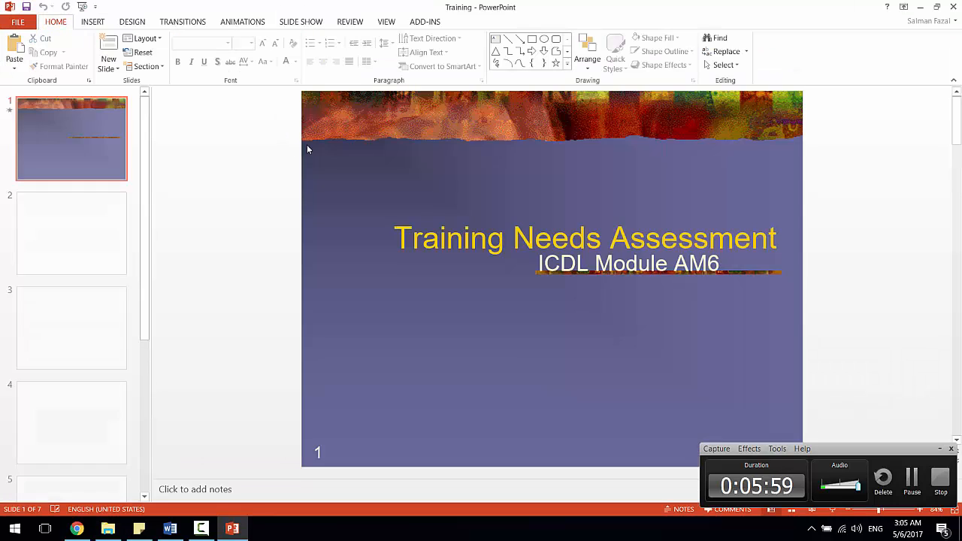
# - Show slide 4 of the Training presentation and check Q7's fill requirement for its image in the Word revision paper
pyautogui.click(170, 528)
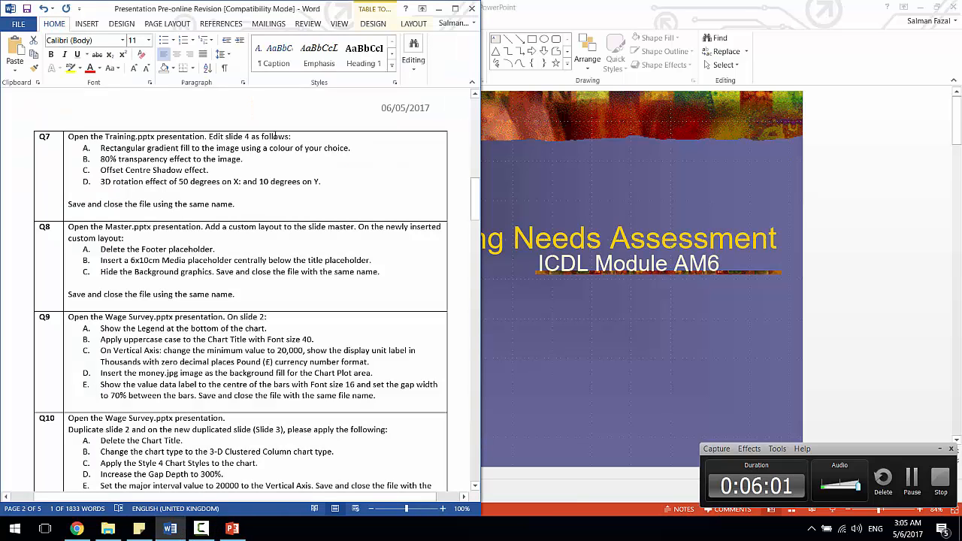
pyautogui.hotkey('alt', 'Tab')
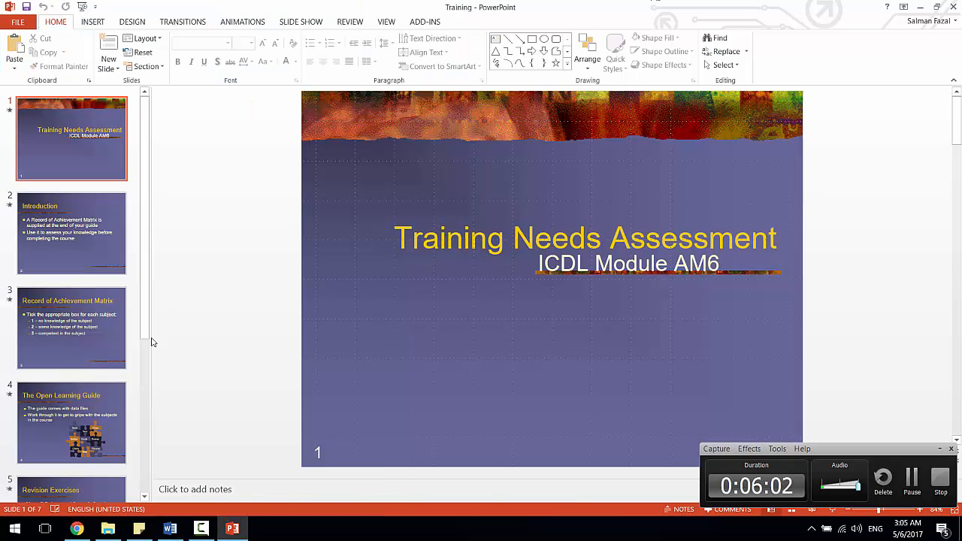
pyautogui.click(110, 421)
pyautogui.click(170, 528)
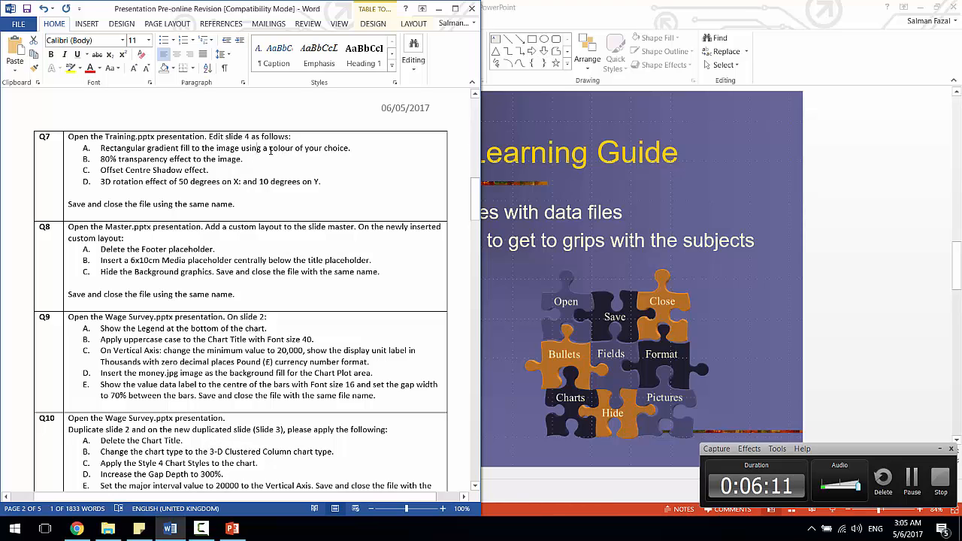
pyautogui.moveTo(241, 148); pyautogui.dragTo(294, 148)
pyautogui.click(559, 5)
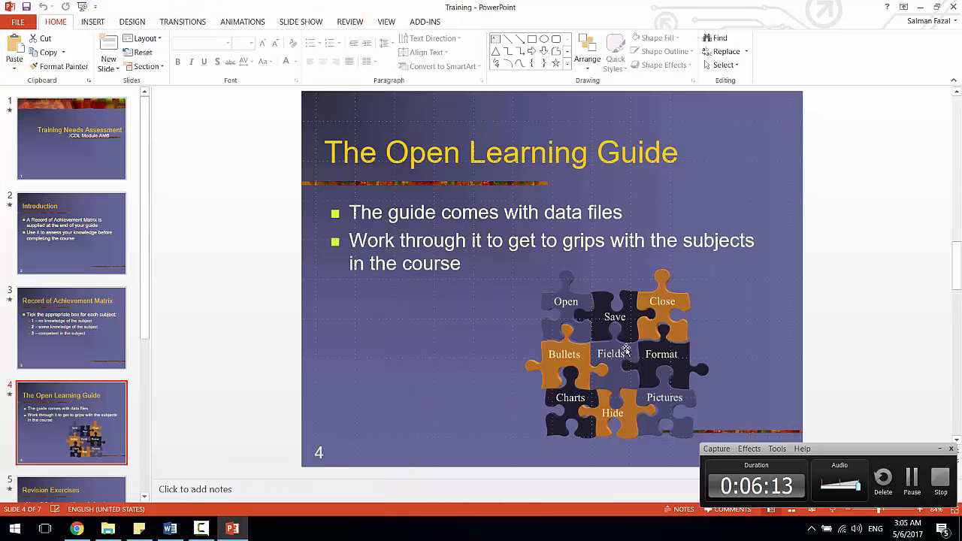
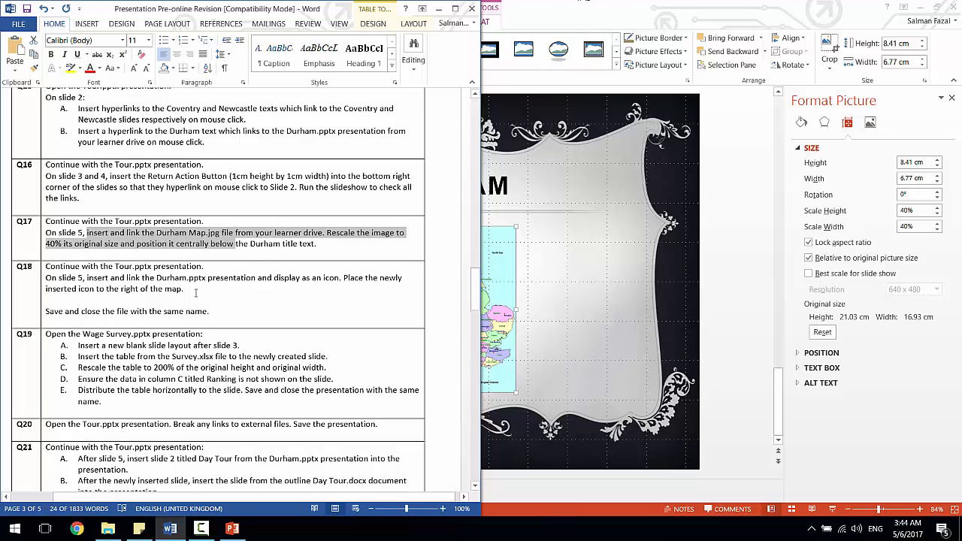
# - In PowerPoint, choose the Durham presentation from the Presentation Pre-online Work files folder as the file object for slide 5 of Tour
pyautogui.click(537, 185)
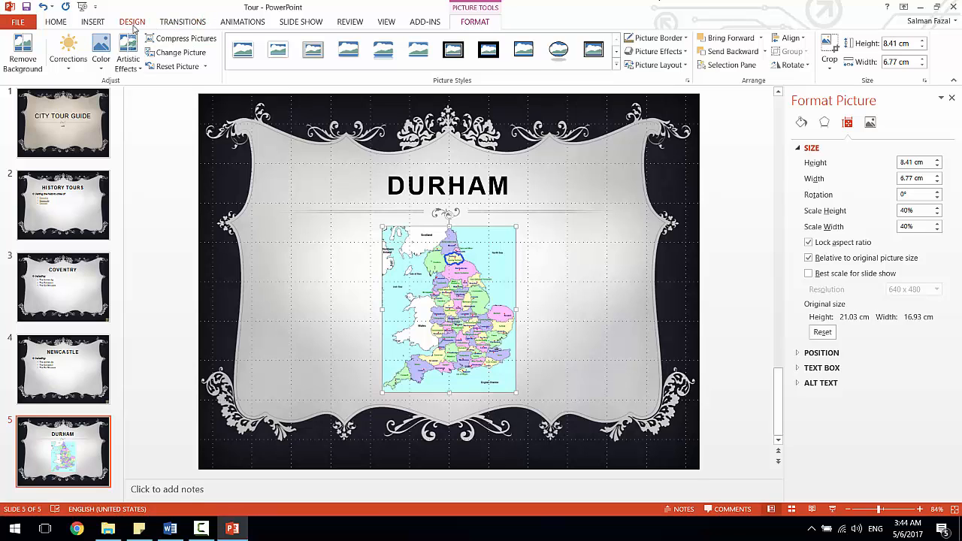
pyautogui.click(93, 22)
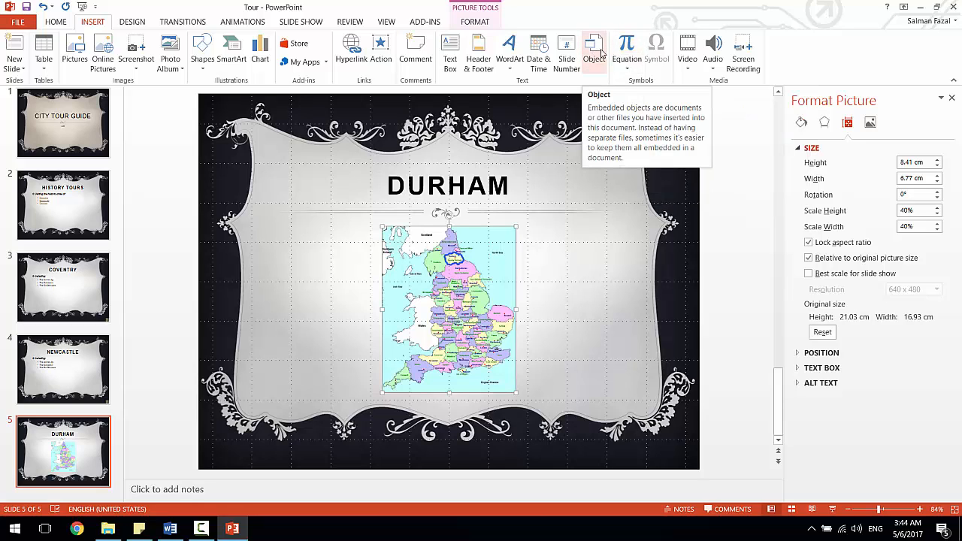
pyautogui.click(601, 54)
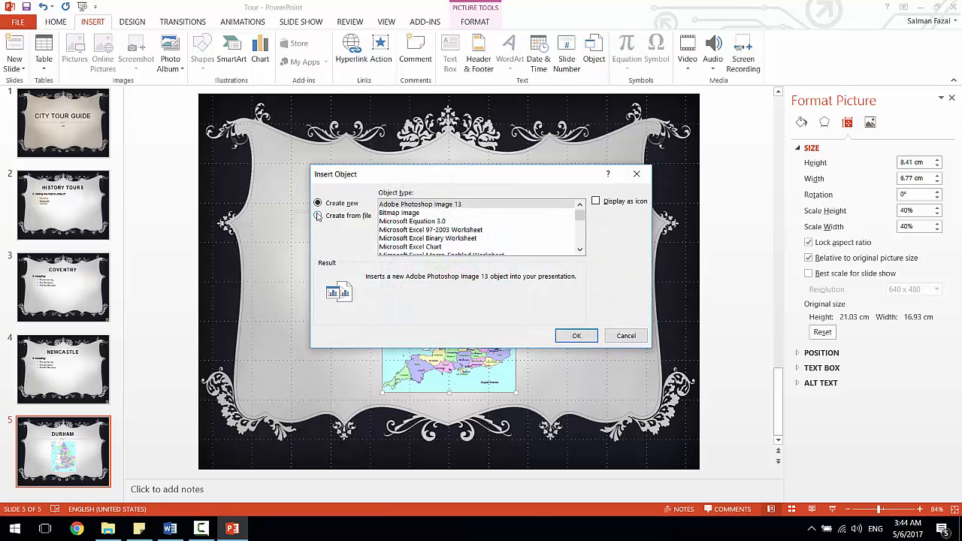
pyautogui.click(319, 216)
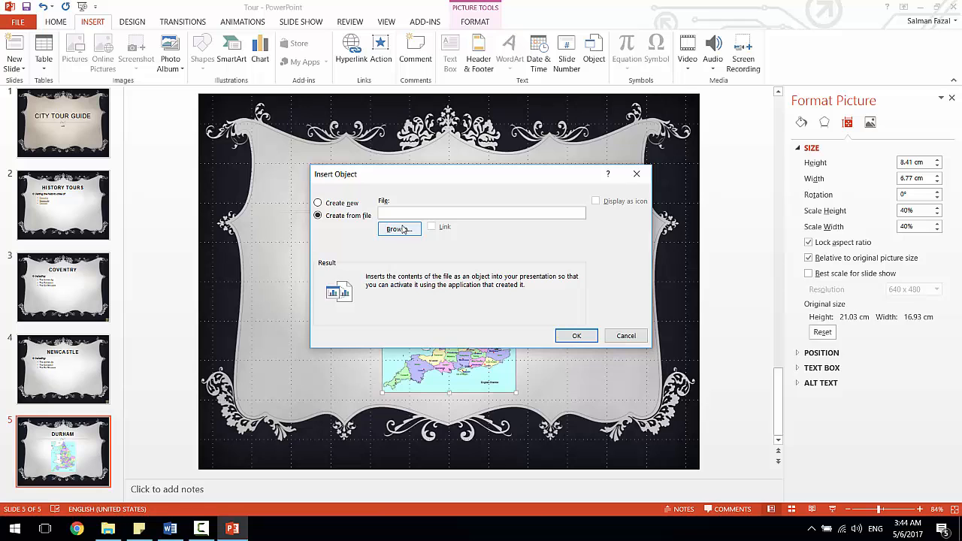
pyautogui.click(403, 229)
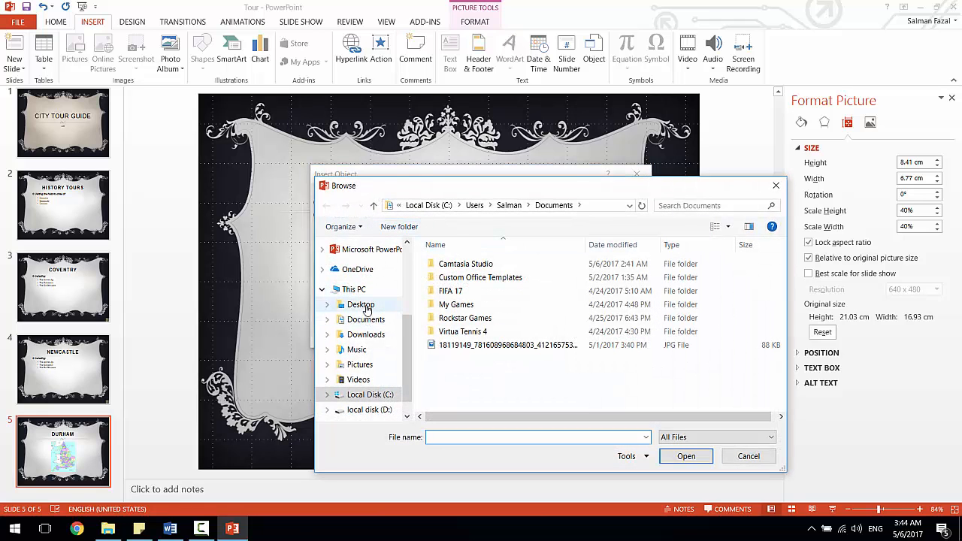
pyautogui.click(367, 308)
pyautogui.doubleClick(466, 274)
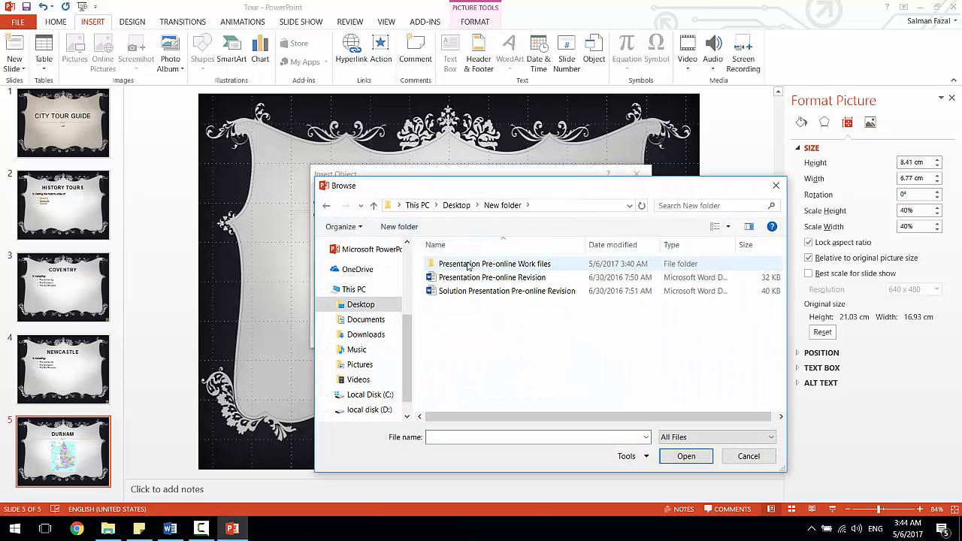
pyautogui.doubleClick(468, 264)
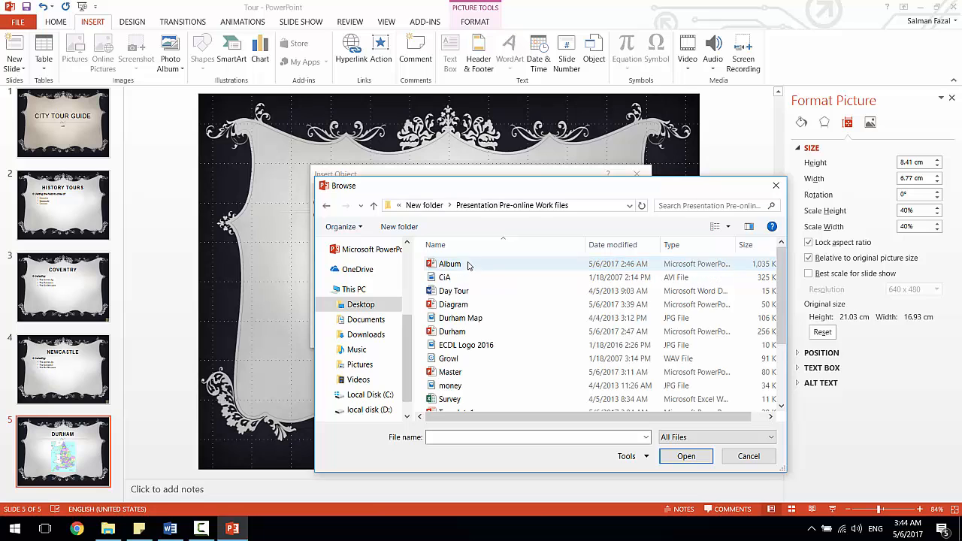
pyautogui.doubleClick(459, 332)
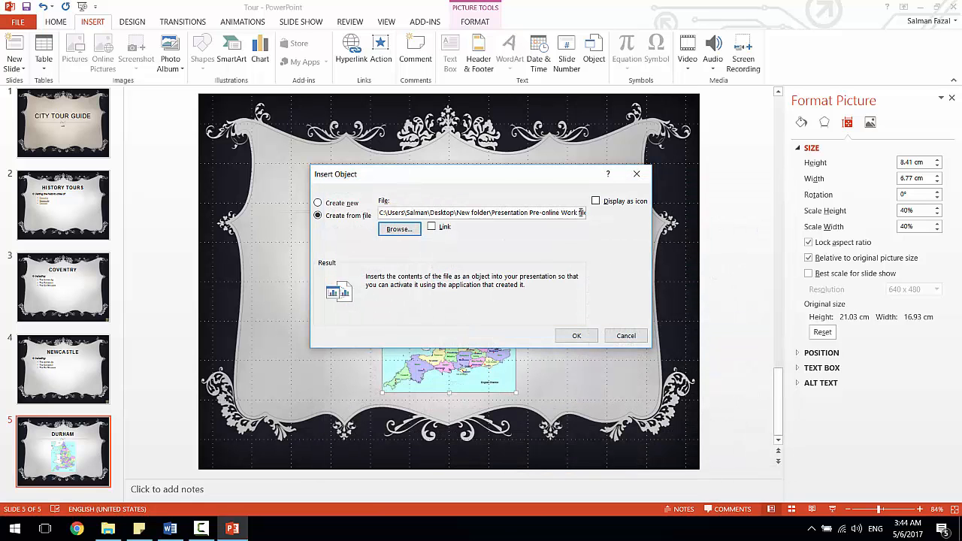
# - Insert the Durham file as a linked object displayed as an icon, and place the icon to the right of the map
pyautogui.click(432, 227)
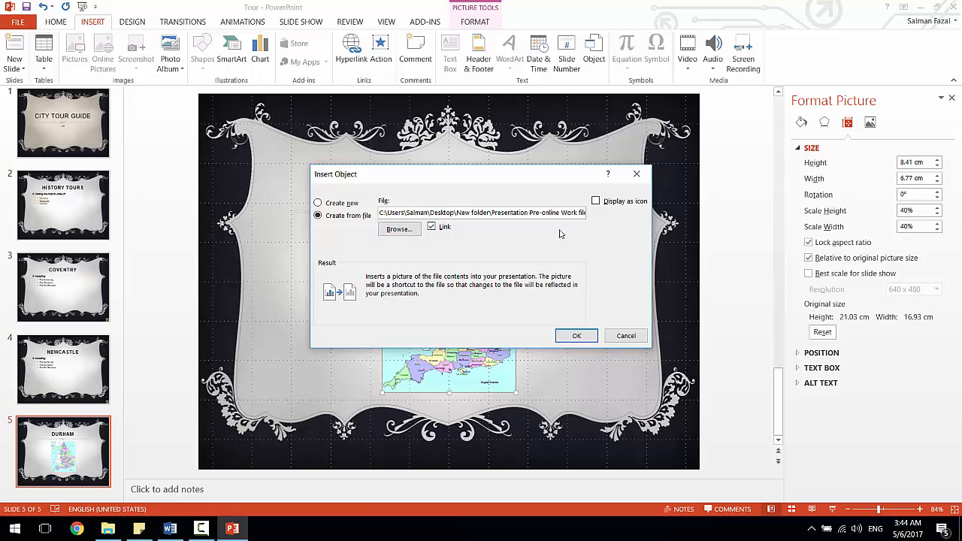
pyautogui.click(632, 204)
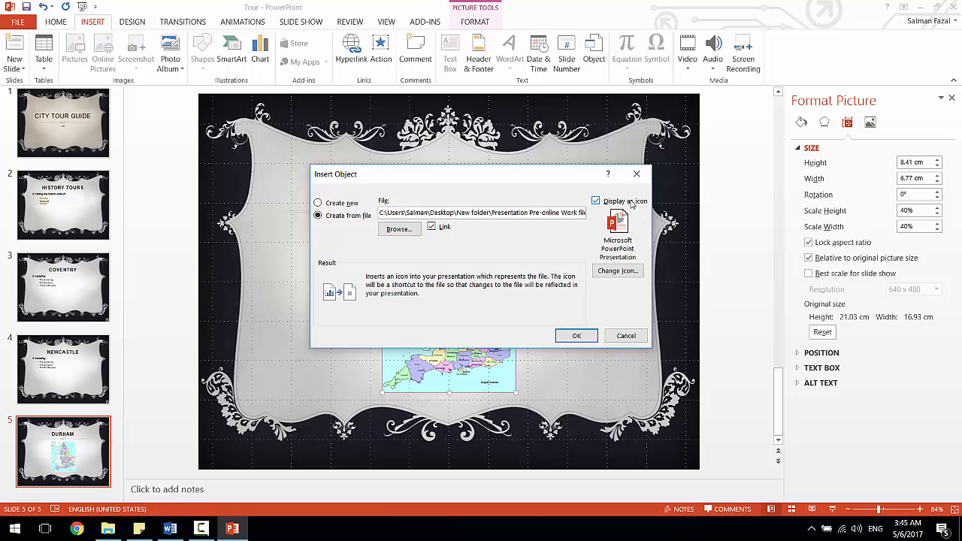
pyautogui.click(577, 336)
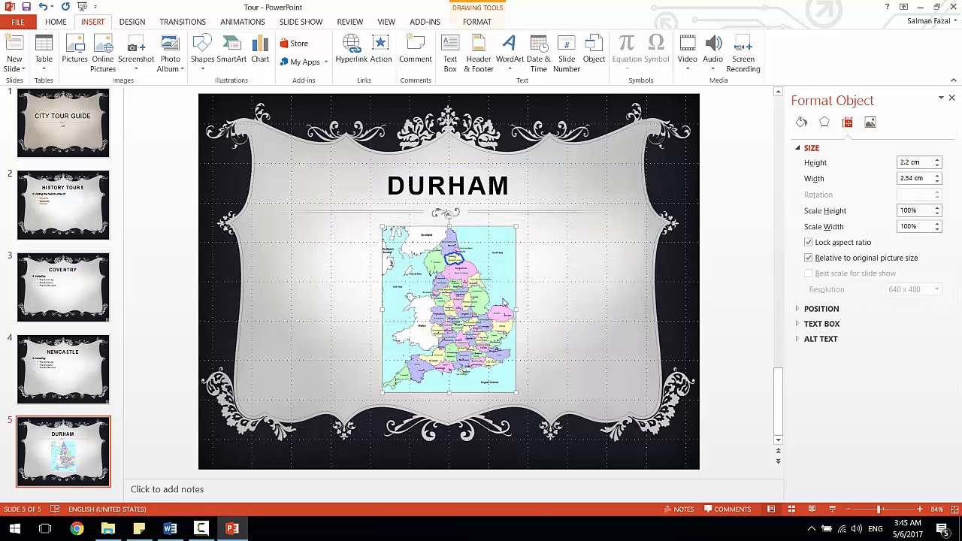
pyautogui.moveTo(453, 275); pyautogui.dragTo(558, 300)
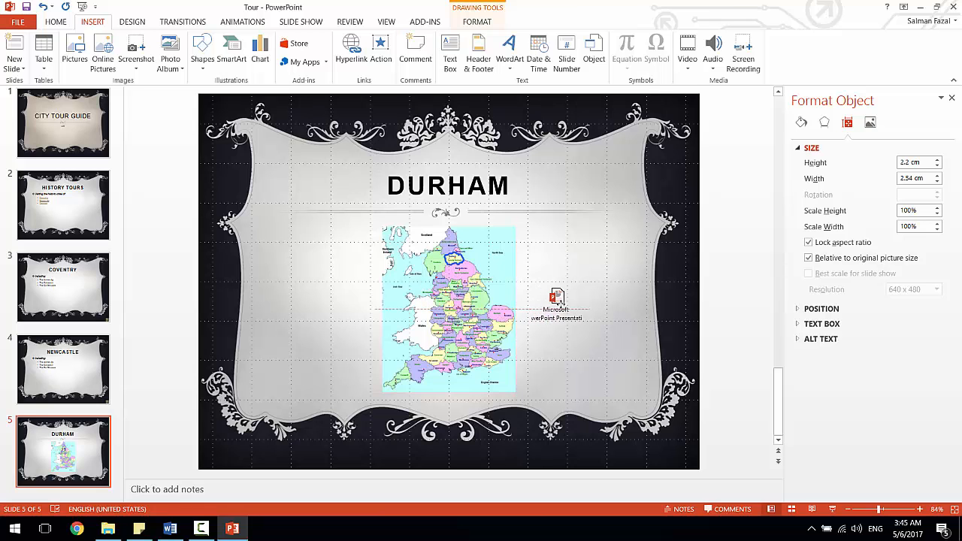
# - Check Q18's requirements in the Word revision paper, then save and close the Tour presentation in PowerPoint
pyautogui.click(170, 529)
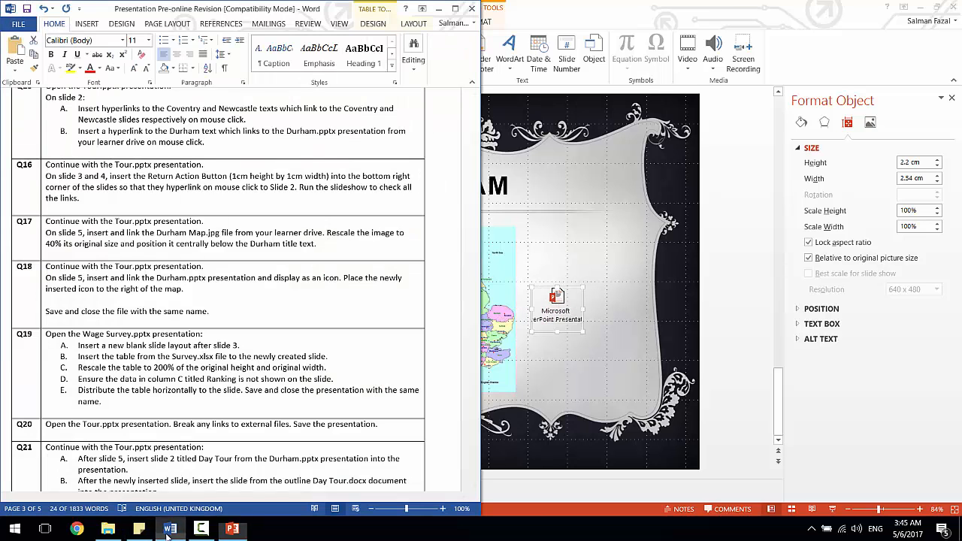
pyautogui.click(143, 297)
pyautogui.moveTo(143, 297); pyautogui.dragTo(101, 266)
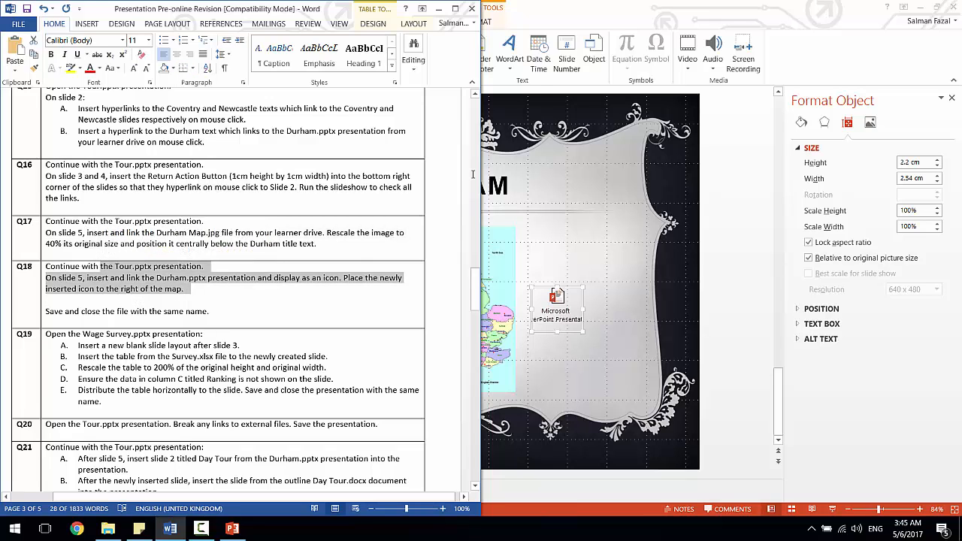
pyautogui.click(602, 4)
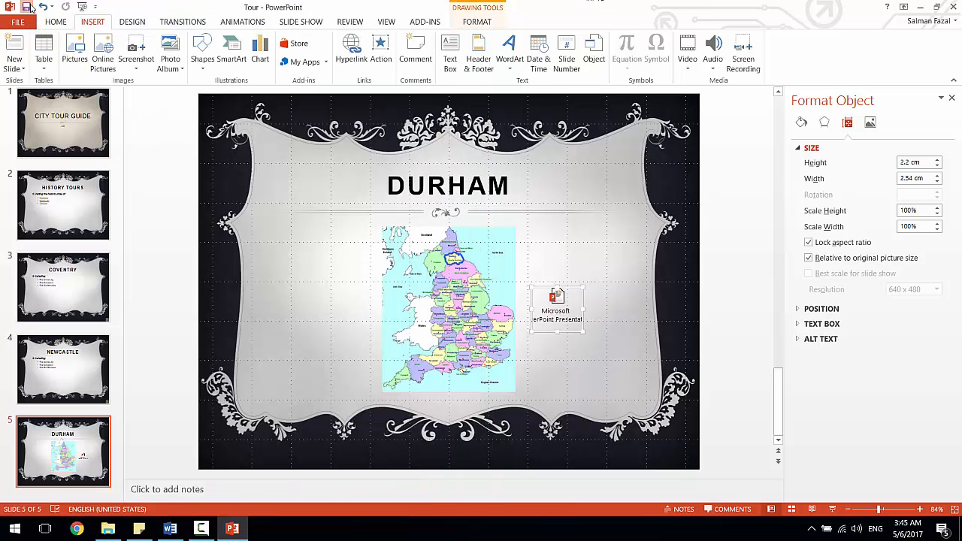
pyautogui.click(958, 3)
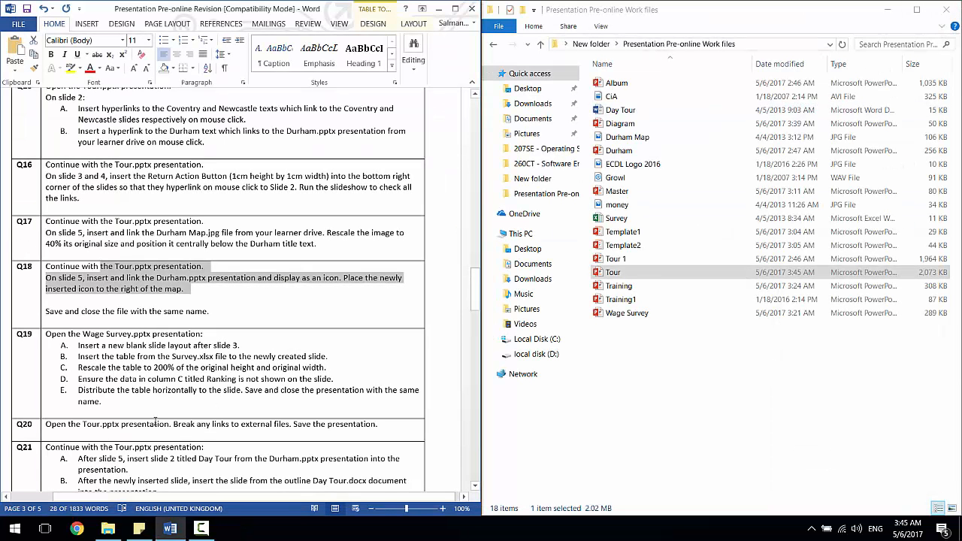
# - Find Q19 in the Word revision paper, then open the Wage Survey presentation and place its window beside the paper
pyautogui.click(201, 528)
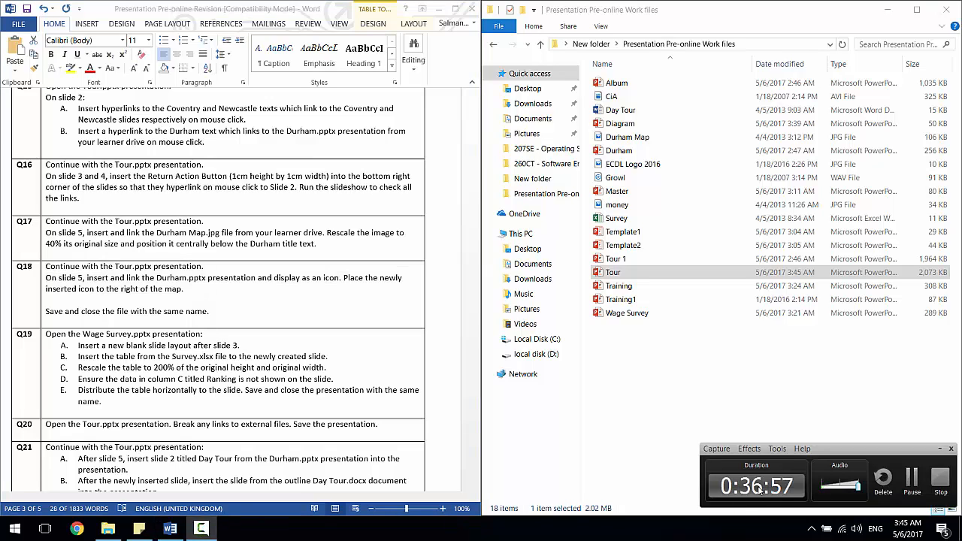
pyautogui.click(101, 369)
pyautogui.moveTo(474, 290)
pyautogui.mouseDown()
pyautogui.moveTo(473, 97)
pyautogui.moveTo(483, 209)
pyautogui.moveTo(475, 302)
pyautogui.mouseUp()
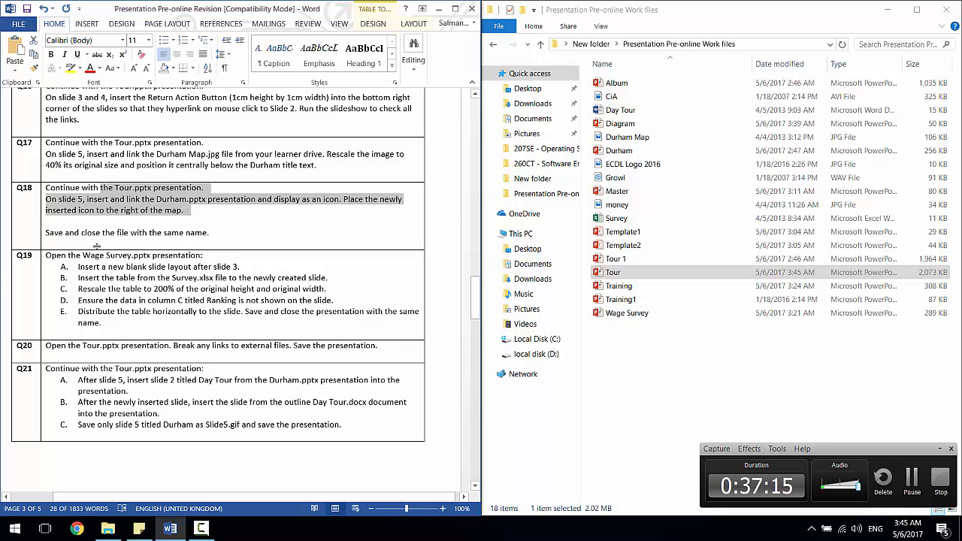
pyautogui.click(80, 210)
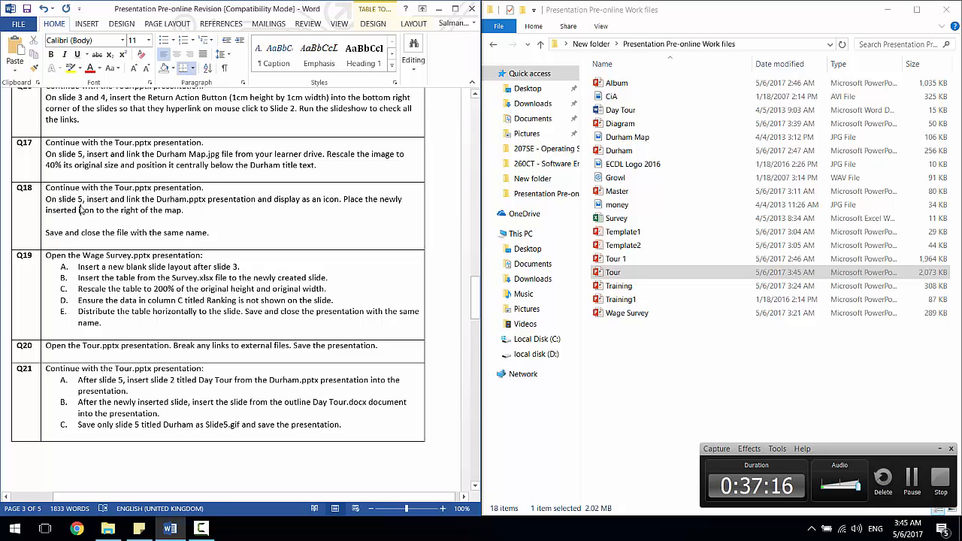
pyautogui.click(78, 278)
pyautogui.doubleClick(630, 313)
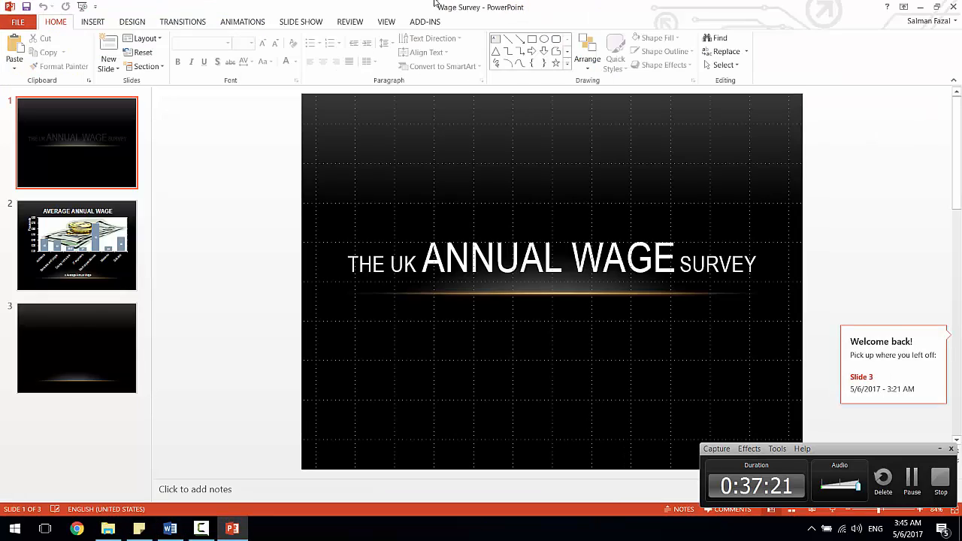
pyautogui.moveTo(437, 6); pyautogui.dragTo(961, 112)
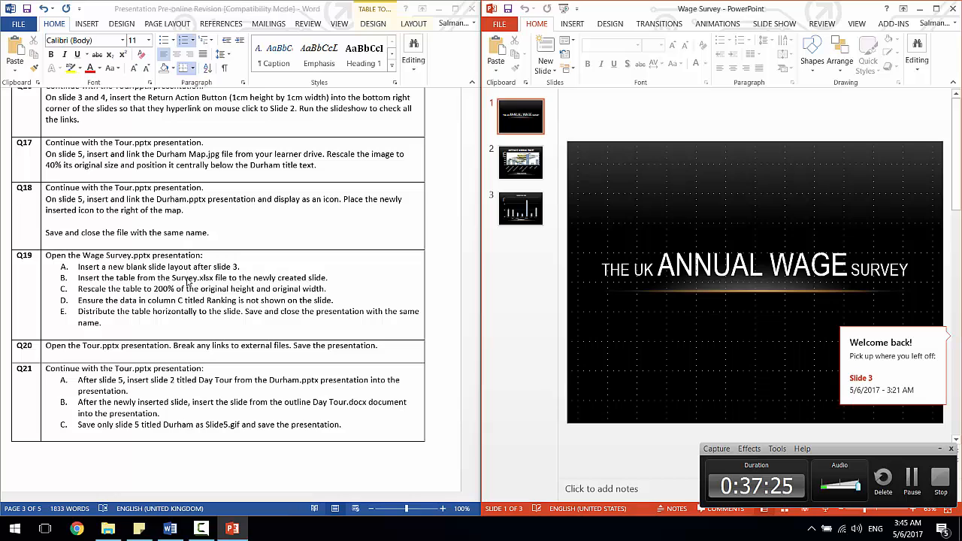
# - Add a slide with the Blank layout after slide 3 of Wage Survey, then highlight Q19's instruction B in the Word revision paper
pyautogui.click(525, 215)
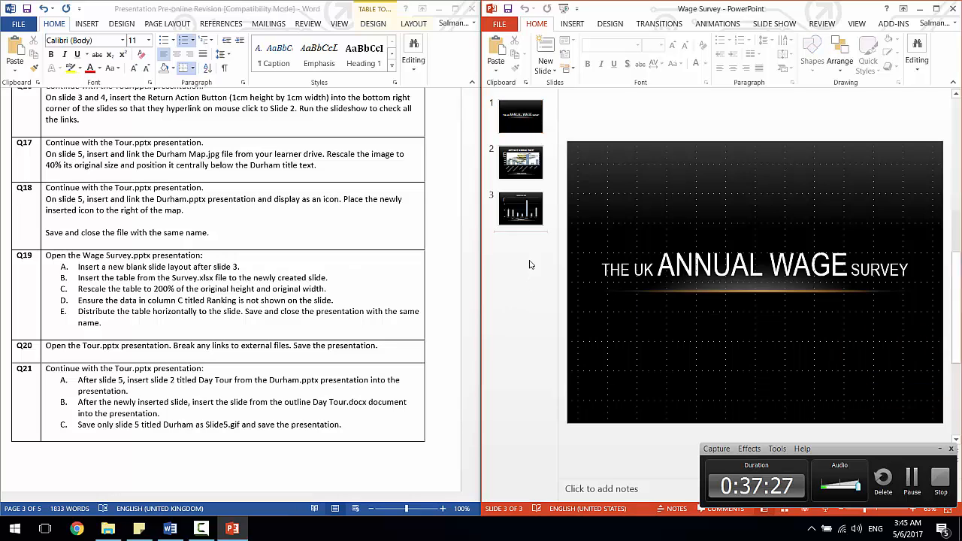
pyautogui.rightClick(525, 239)
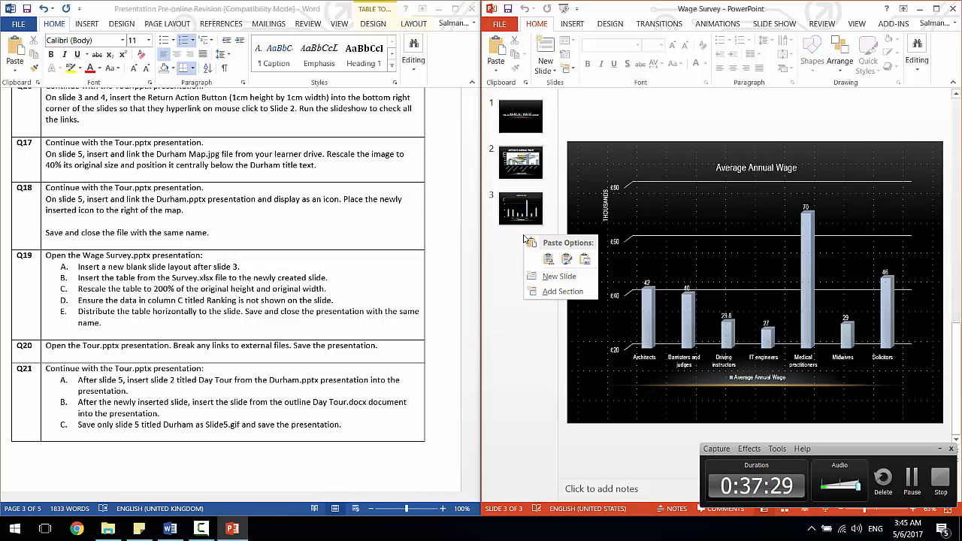
pyautogui.click(512, 265)
pyautogui.click(554, 69)
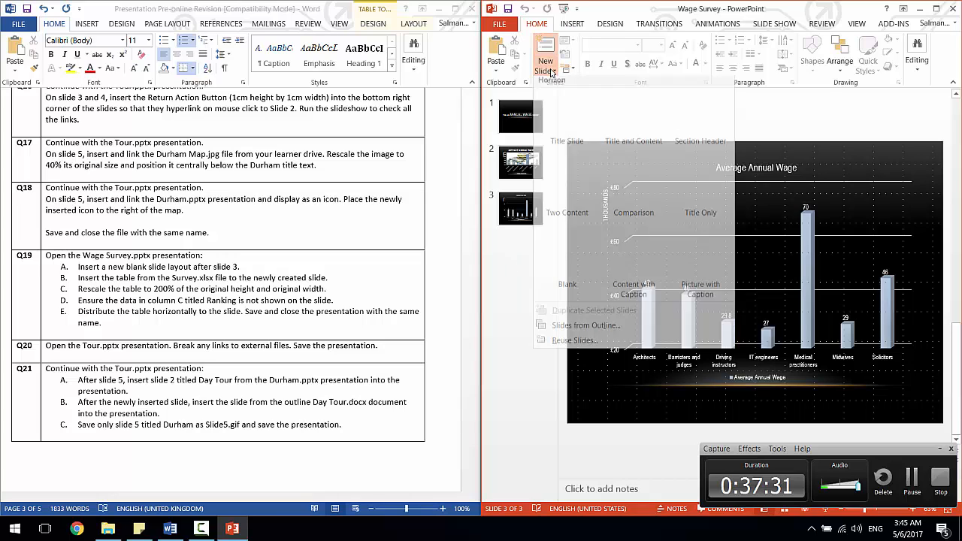
pyautogui.click(583, 260)
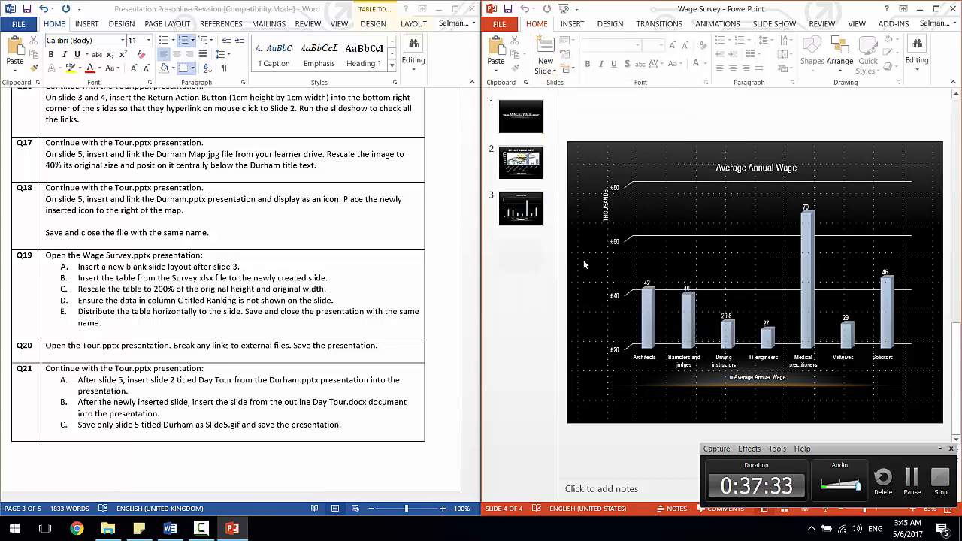
pyautogui.click(72, 272)
pyautogui.moveTo(78, 277); pyautogui.dragTo(286, 280)
# - Maximise the Wage Survey window and insert the Survey Excel file from Presentation Pre-online Work files as an unlinked object on slide 4
pyautogui.click(528, 248)
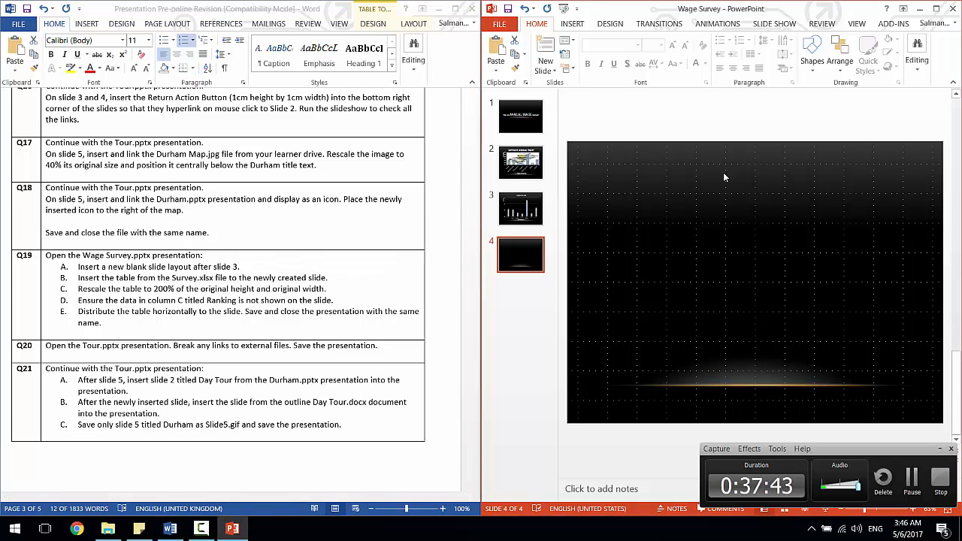
pyautogui.click(573, 27)
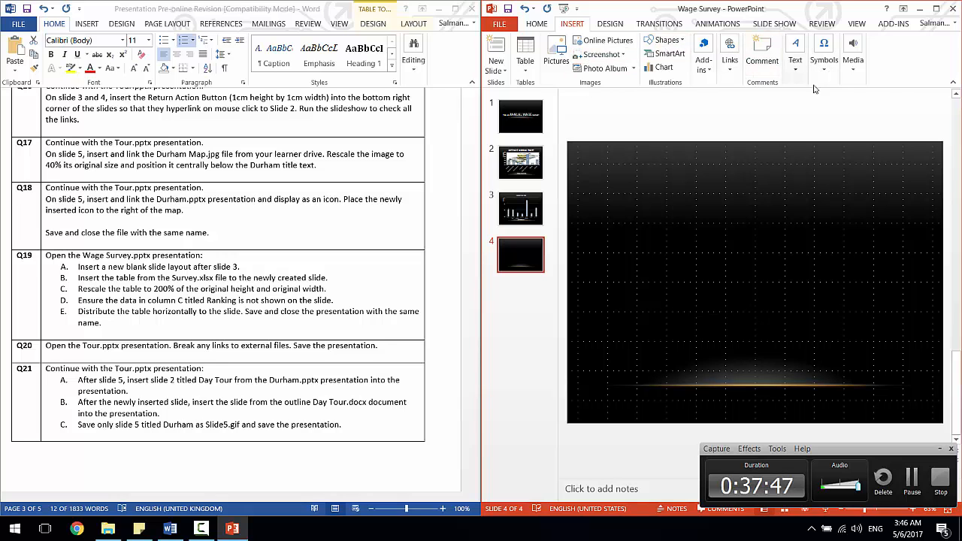
pyautogui.click(936, 9)
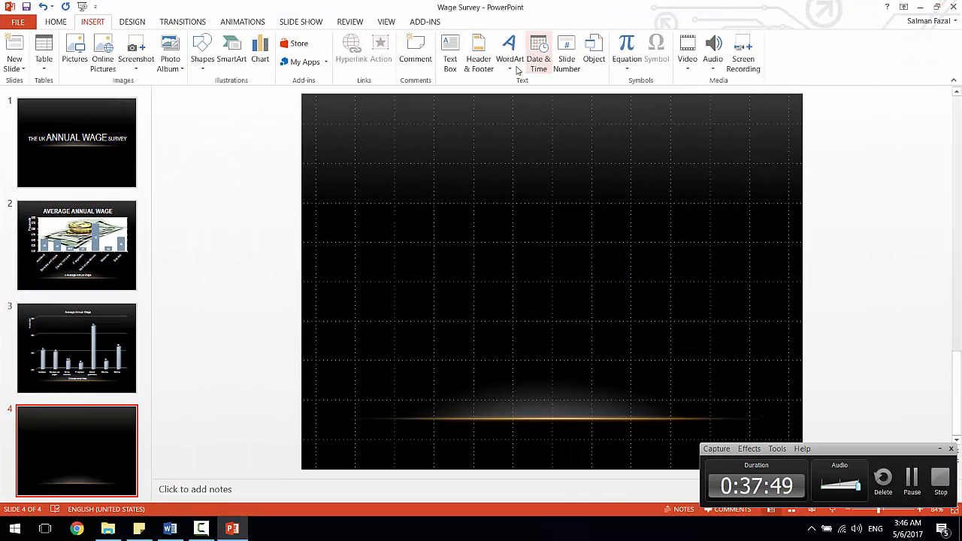
pyautogui.click(593, 56)
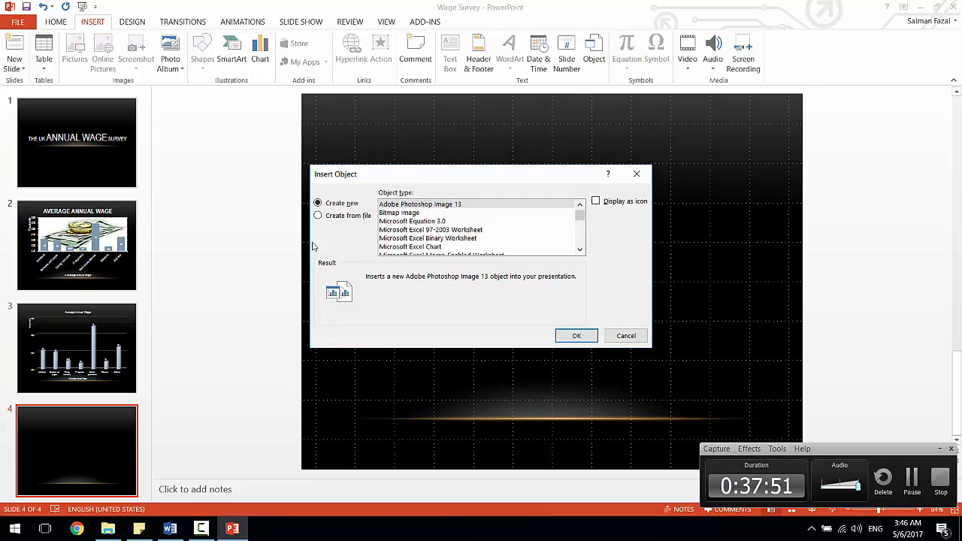
pyautogui.click(319, 215)
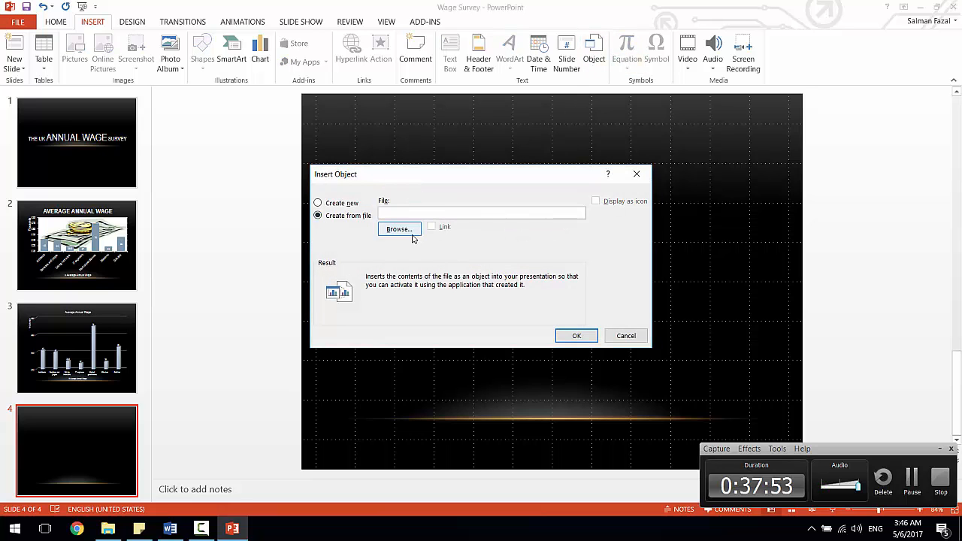
pyautogui.click(381, 231)
pyautogui.click(362, 305)
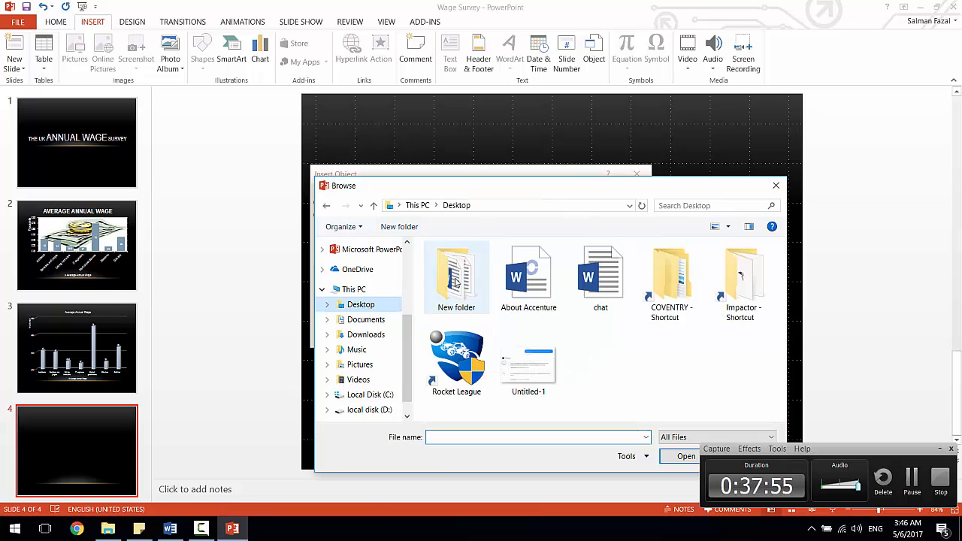
pyautogui.doubleClick(465, 262)
pyautogui.doubleClick(465, 261)
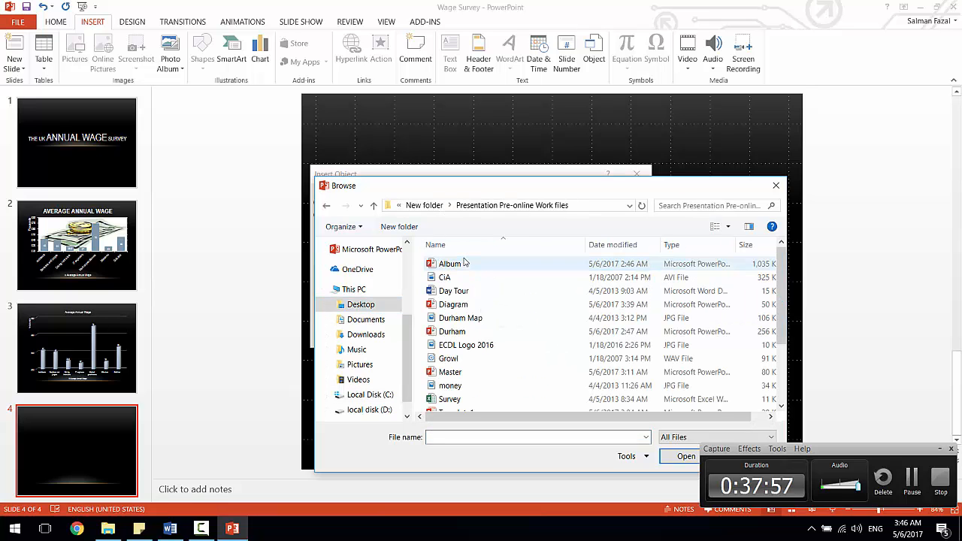
pyautogui.scroll(-2, 470, 379)
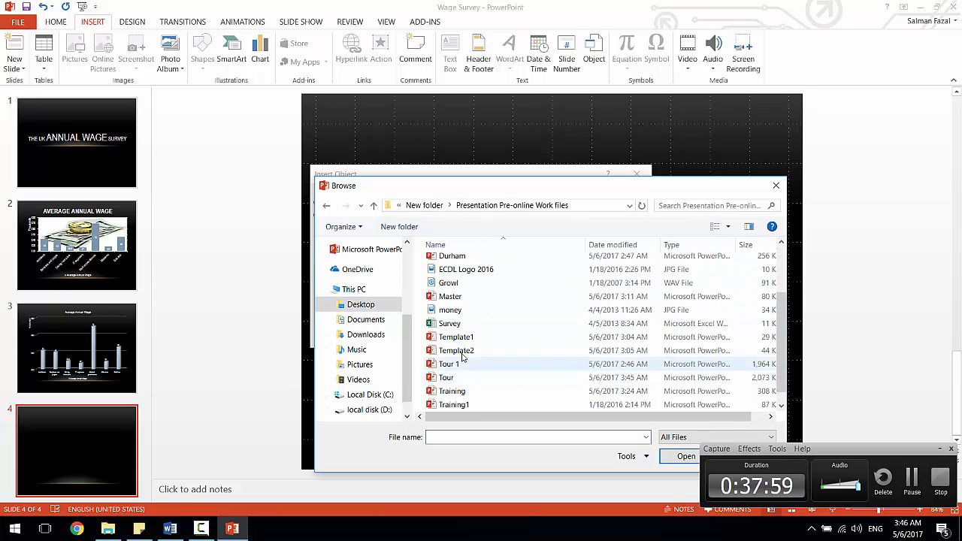
pyautogui.doubleClick(460, 323)
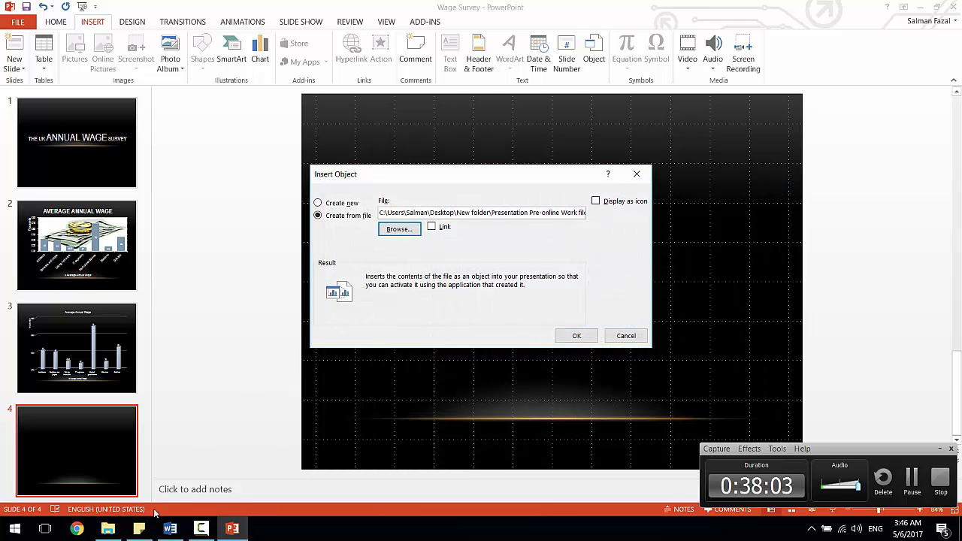
pyautogui.click(170, 528)
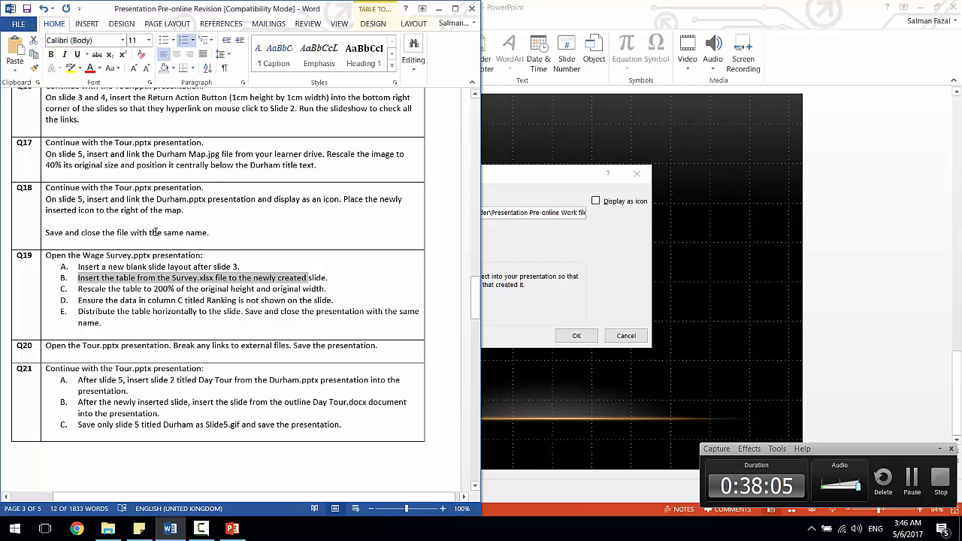
pyautogui.click(565, 335)
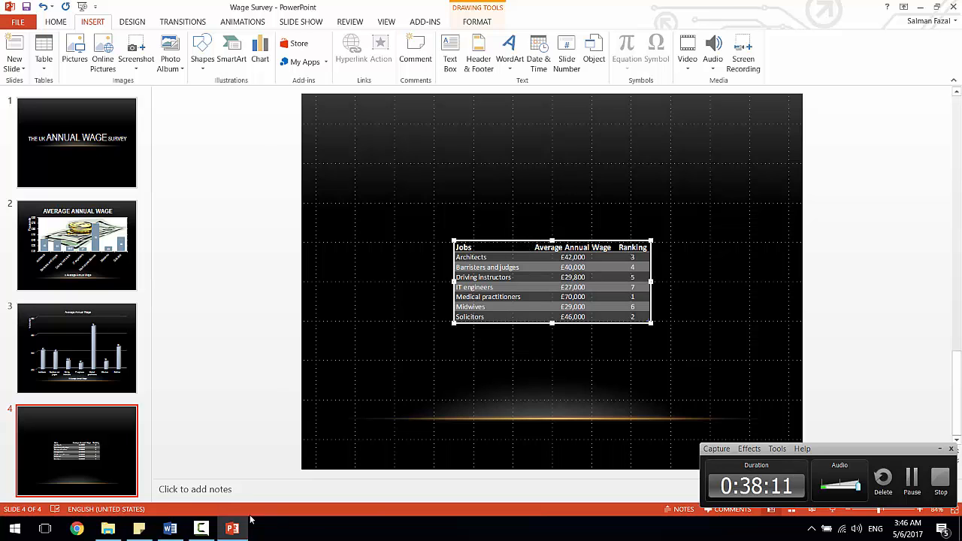
# - Check Q19's instruction C in the Word revision paper, then rescale the Survey table to 200% of its original height and width
pyautogui.click(169, 530)
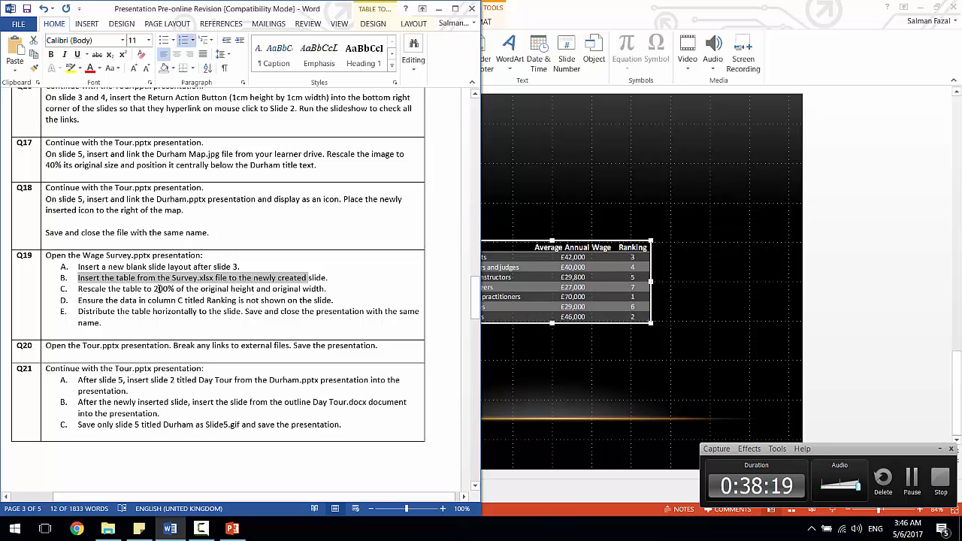
pyautogui.click(527, 247)
pyautogui.rightClick(530, 246)
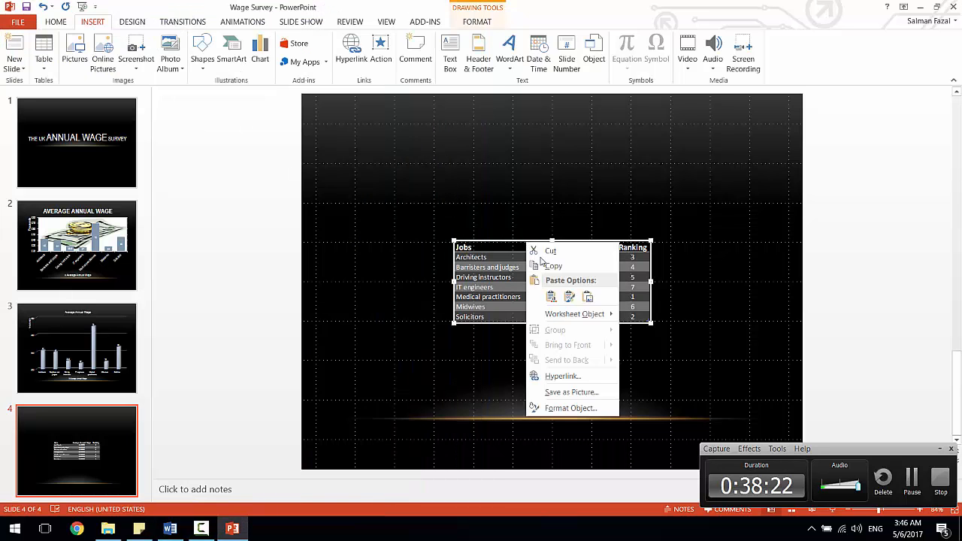
pyautogui.click(575, 406)
pyautogui.click(847, 122)
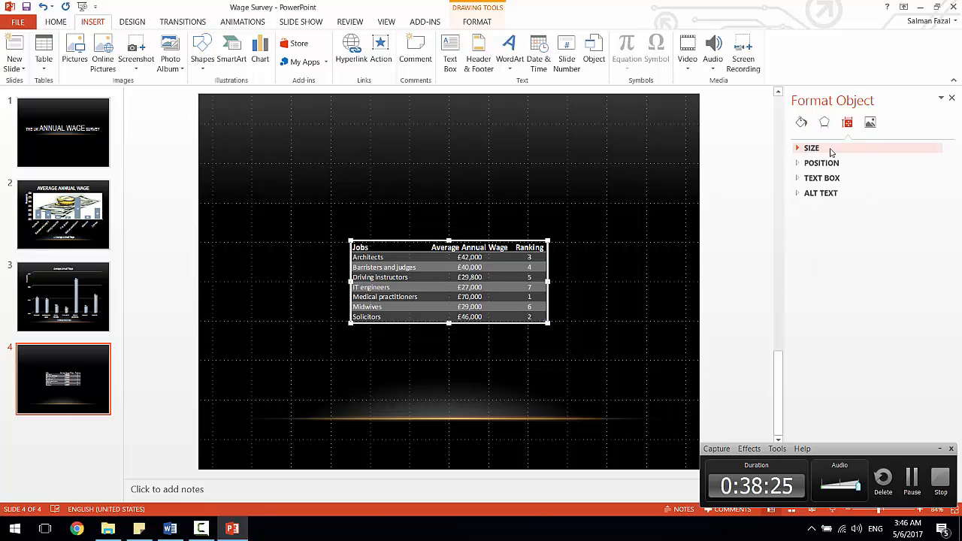
pyautogui.click(798, 148)
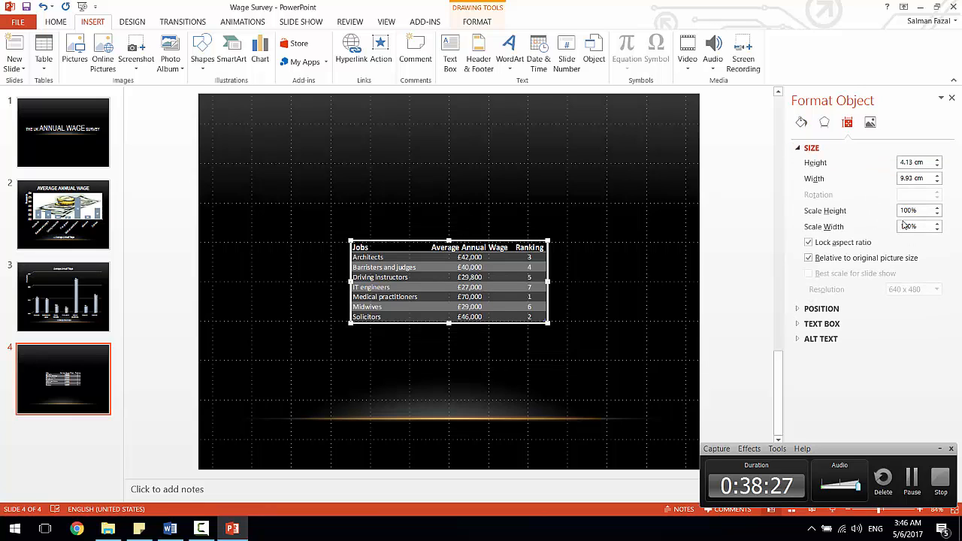
pyautogui.click(923, 211)
pyautogui.click(903, 210)
pyautogui.press('Delete')
pyautogui.write('2')
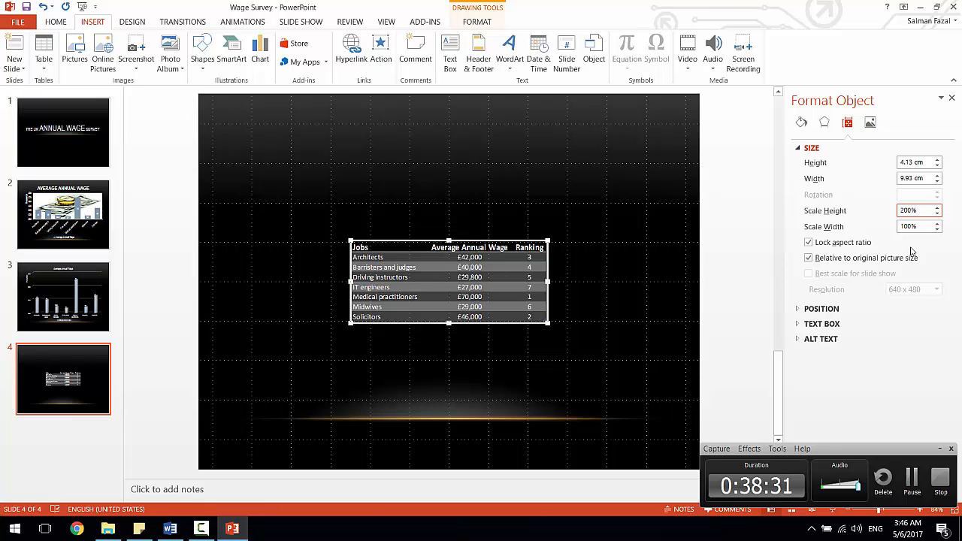
pyautogui.press('Return')
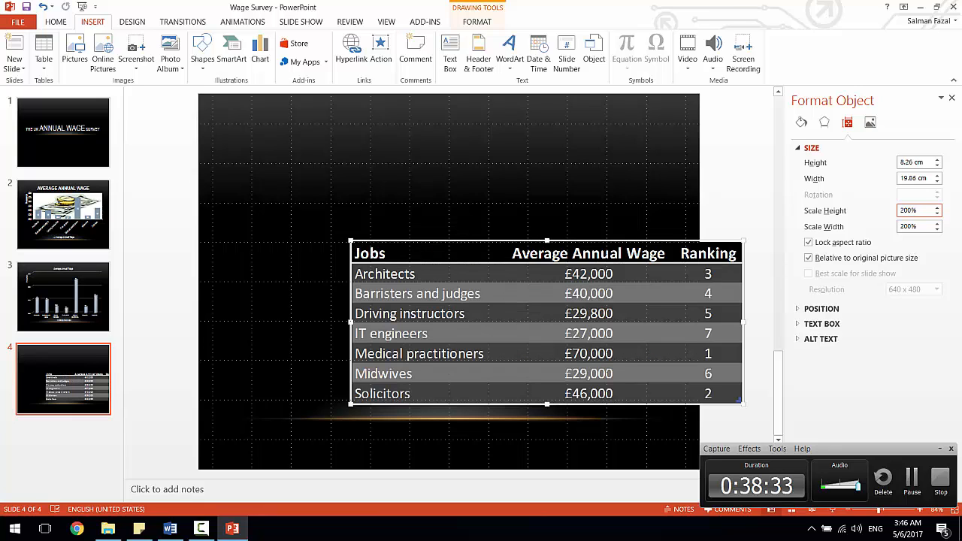
pyautogui.moveTo(463, 243); pyautogui.dragTo(442, 218)
pyautogui.hotkey('ctrl', 'z')
# - Check Q19's instruction D, then narrow the embedded worksheet's visible area to columns A and B to keep the Ranking column off the slide
pyautogui.click(170, 529)
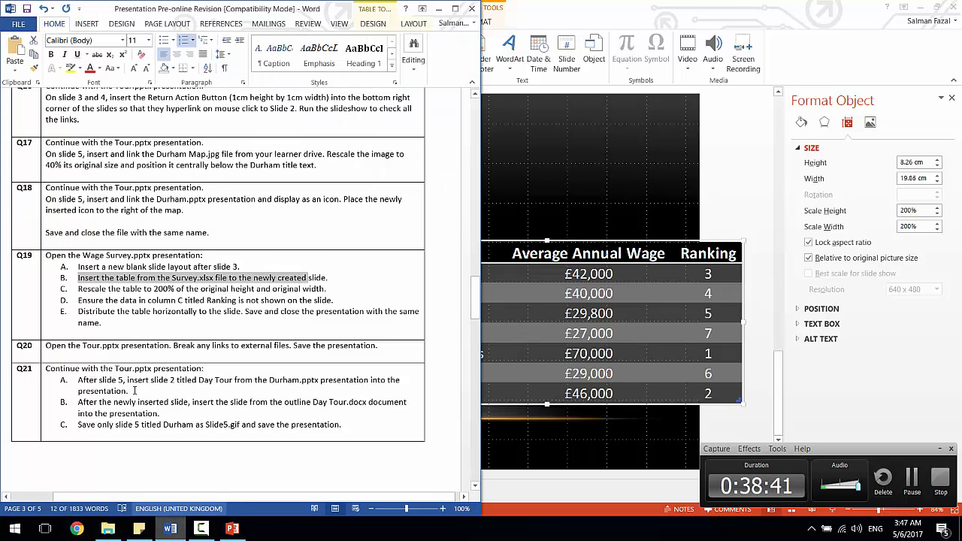
pyautogui.moveTo(196, 308); pyautogui.dragTo(188, 303)
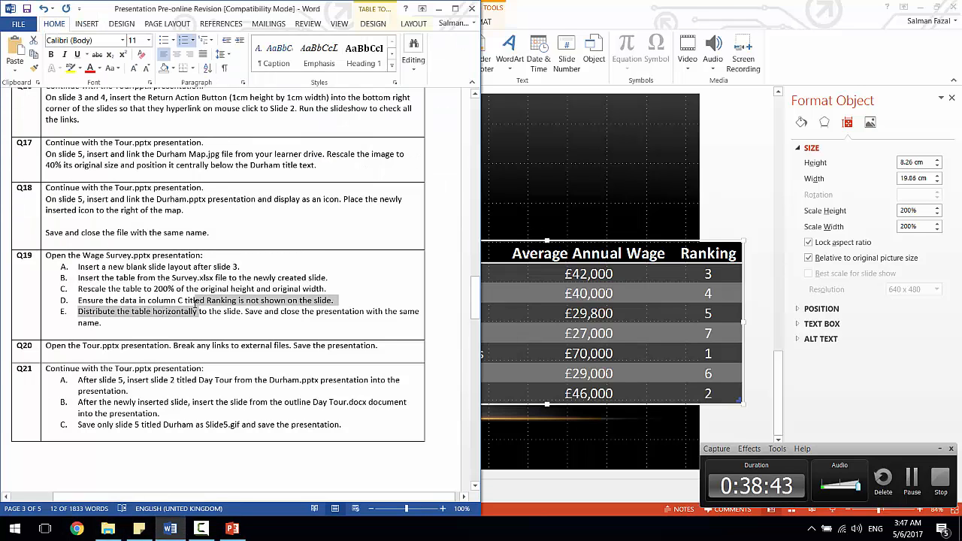
pyautogui.click(185, 303)
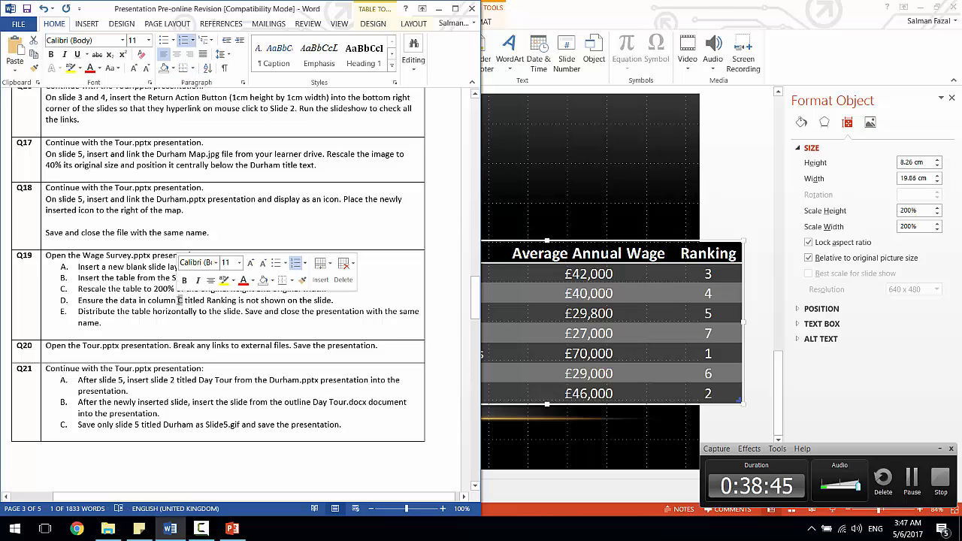
pyautogui.click(657, 195)
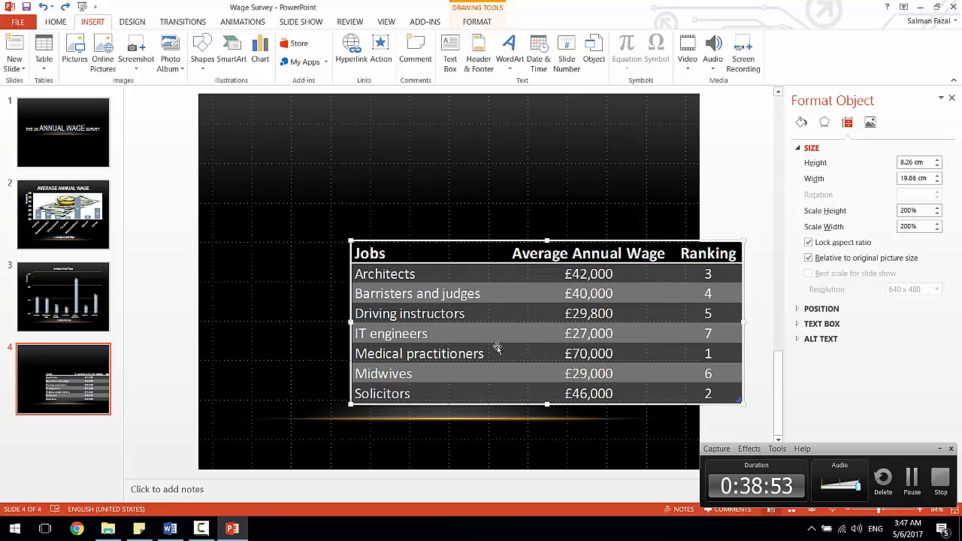
pyautogui.doubleClick(674, 292)
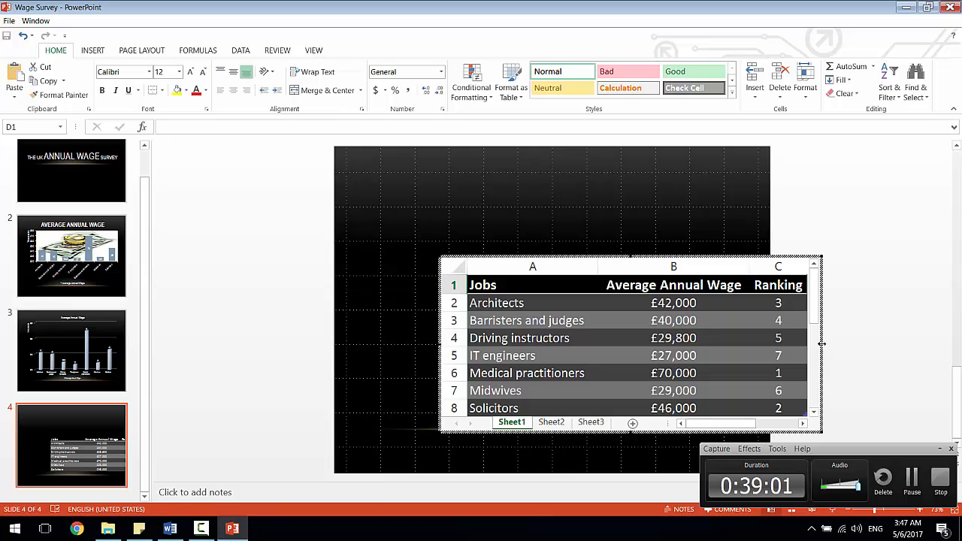
pyautogui.moveTo(822, 343); pyautogui.dragTo(904, 343)
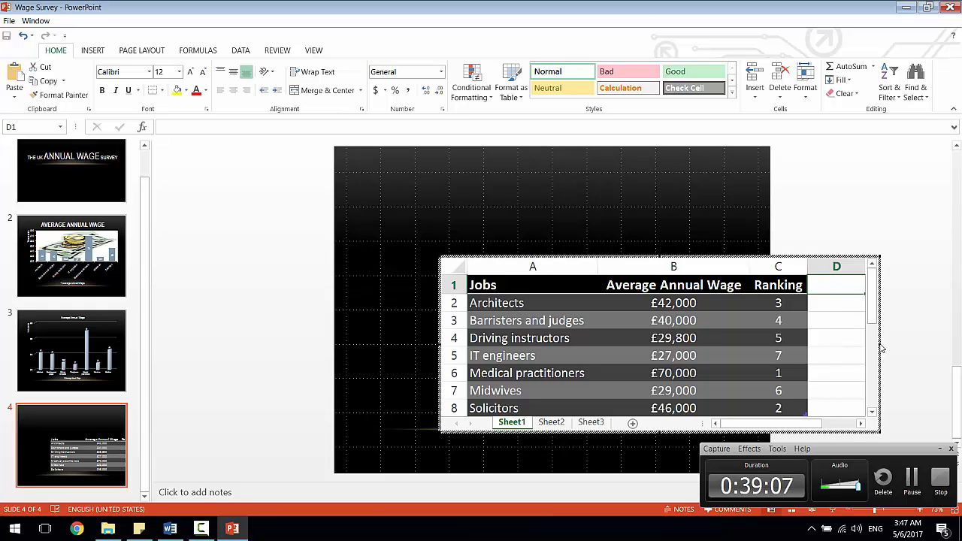
pyautogui.moveTo(879, 348); pyautogui.dragTo(744, 321)
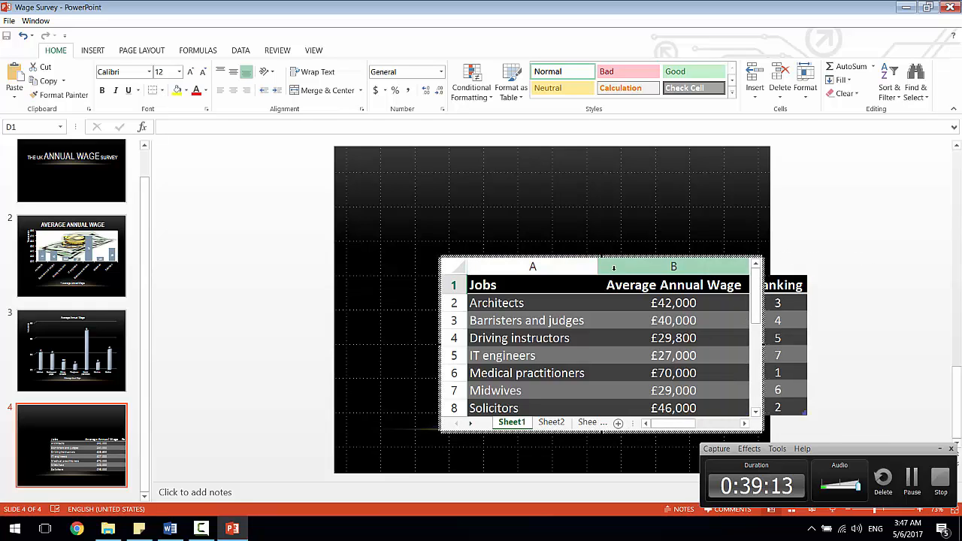
pyautogui.click(624, 192)
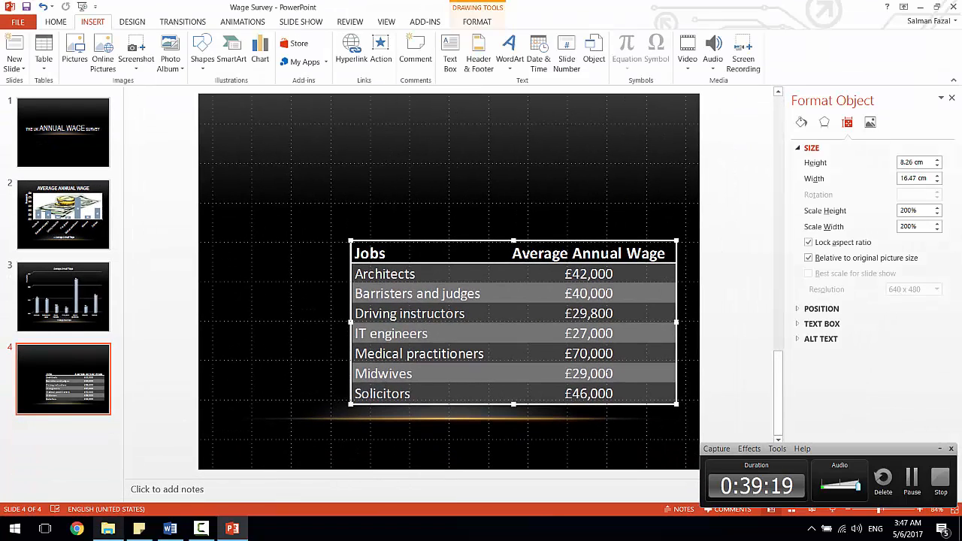
# - Highlight Q19's instruction E in the Word revision paper, then distribute the Survey table horizontally to the slide in PowerPoint
pyautogui.click(170, 528)
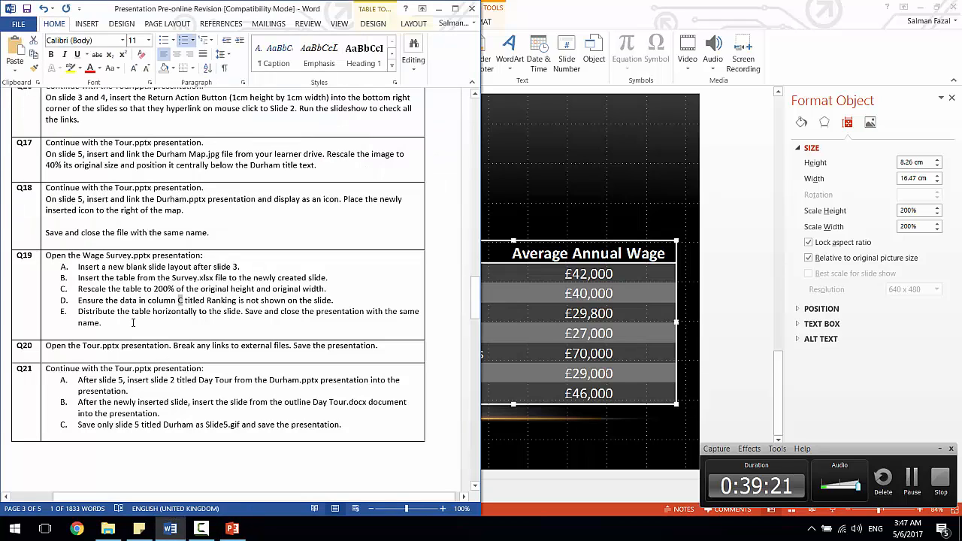
pyautogui.tripleClick(98, 311)
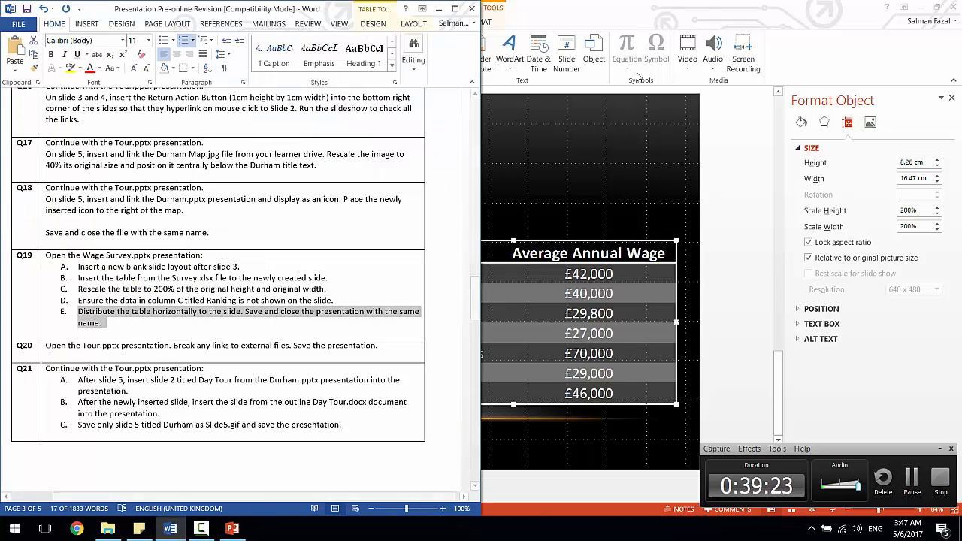
pyautogui.click(606, 5)
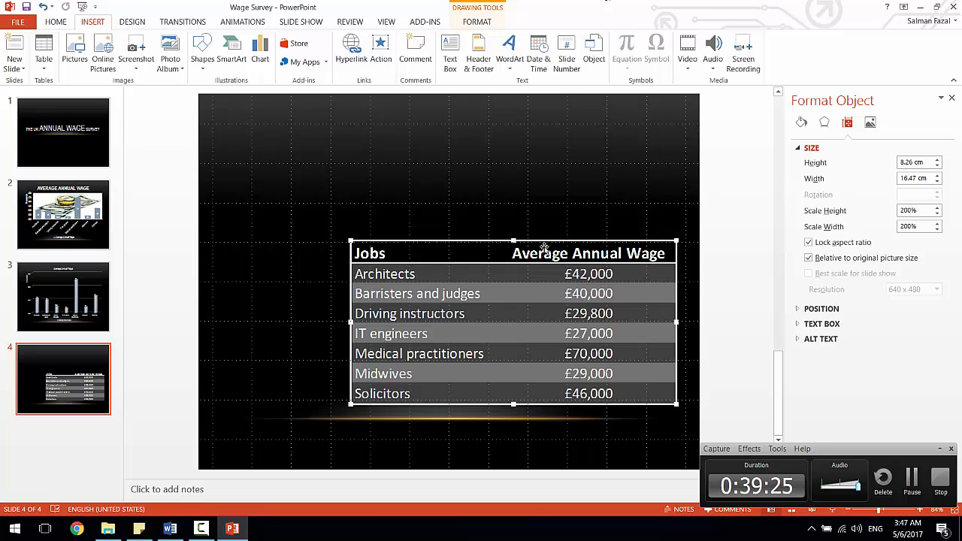
pyautogui.click(462, 23)
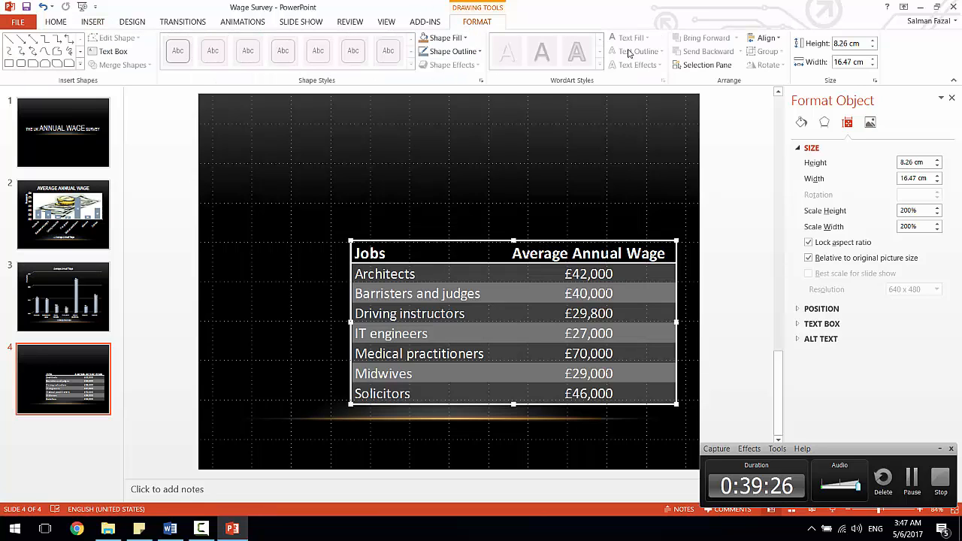
pyautogui.click(766, 38)
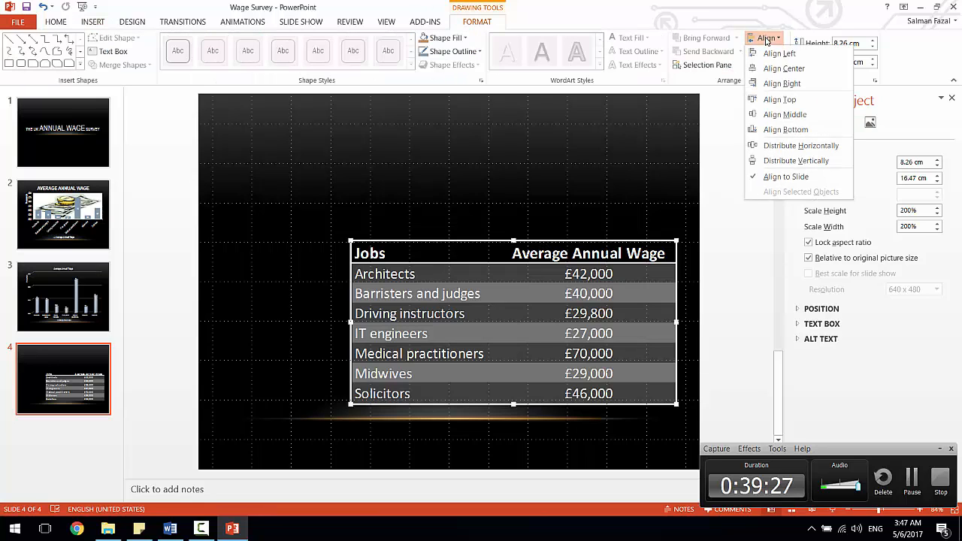
pyautogui.click(820, 150)
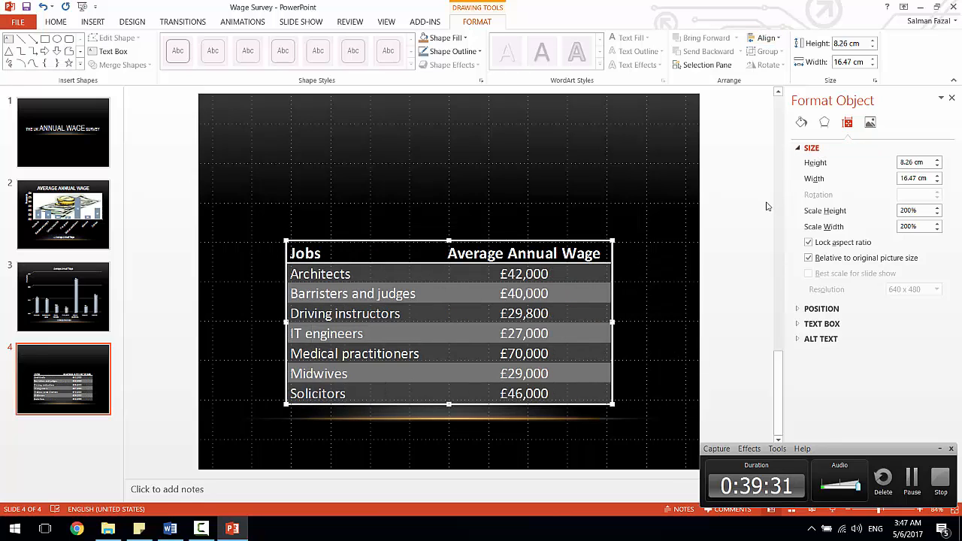
# - Check Q20 in the Word revision paper, then open the Tour presentation from Presentation Pre-online Work files with its links updated and its window maximised
pyautogui.click(170, 528)
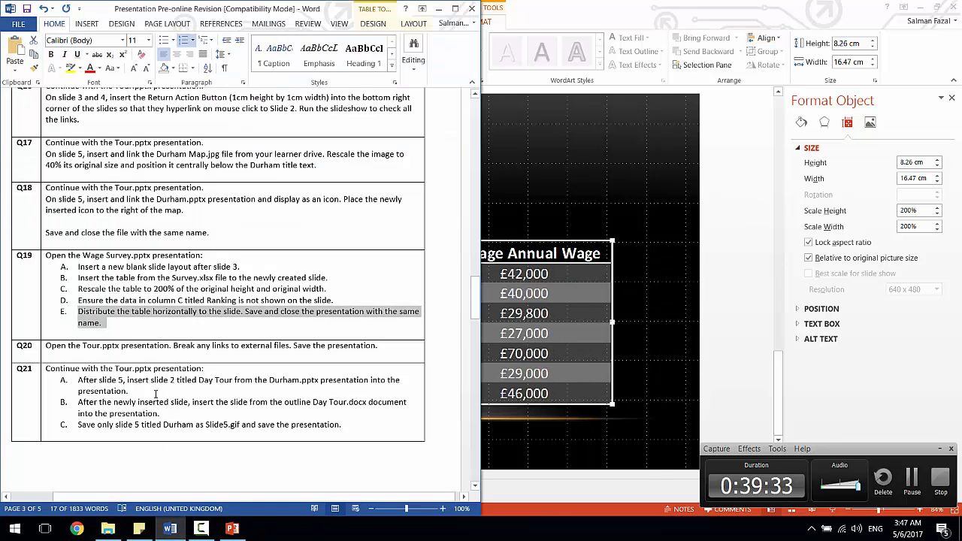
pyautogui.click(98, 345)
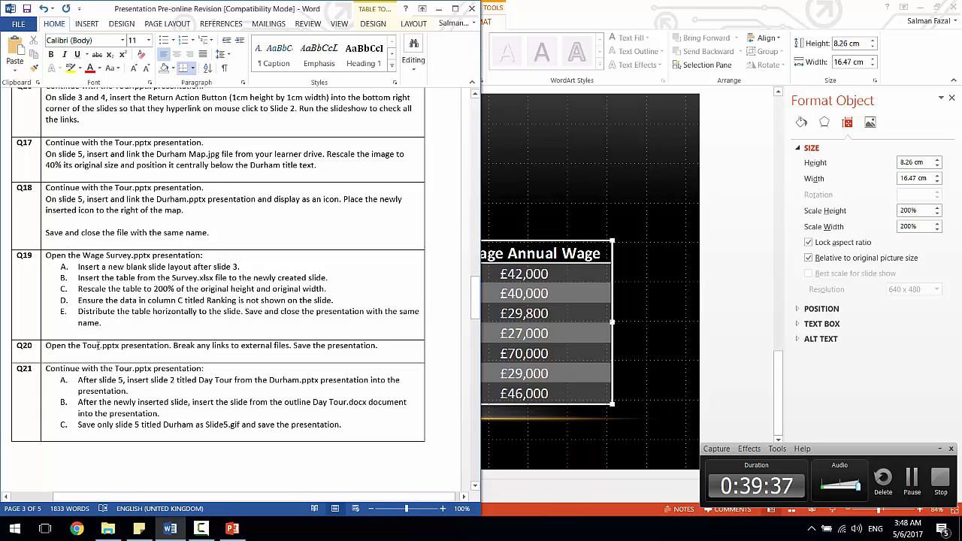
pyautogui.hotkey('alt', 'Tab')
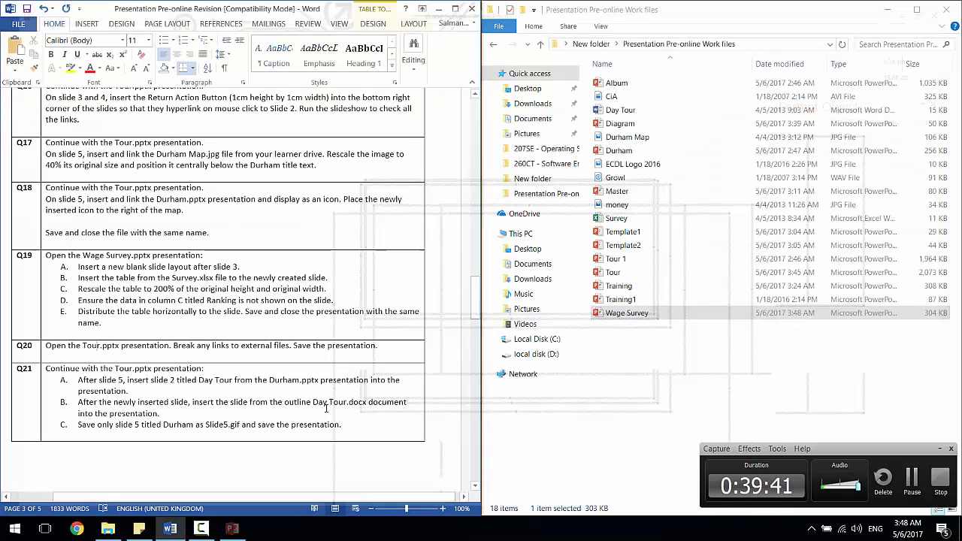
pyautogui.doubleClick(653, 272)
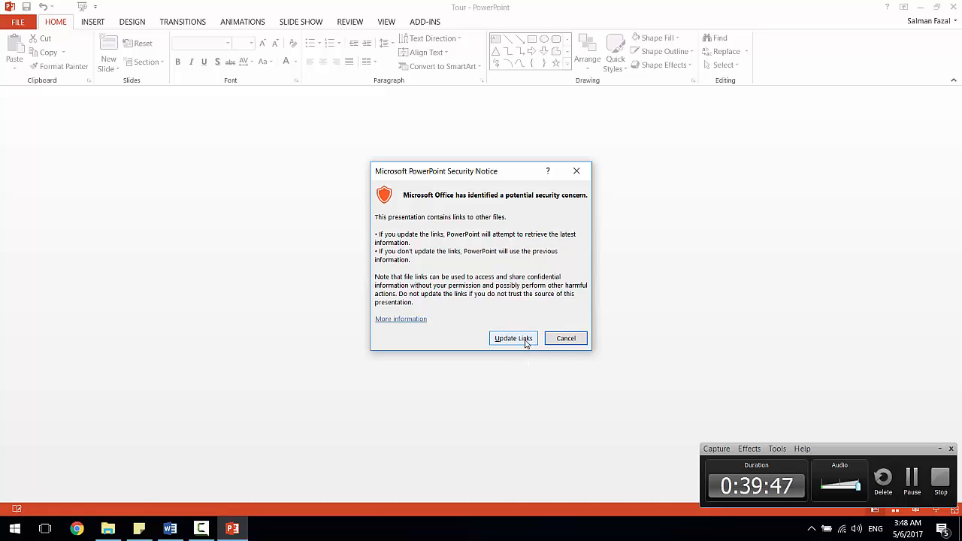
pyautogui.click(526, 343)
pyautogui.moveTo(587, 7); pyautogui.dragTo(961, 120)
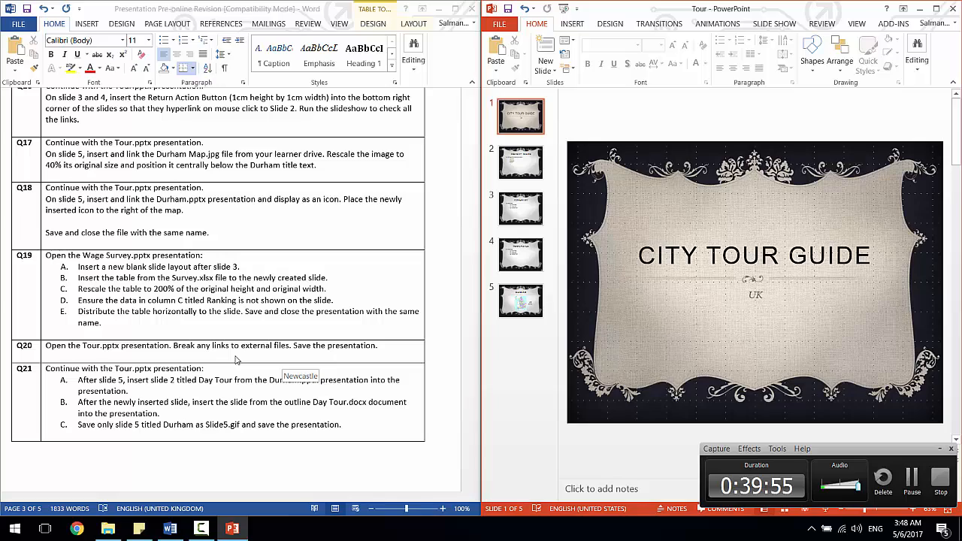
pyautogui.click(936, 8)
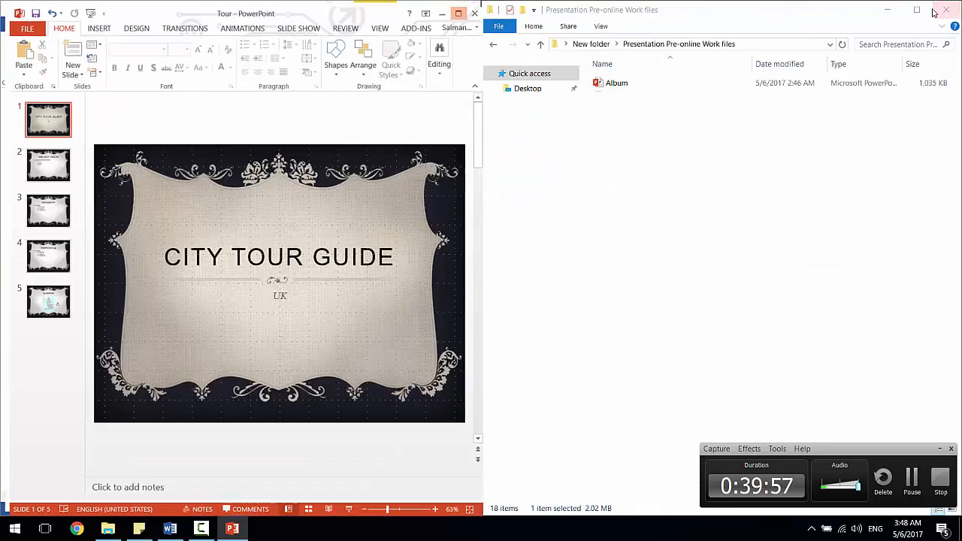
# - Break the Tour presentation's links to Durham Map.jpg and Durham.pptx, then return to the Word revision paper
pyautogui.click(9, 22)
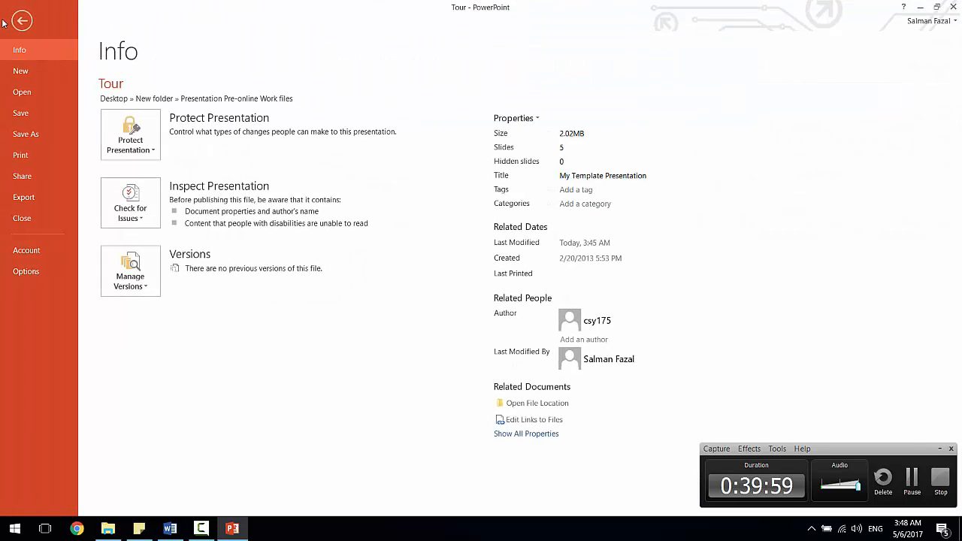
pyautogui.click(536, 427)
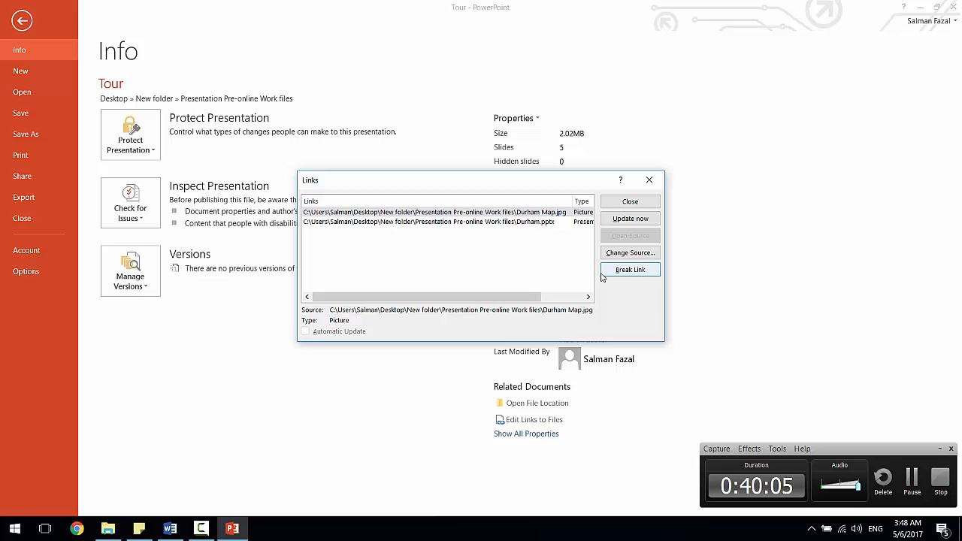
pyautogui.click(613, 271)
pyautogui.click(618, 272)
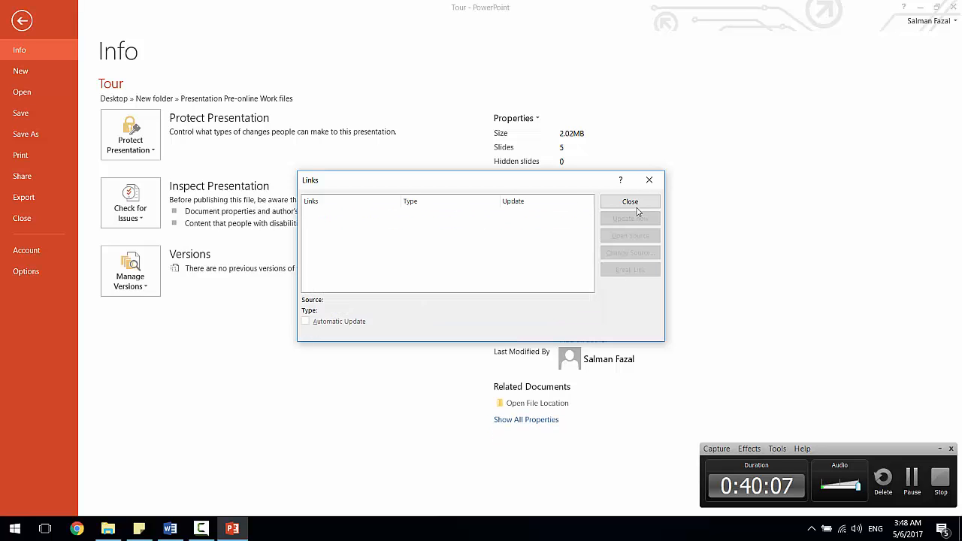
pyautogui.click(632, 203)
pyautogui.click(170, 528)
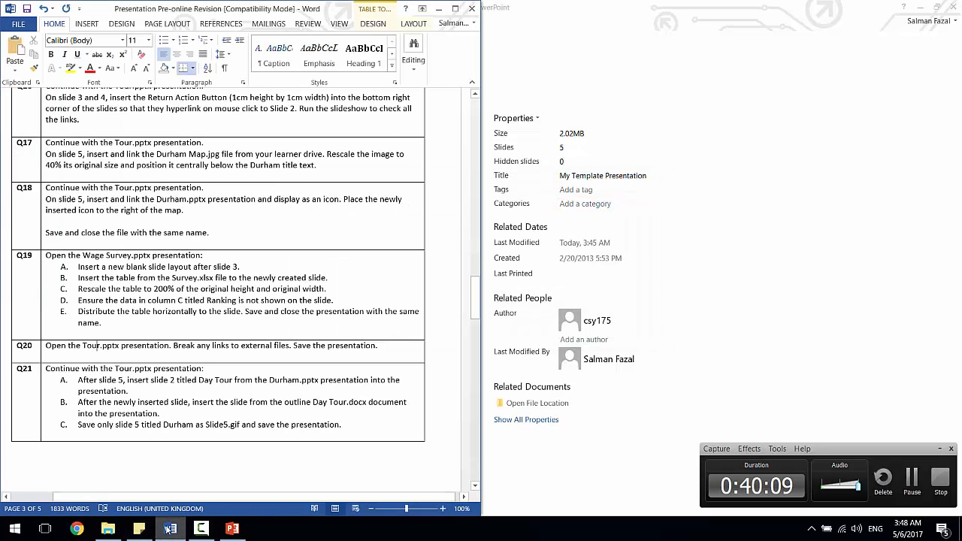
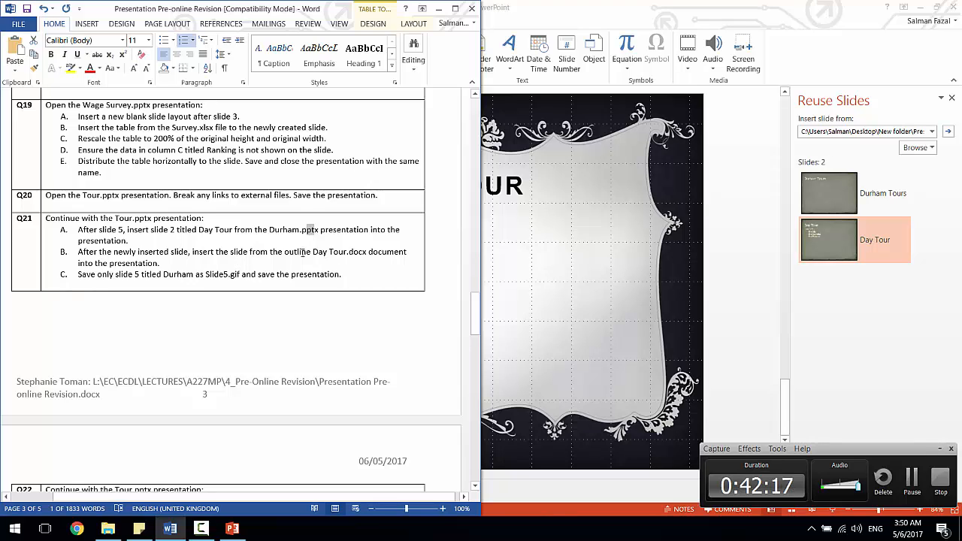
# - Highlight the outline and Day Tour.docx wording in Q21's instruction B, then switch back to PowerPoint
pyautogui.moveTo(286, 252)
pyautogui.mouseDown()
pyautogui.moveTo(272, 251)
pyautogui.moveTo(301, 252)
pyautogui.mouseUp()
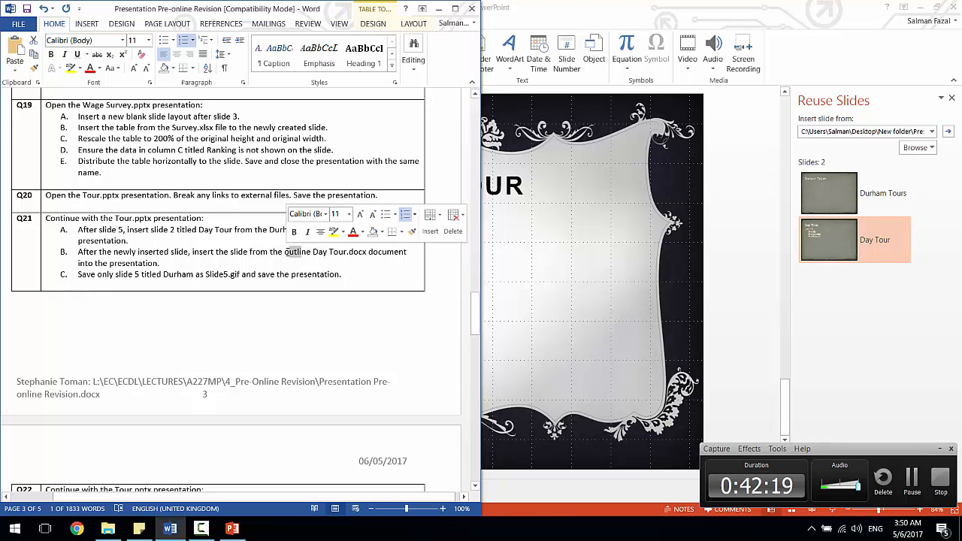
pyautogui.moveTo(369, 252); pyautogui.dragTo(342, 252)
pyautogui.hotkey('alt', 'Tab')
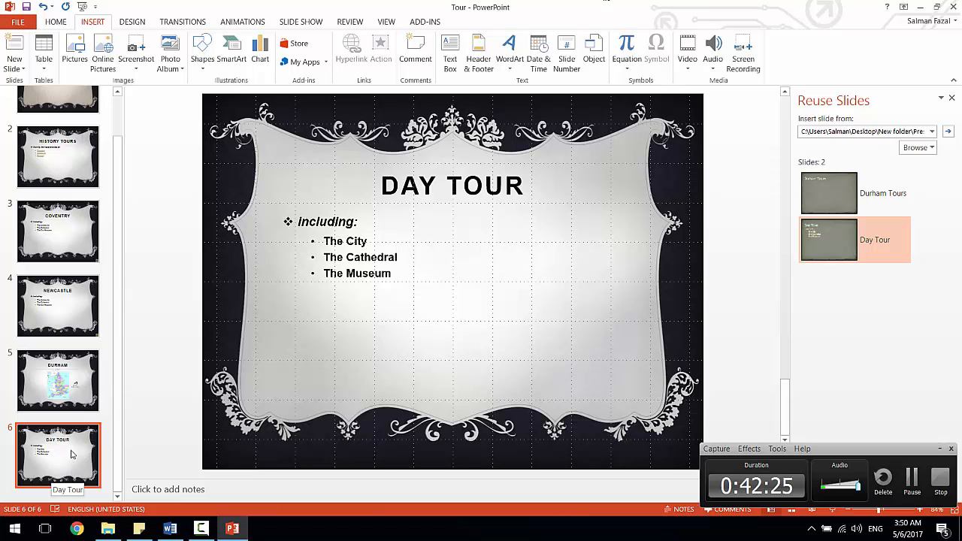
# - Insert the slides from the Day Tour Word outline in Presentation Pre-online Work files after slide 6, then close Reuse Slides
pyautogui.click(72, 494)
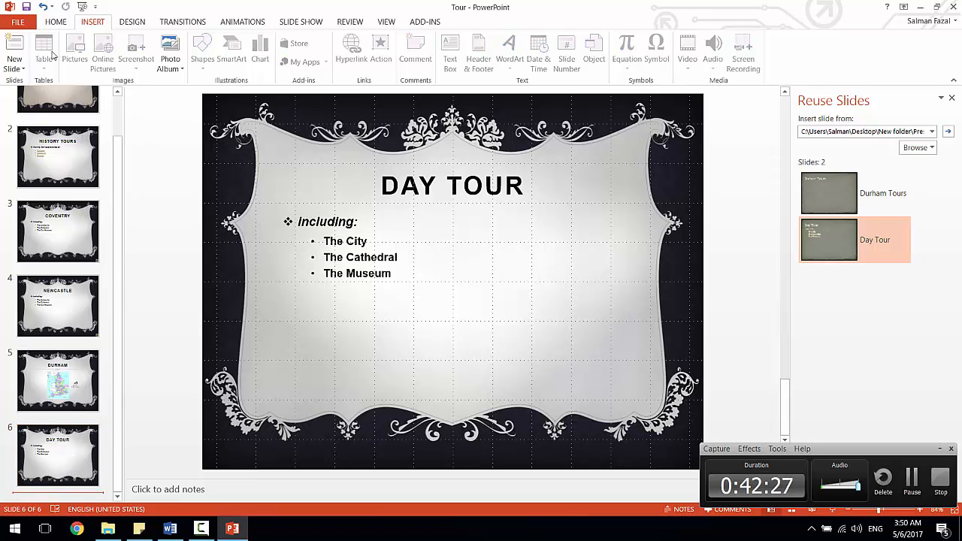
pyautogui.click(15, 66)
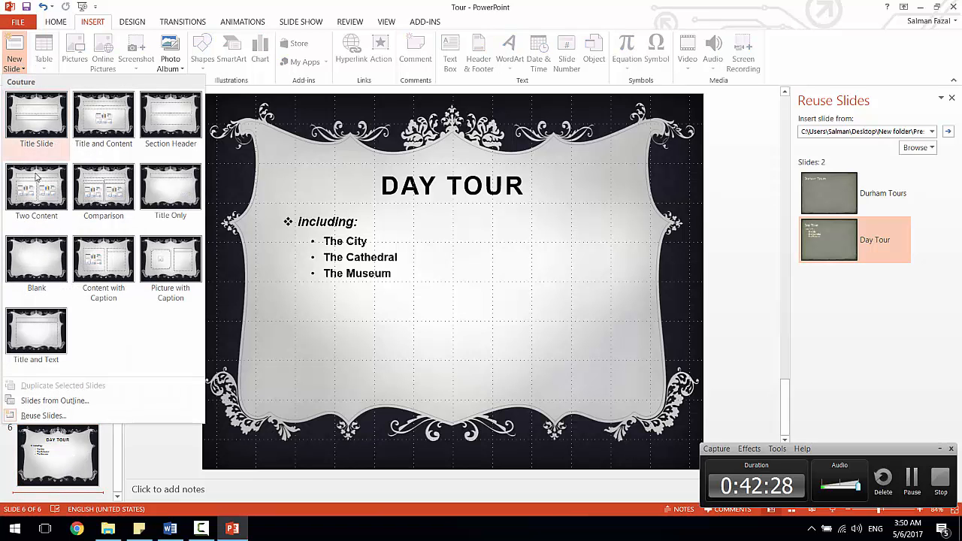
pyautogui.click(63, 401)
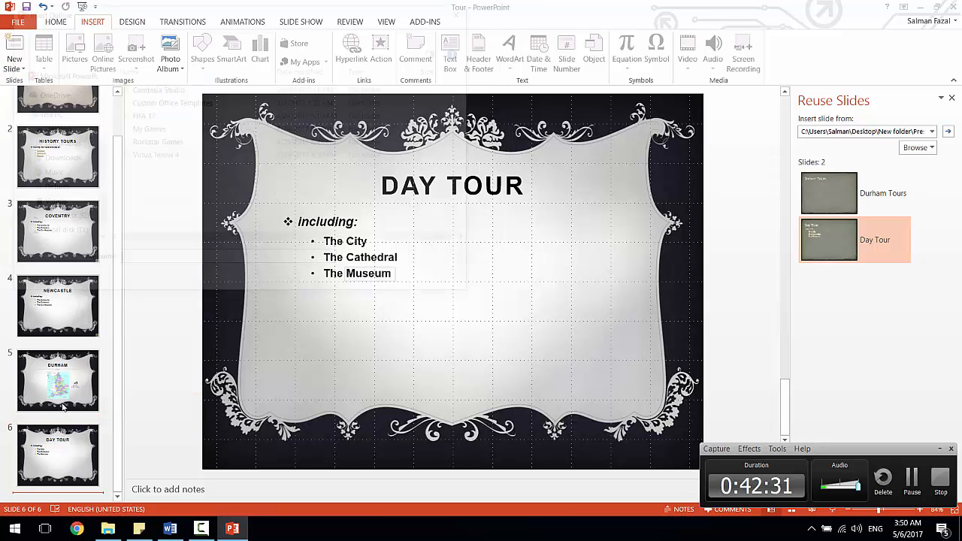
pyautogui.click(53, 129)
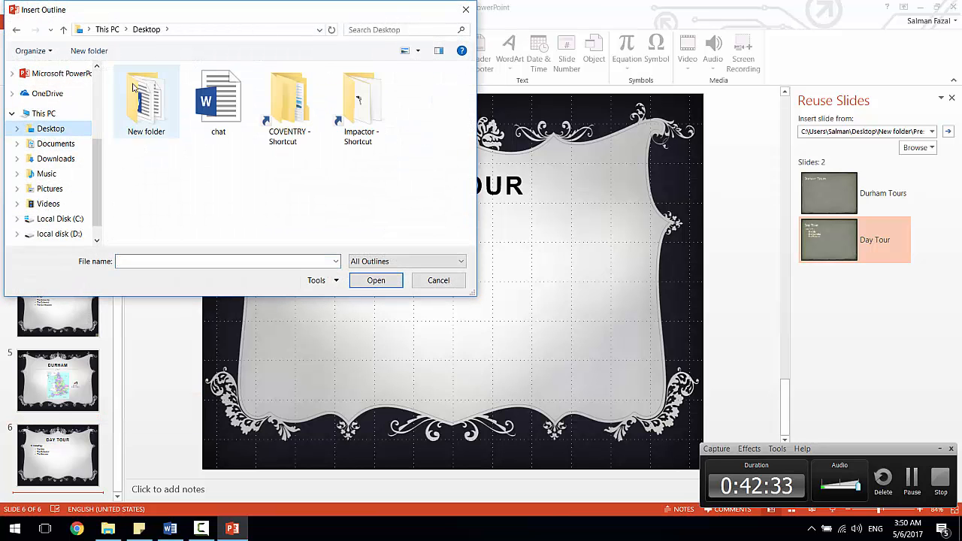
pyautogui.doubleClick(139, 90)
pyautogui.doubleClick(136, 88)
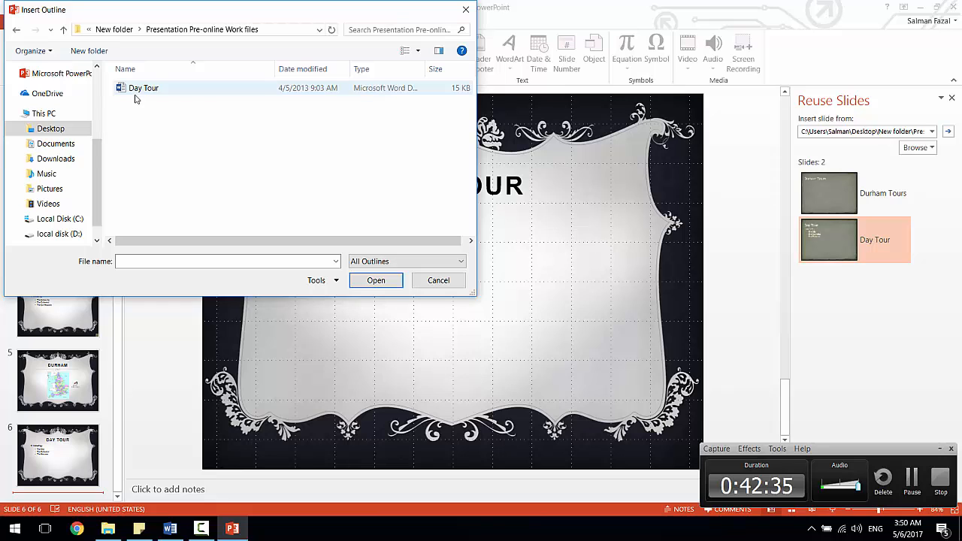
pyautogui.doubleClick(137, 91)
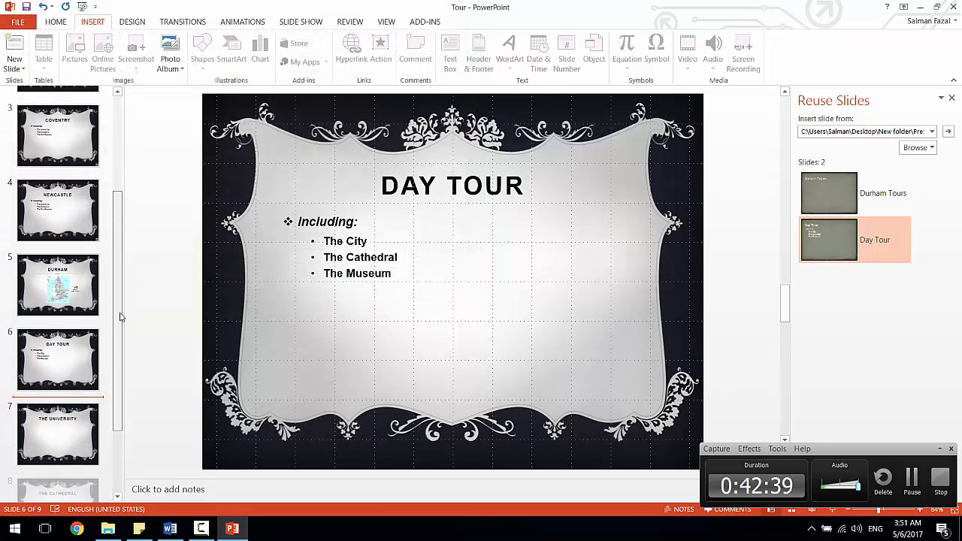
pyautogui.moveTo(120, 317); pyautogui.dragTo(122, 399)
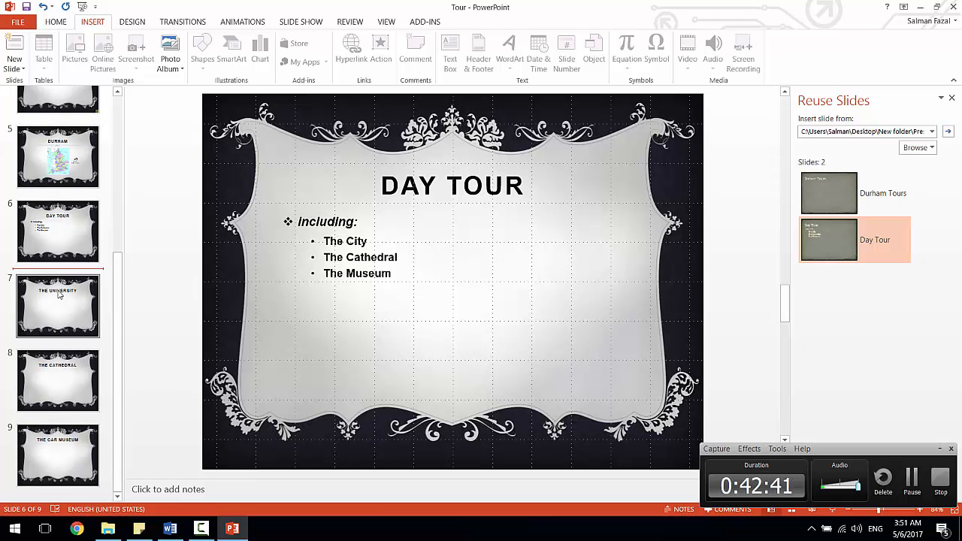
pyautogui.click(951, 98)
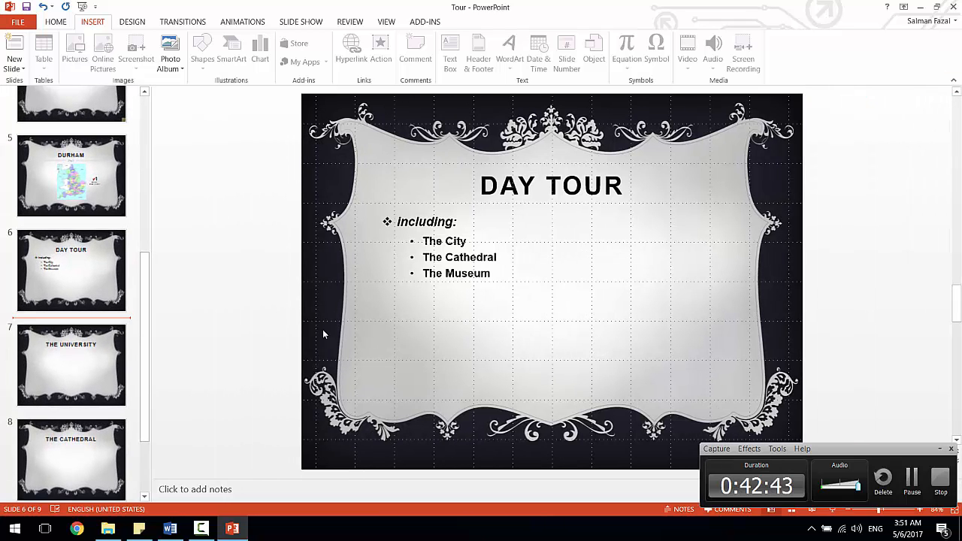
# - Review Q21's instructions B and C in the Word revision paper, then select slide 5, titled Durham, in the Tour presentation
pyautogui.click(170, 529)
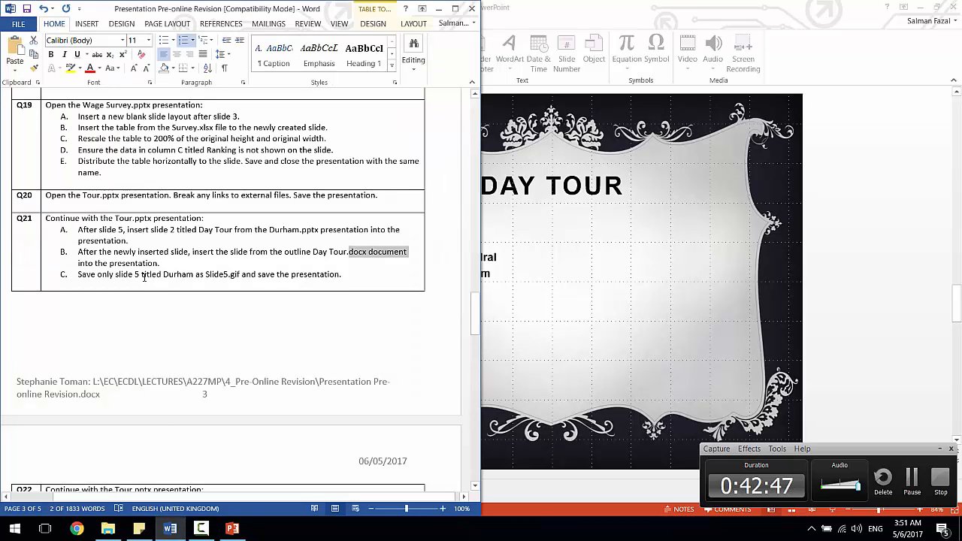
pyautogui.moveTo(196, 262); pyautogui.dragTo(113, 252)
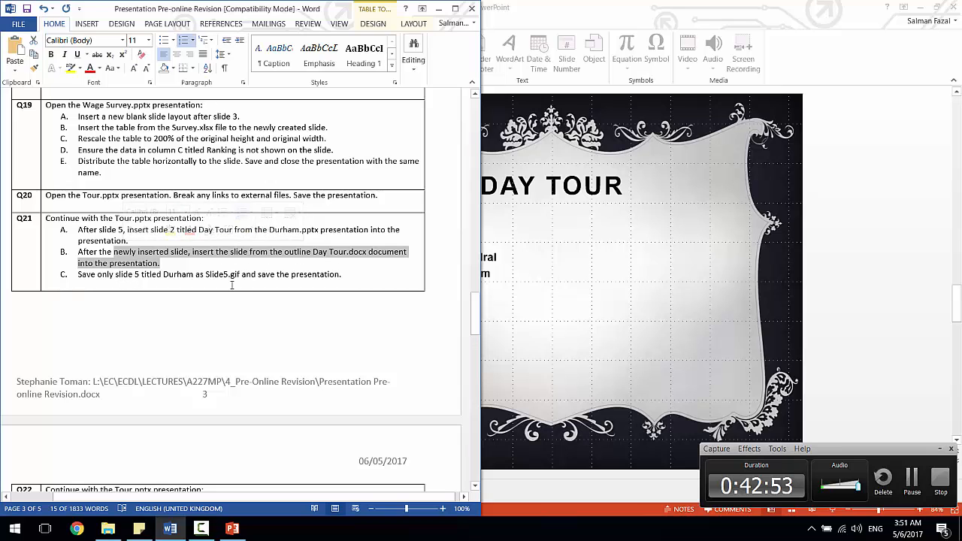
pyautogui.click(232, 528)
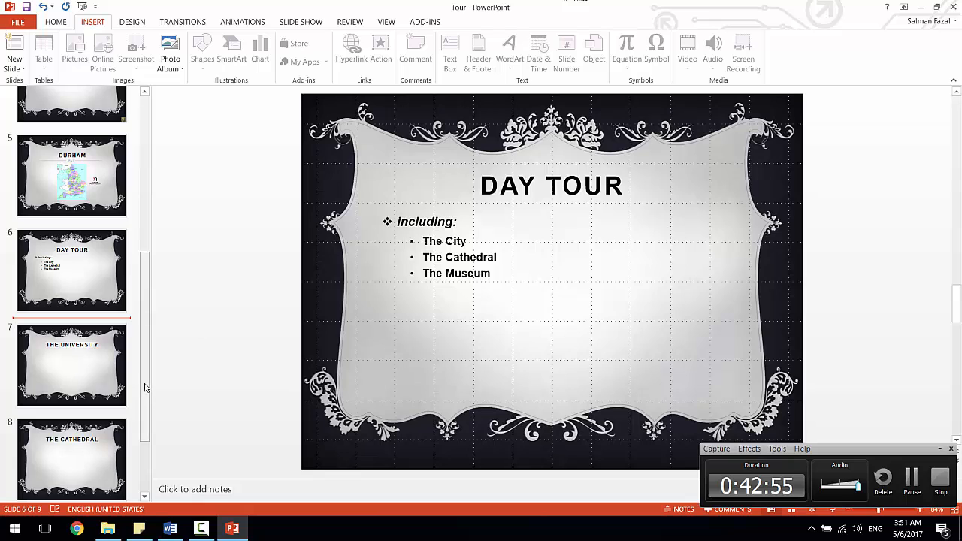
pyautogui.moveTo(145, 388); pyautogui.dragTo(145, 334)
pyautogui.click(98, 284)
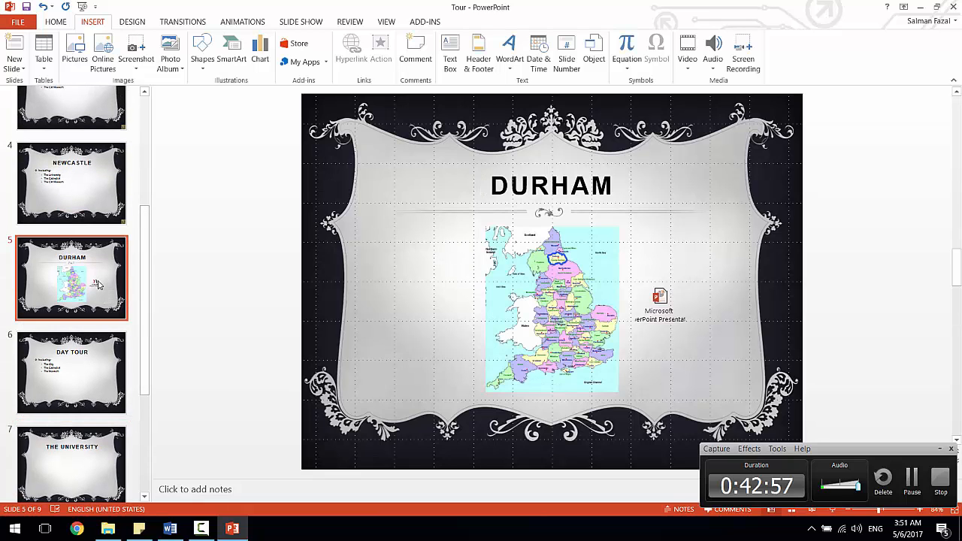
# - Save only the Durham slide in GIF Graphics Interchange Format as Tour in the Presentation Pre-online Work files folder
pyautogui.click(17, 22)
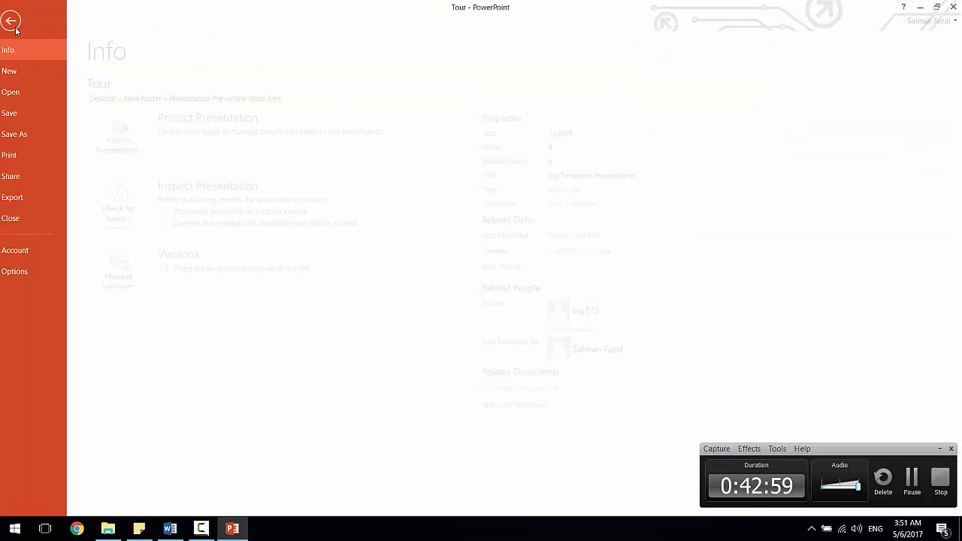
pyautogui.click(30, 134)
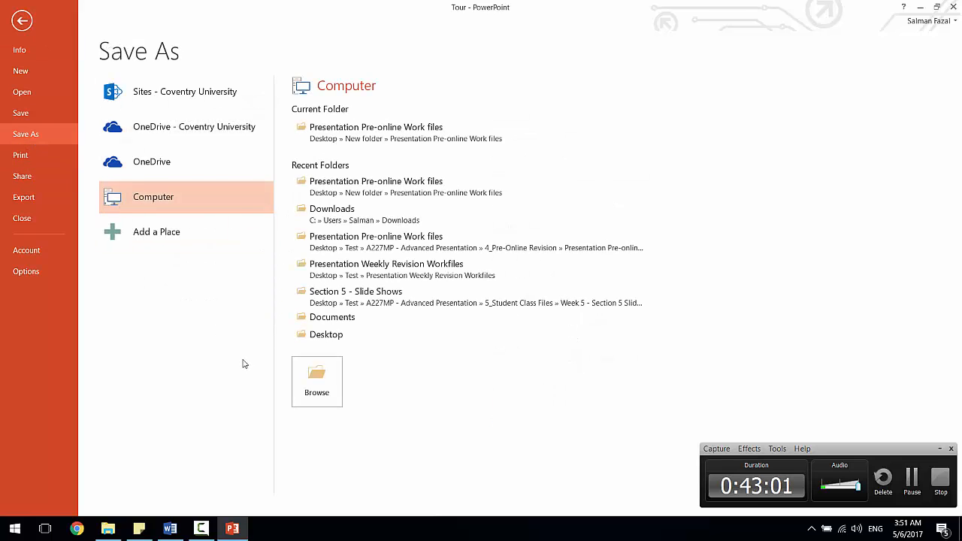
pyautogui.click(317, 379)
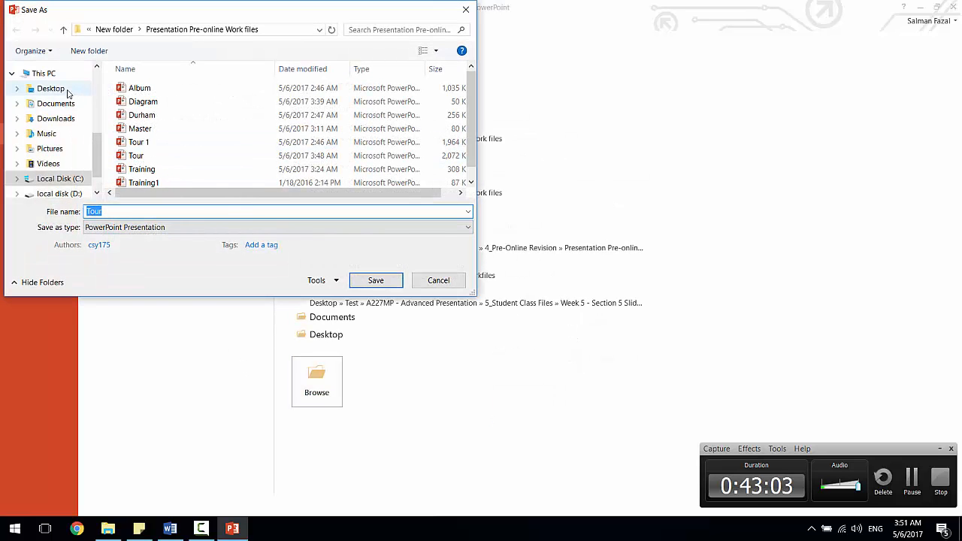
pyautogui.click(184, 228)
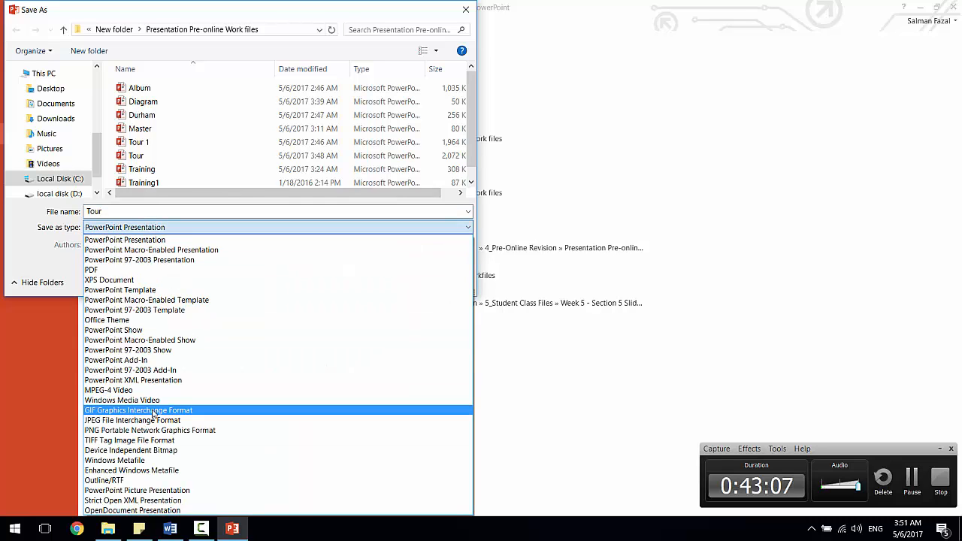
pyautogui.click(88, 410)
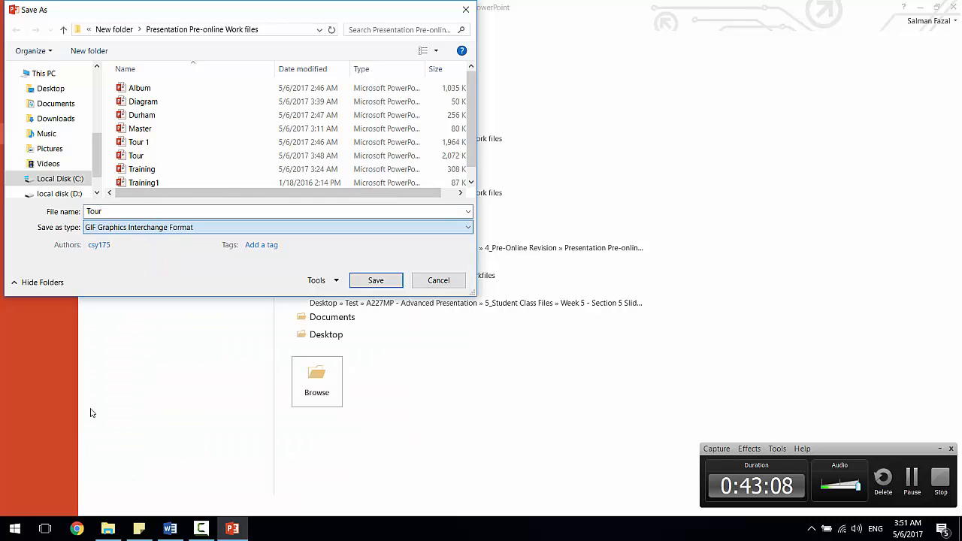
pyautogui.click(394, 281)
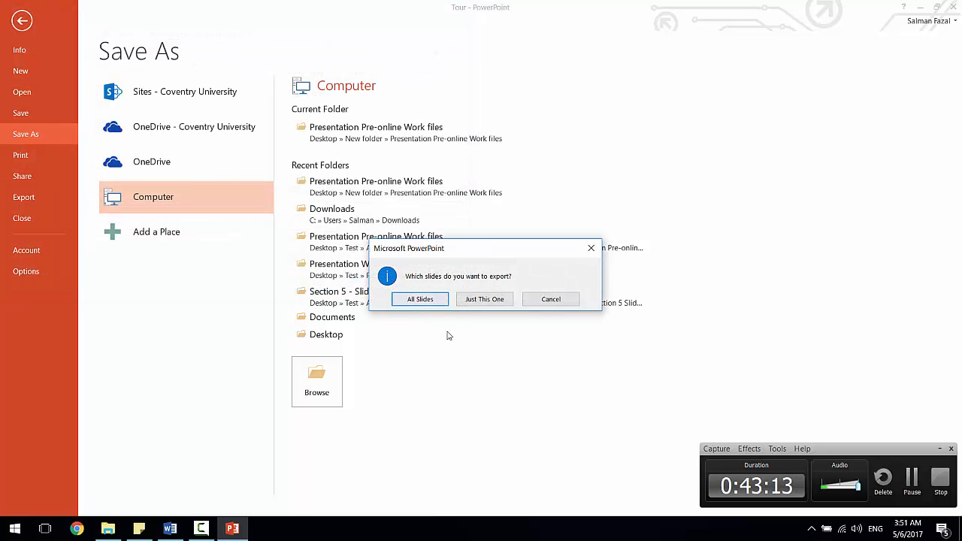
pyautogui.click(484, 300)
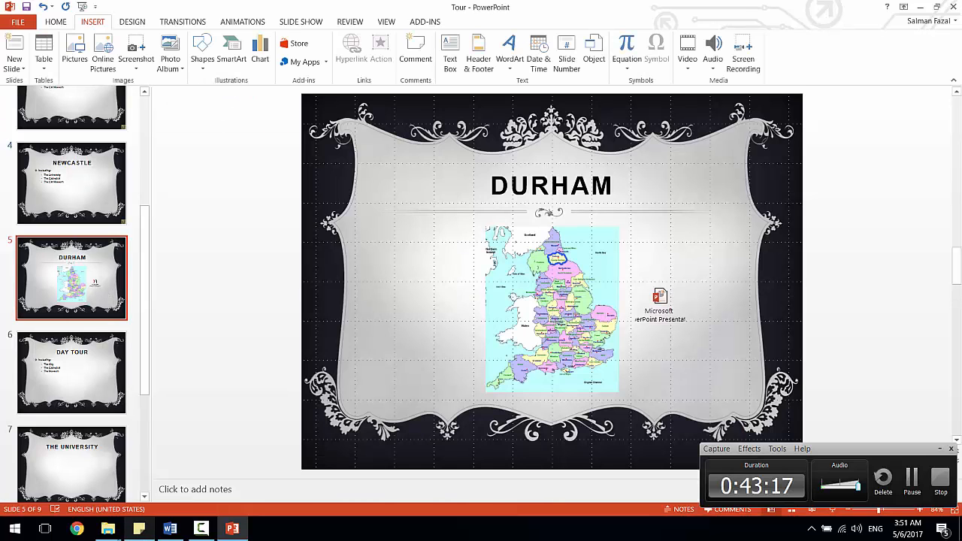
# - Switch to File Explorer, display the Presentation Pre-online Work files folder as large icons and select the Tour GIF image
pyautogui.click(107, 529)
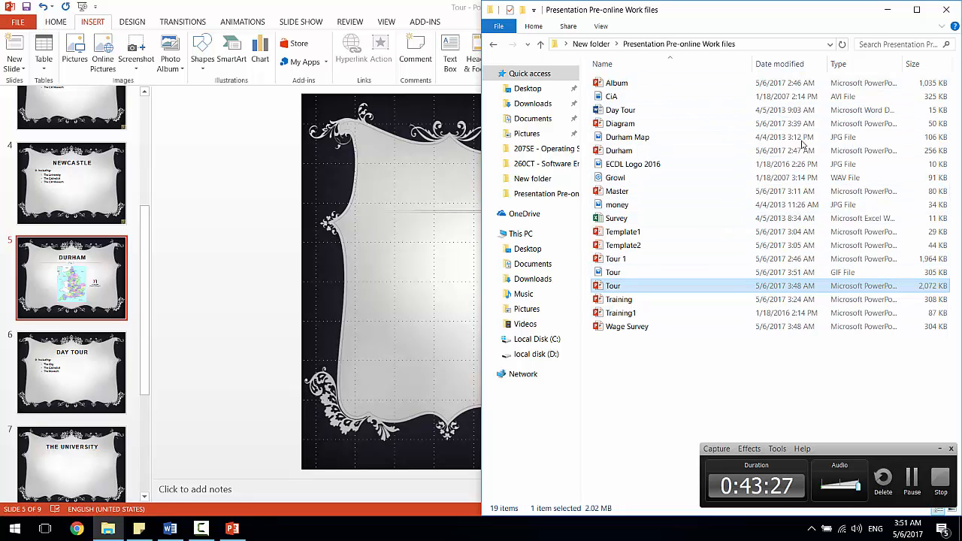
pyautogui.rightClick(674, 462)
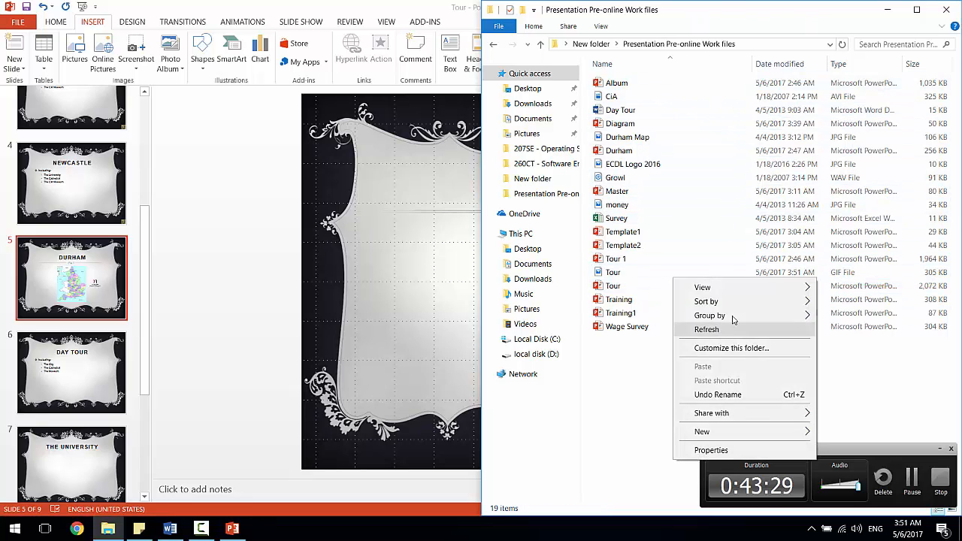
pyautogui.moveTo(747, 288)
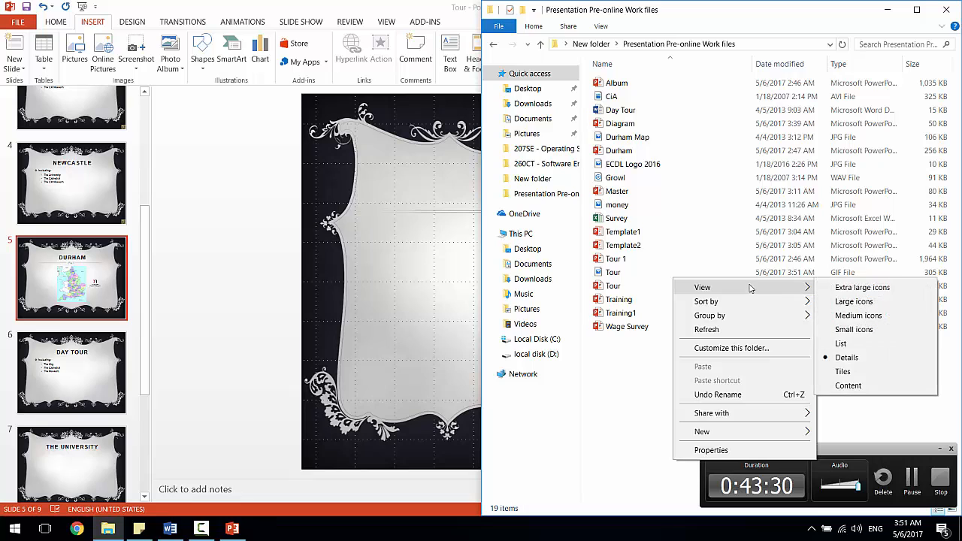
pyautogui.click(857, 302)
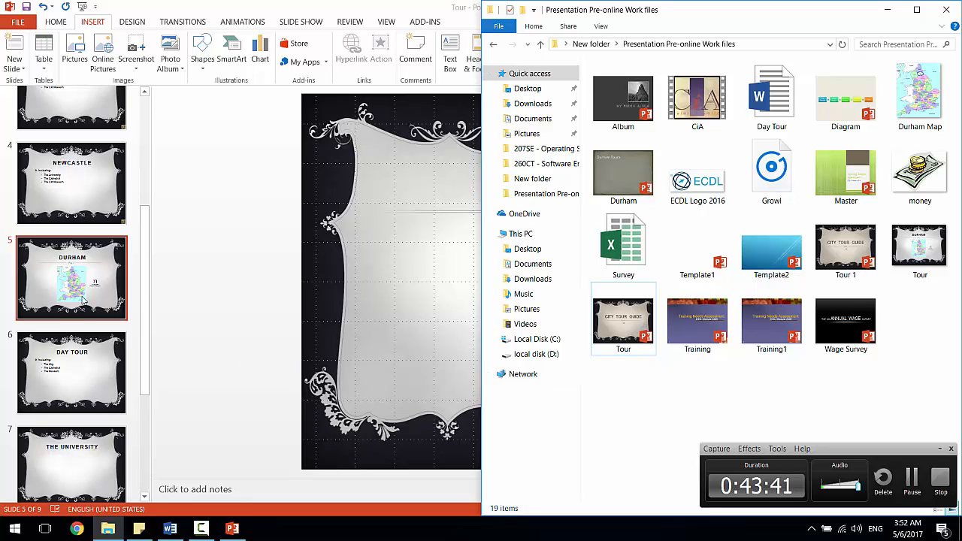
pyautogui.click(919, 233)
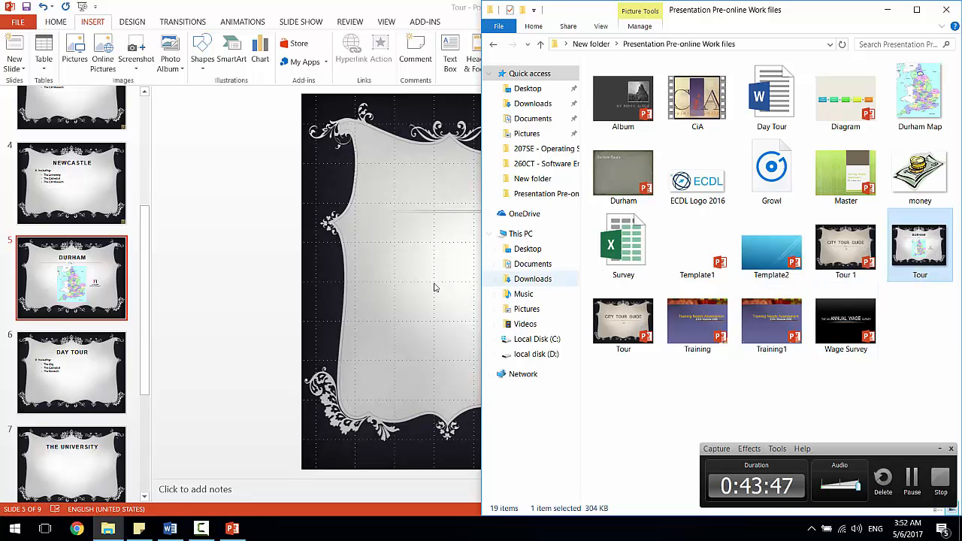
pyautogui.click(273, 295)
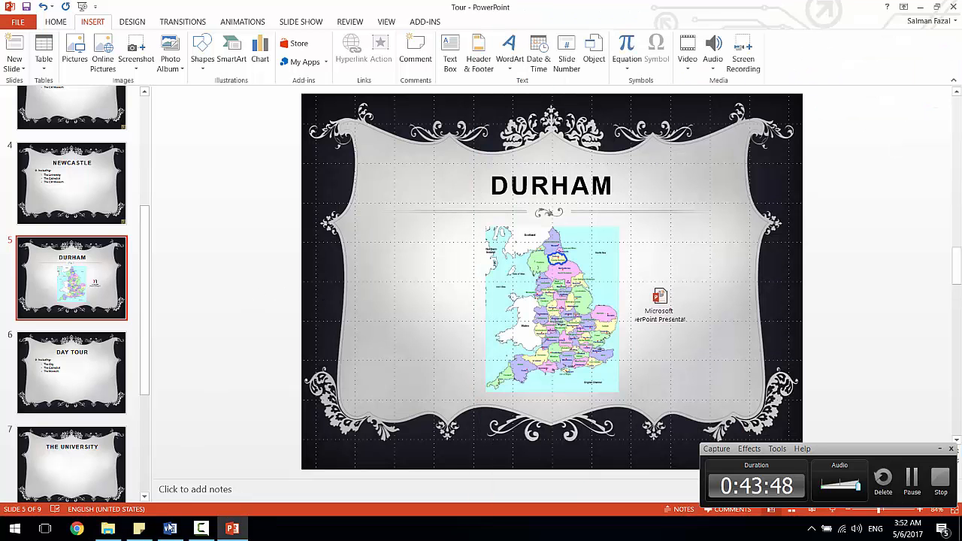
# - Check the required file name in Q21's instruction C in Word, then rename the Tour GIF image in File Explorer as Slide5
pyautogui.click(109, 530)
pyautogui.click(170, 529)
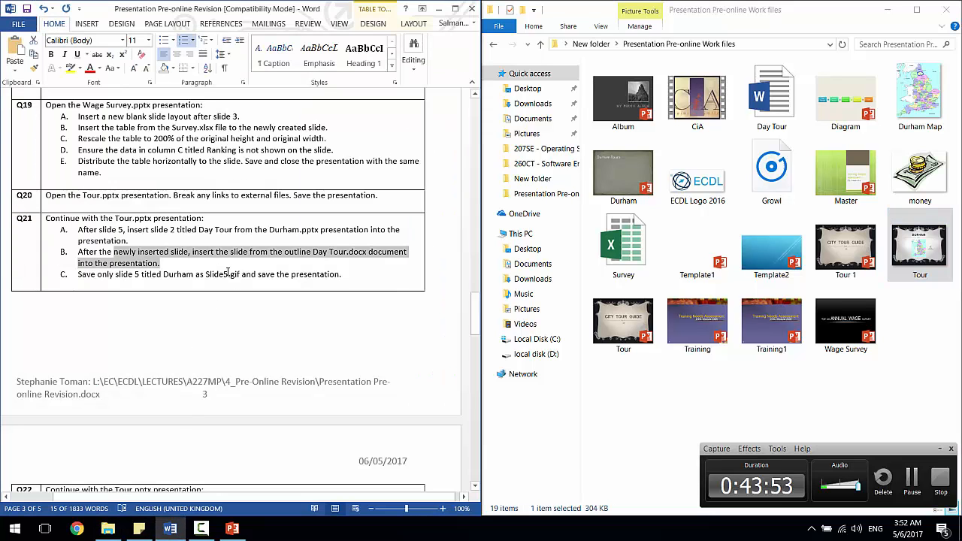
pyautogui.moveTo(228, 274); pyautogui.dragTo(208, 273)
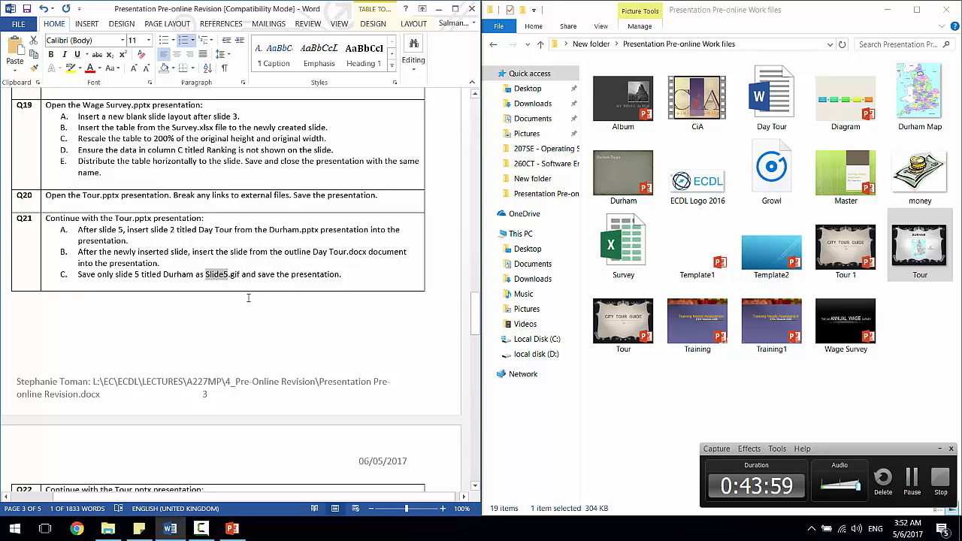
pyautogui.click(223, 276)
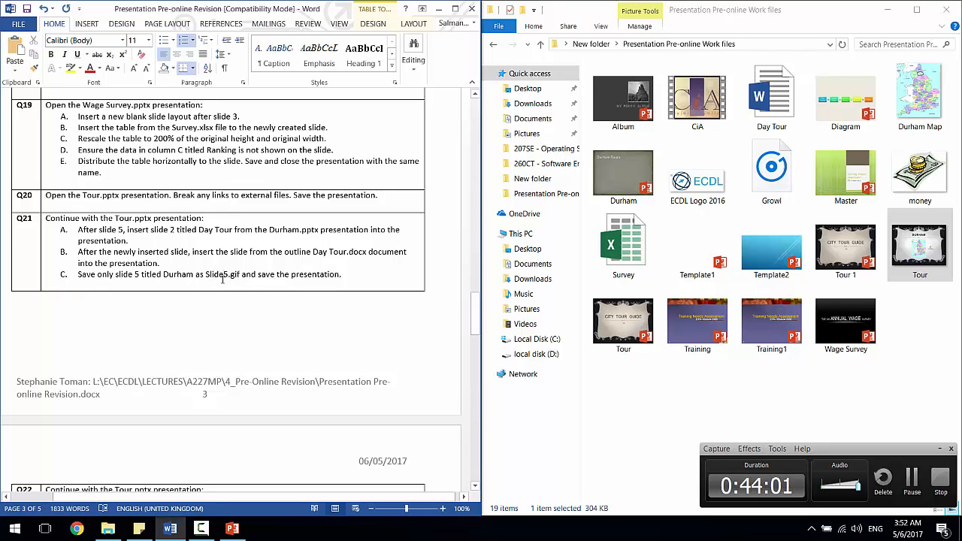
pyautogui.click(923, 276)
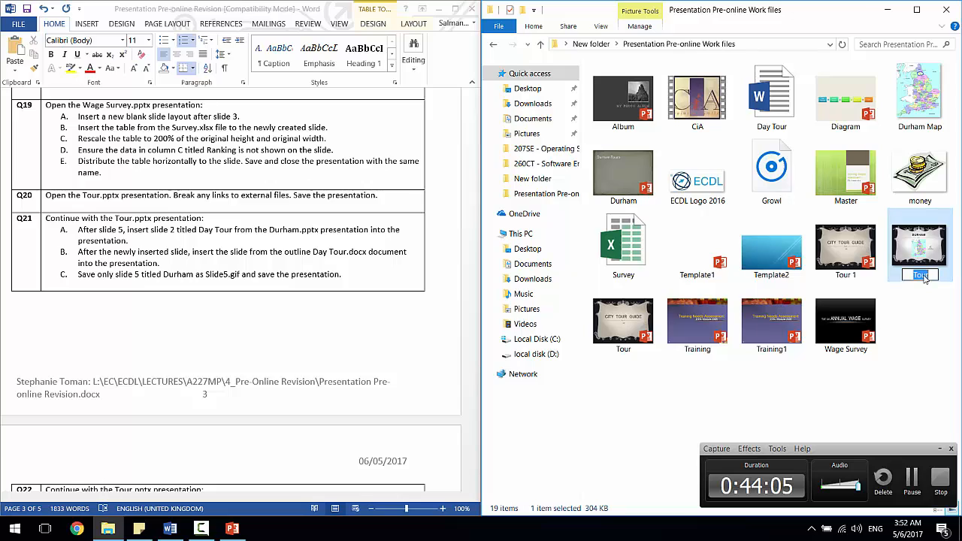
pyautogui.write('Slide5')
pyautogui.press('Return')
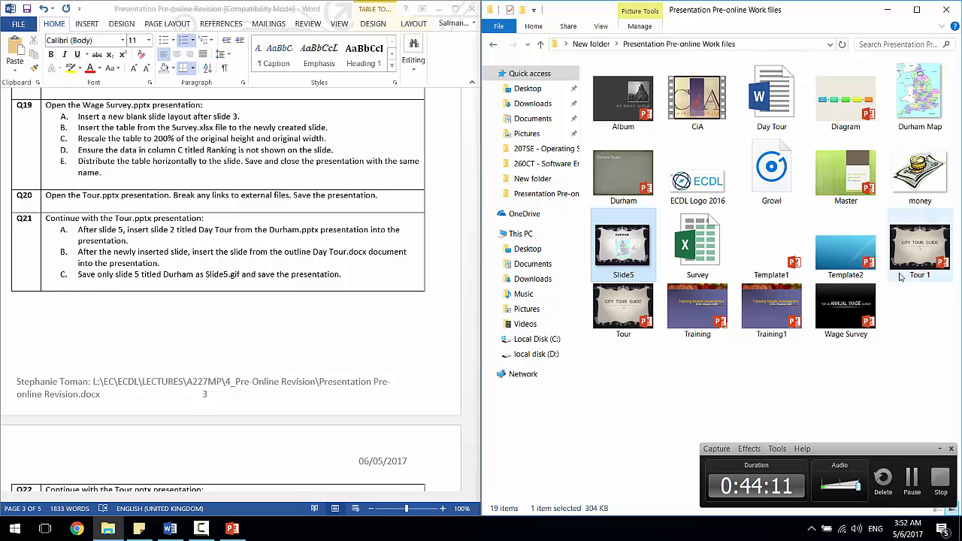
# - Review Q22 in the Word revision paper, highlight the custom show name Introduction in instruction A, then switch back to PowerPoint
pyautogui.click(228, 270)
pyautogui.scroll(-5, 228, 270)
pyautogui.scroll(-5, 228, 270)
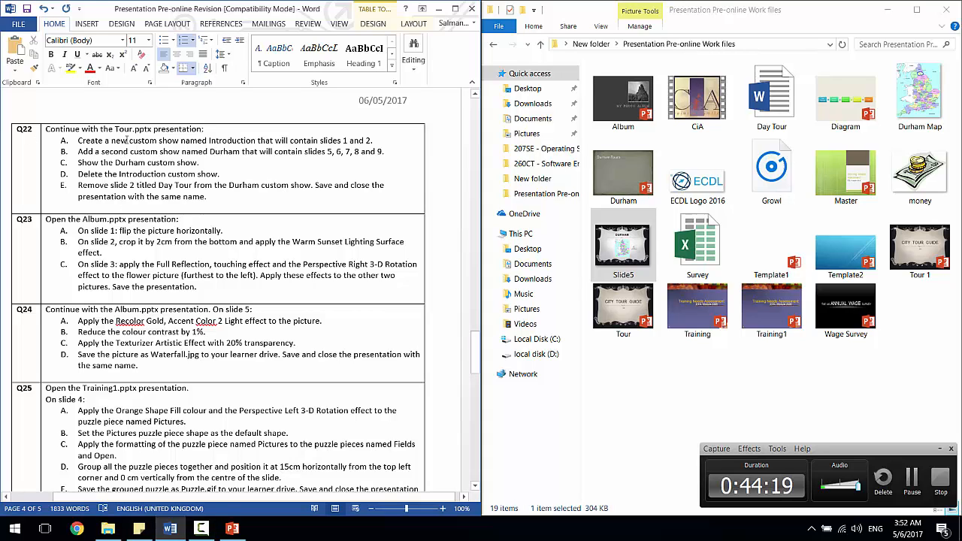
pyautogui.doubleClick(228, 141)
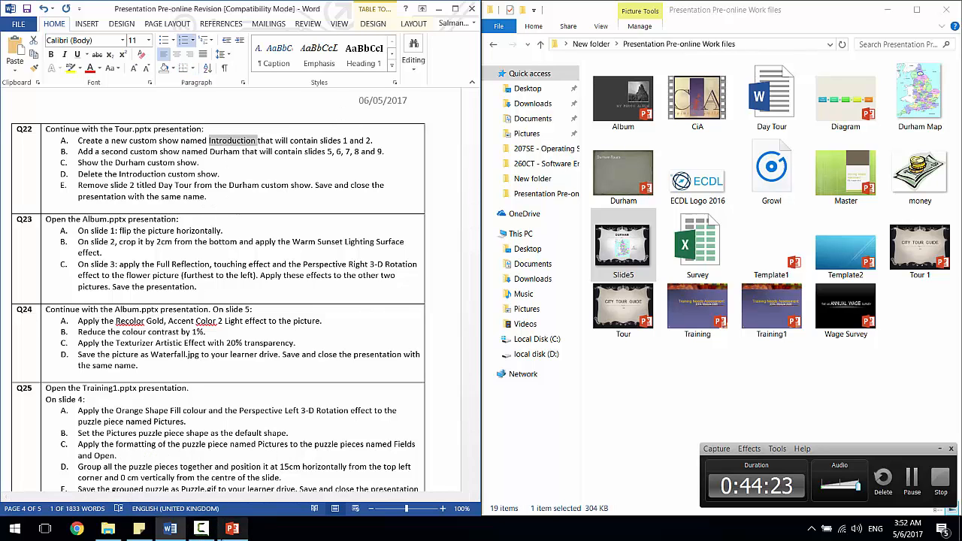
pyautogui.click(231, 528)
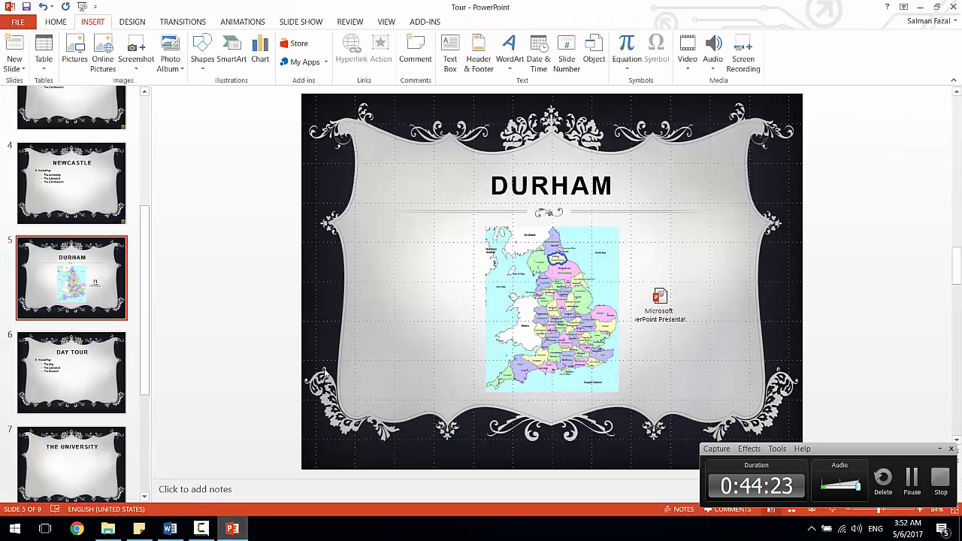
# - Create a custom slide show named Introduction containing slides 1 and 2, City Tour Guide and History Tours
pyautogui.click(301, 22)
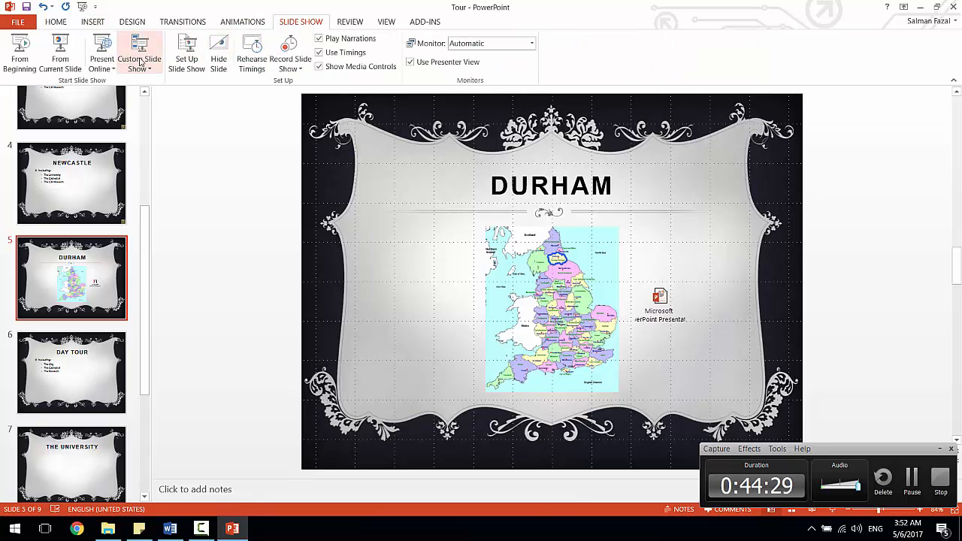
pyautogui.click(140, 63)
pyautogui.click(150, 79)
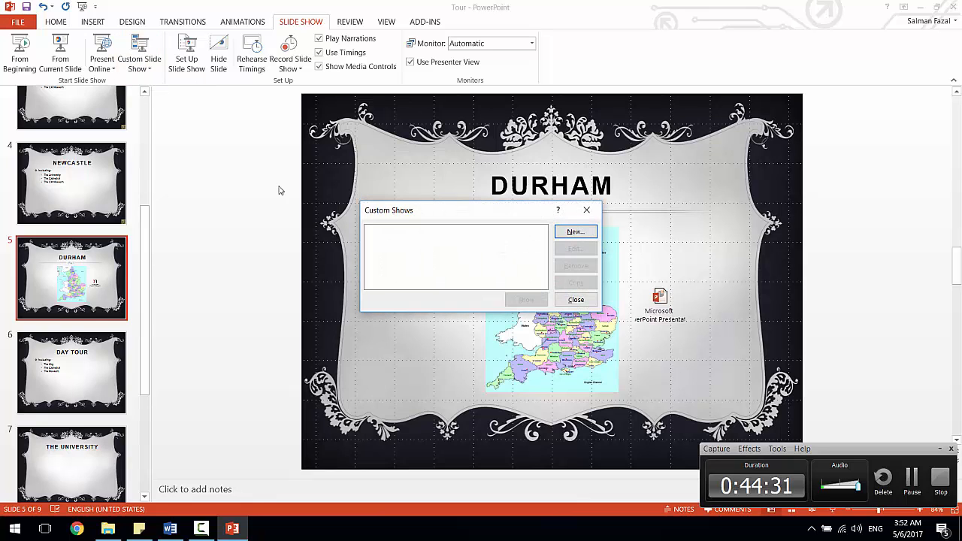
pyautogui.click(575, 231)
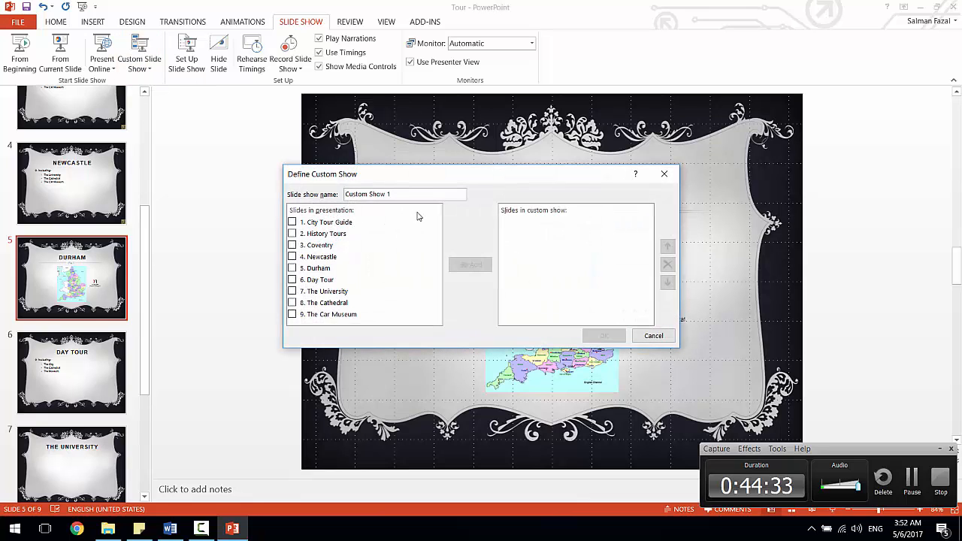
pyautogui.write('Introduction')
pyautogui.click(170, 529)
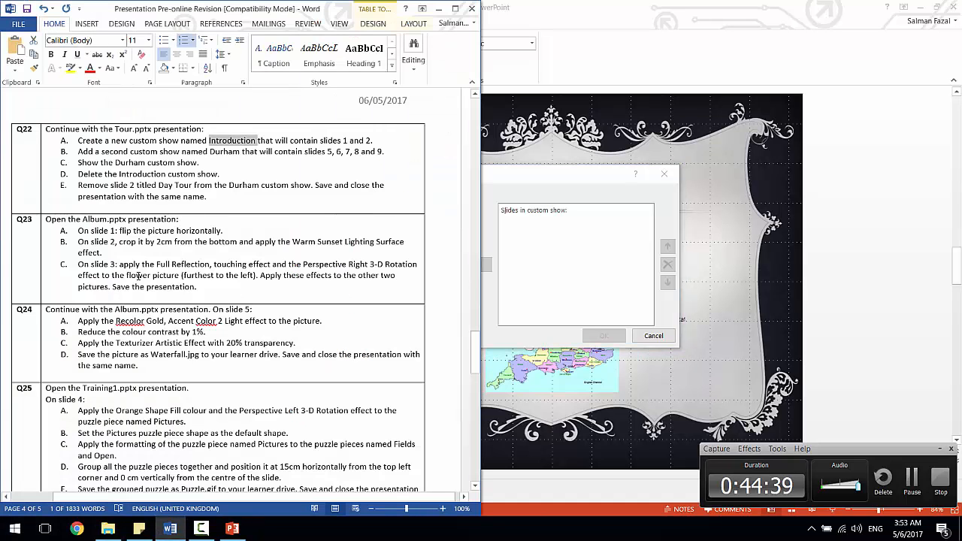
pyautogui.click(496, 171)
pyautogui.click(292, 225)
pyautogui.click(292, 234)
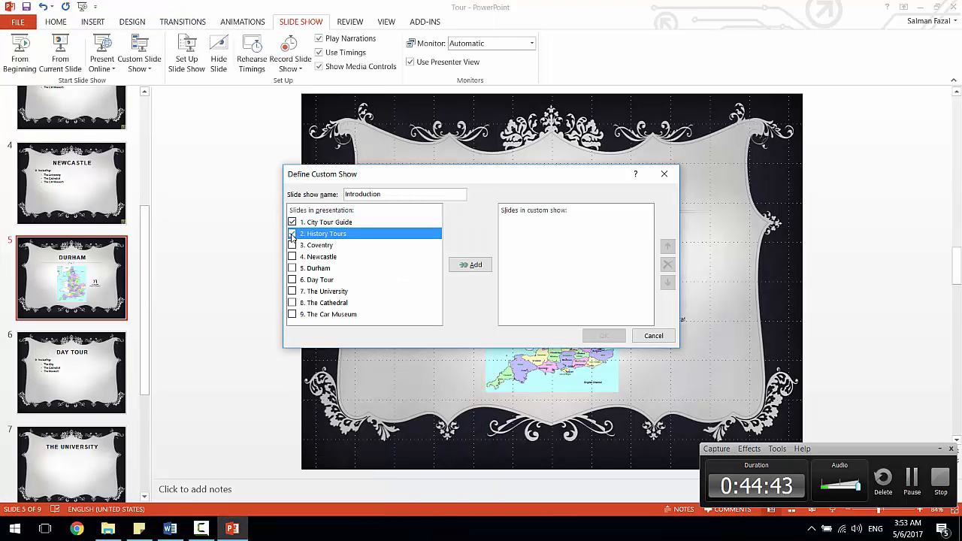
pyautogui.click(470, 264)
pyautogui.click(603, 337)
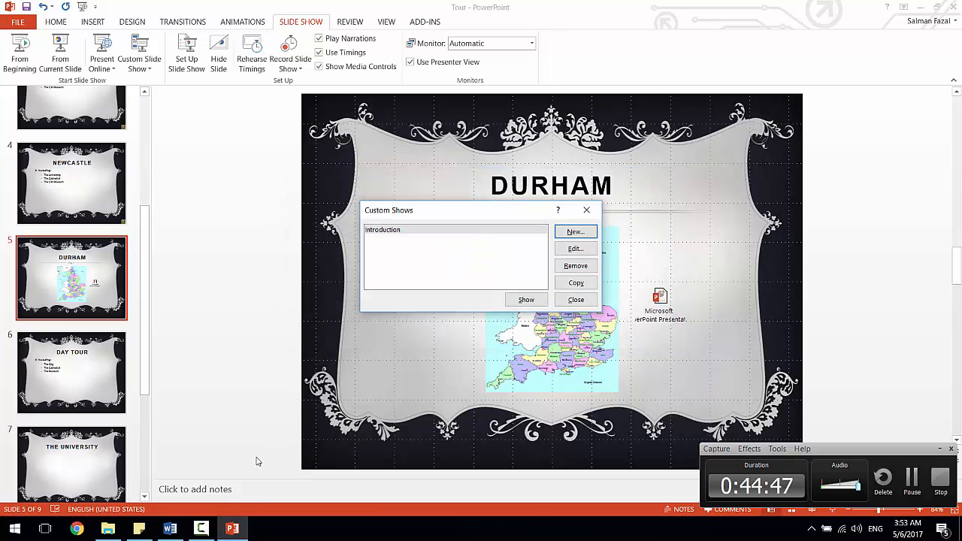
# - Review Q22's instruction B in the Word revision paper, highlighting "custom show named", then return to PowerPoint's Custom Shows dialog
pyautogui.click(170, 529)
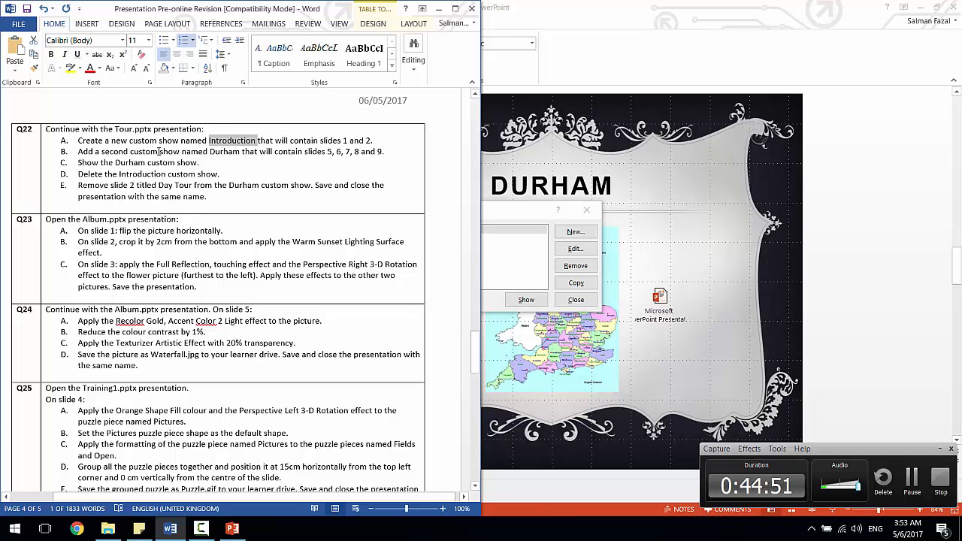
pyautogui.moveTo(158, 152); pyautogui.dragTo(209, 155)
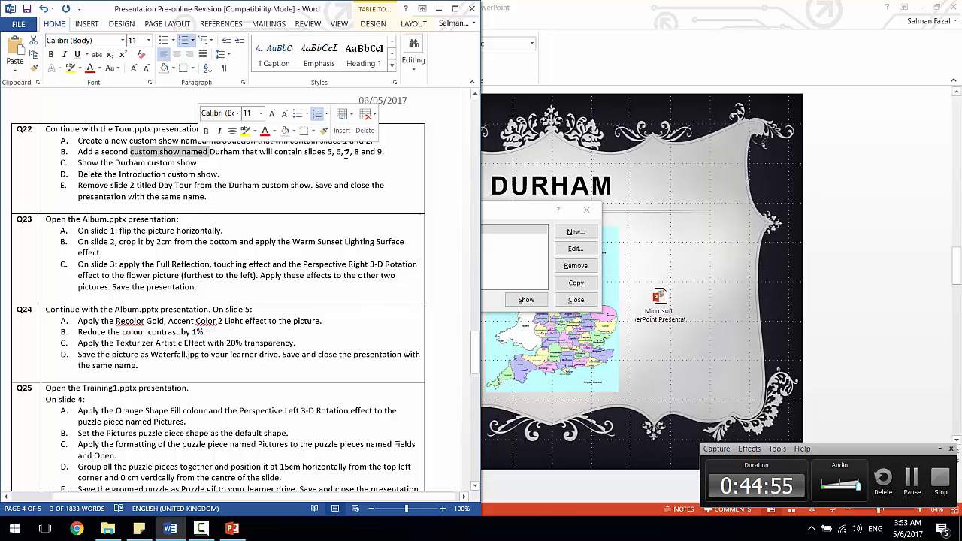
pyautogui.click(535, 220)
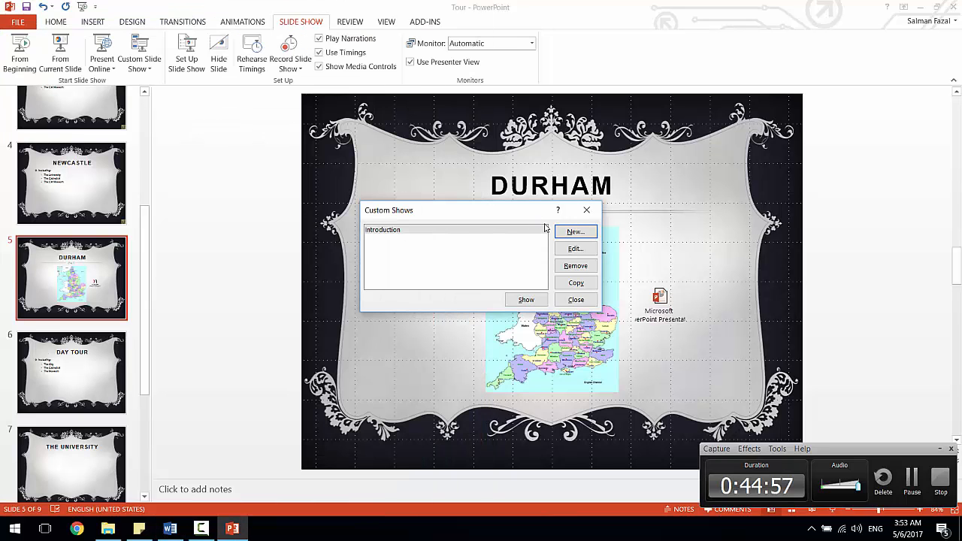
# - Create a second custom show named Durham containing slides 5, 6, 7, 8 and 9
pyautogui.click(574, 231)
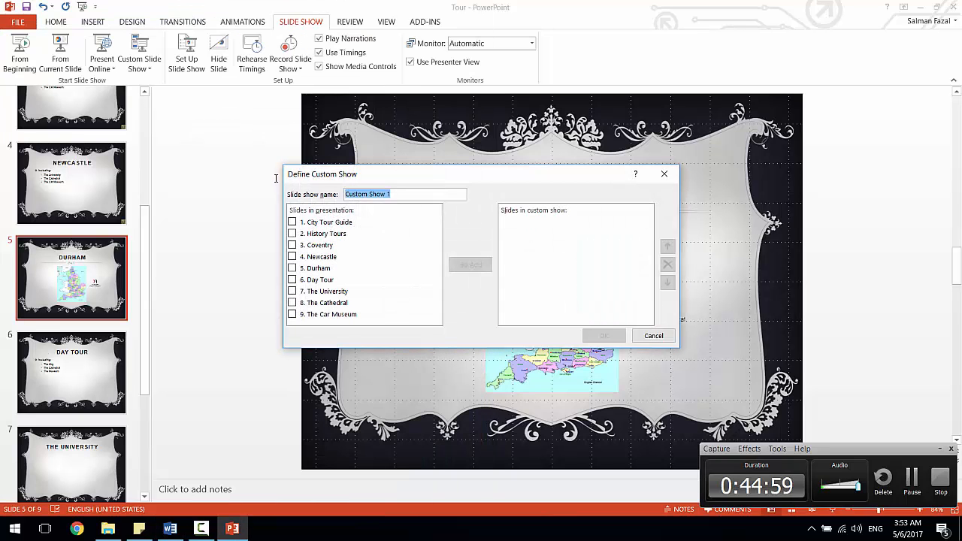
pyautogui.write('Durham')
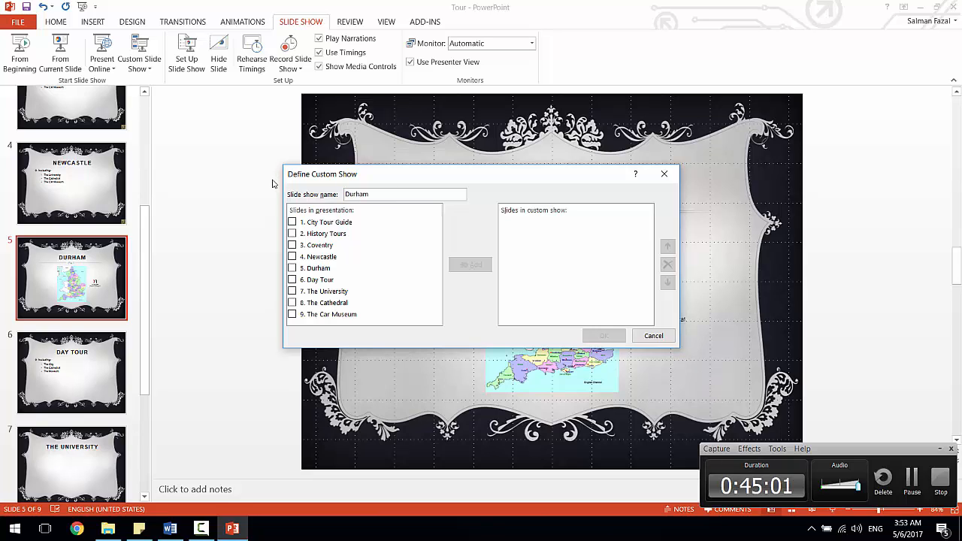
pyautogui.click(292, 268)
pyautogui.click(292, 259)
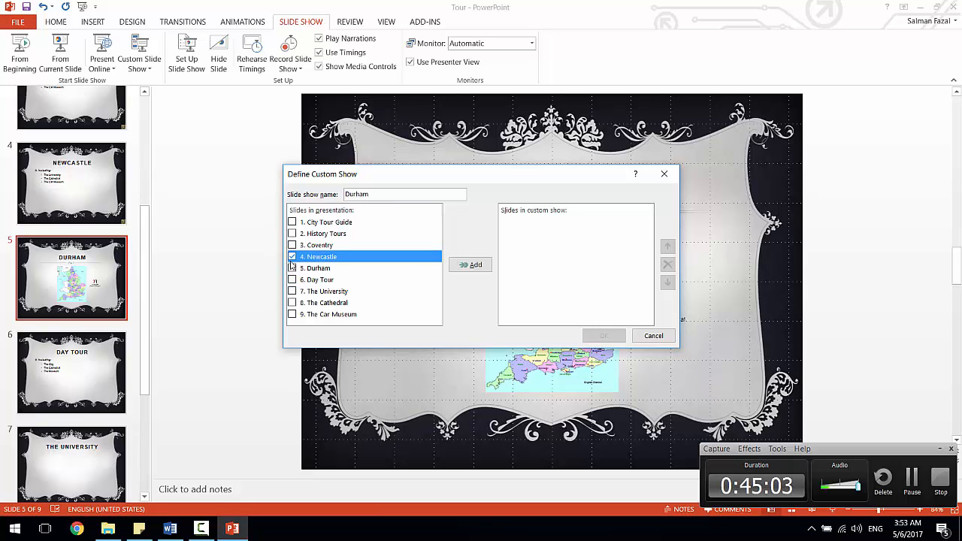
pyautogui.click(292, 258)
pyautogui.click(292, 269)
pyautogui.click(294, 282)
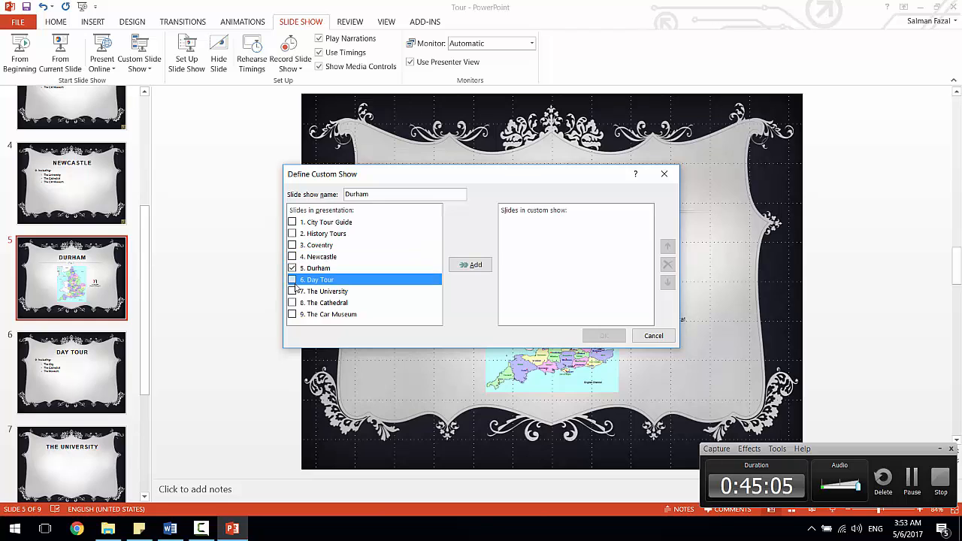
pyautogui.click(292, 292)
pyautogui.click(292, 303)
pyautogui.click(291, 314)
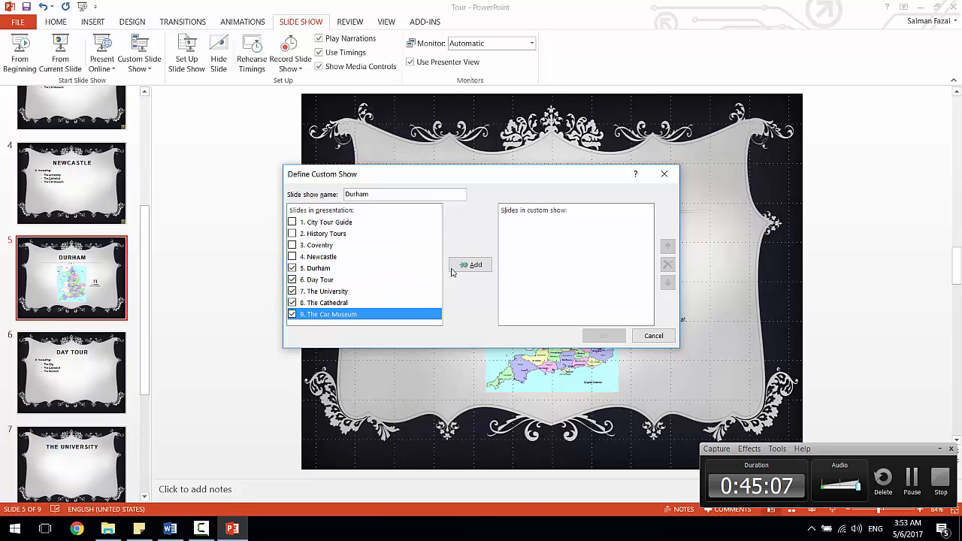
pyautogui.click(471, 264)
pyautogui.click(604, 335)
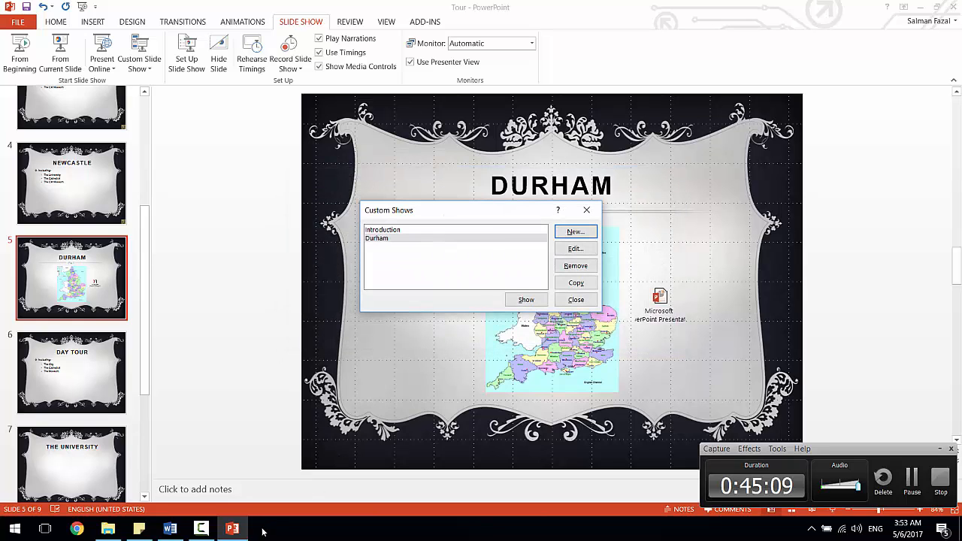
# - Check the next Q22 instruction in Word, then show the Durham custom show in PowerPoint and advance through it to the end
pyautogui.click(172, 529)
pyautogui.click(494, 228)
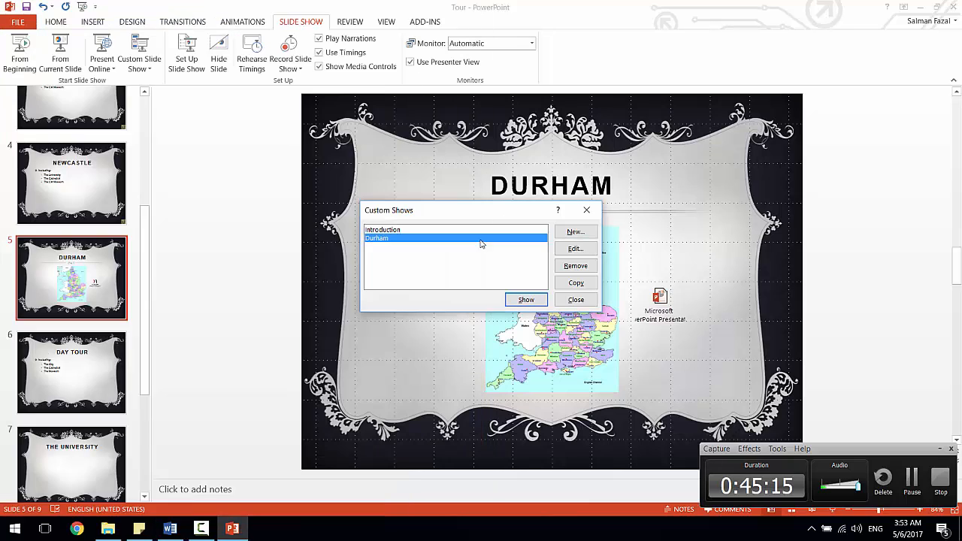
pyautogui.click(530, 302)
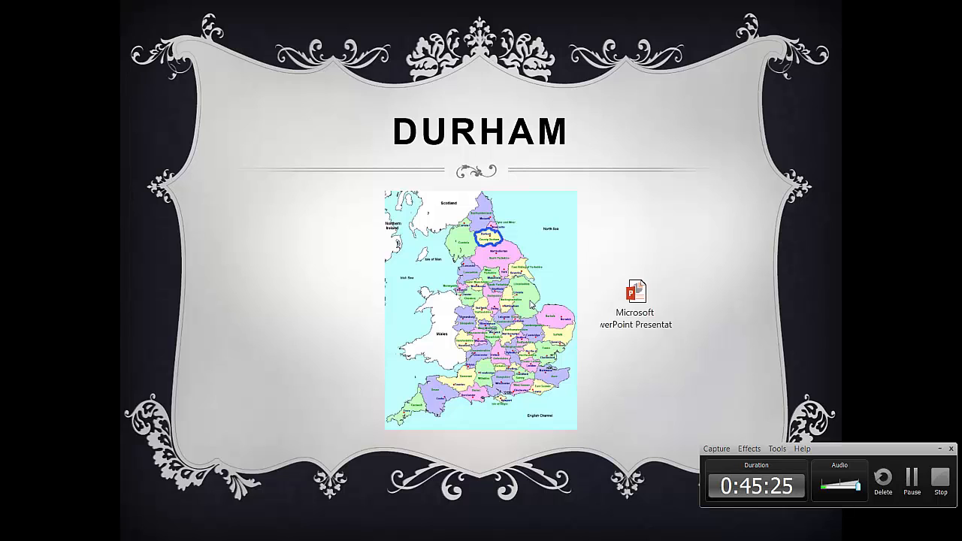
pyautogui.click(530, 304)
pyautogui.click(531, 304)
pyautogui.click(530, 304)
pyautogui.click(531, 303)
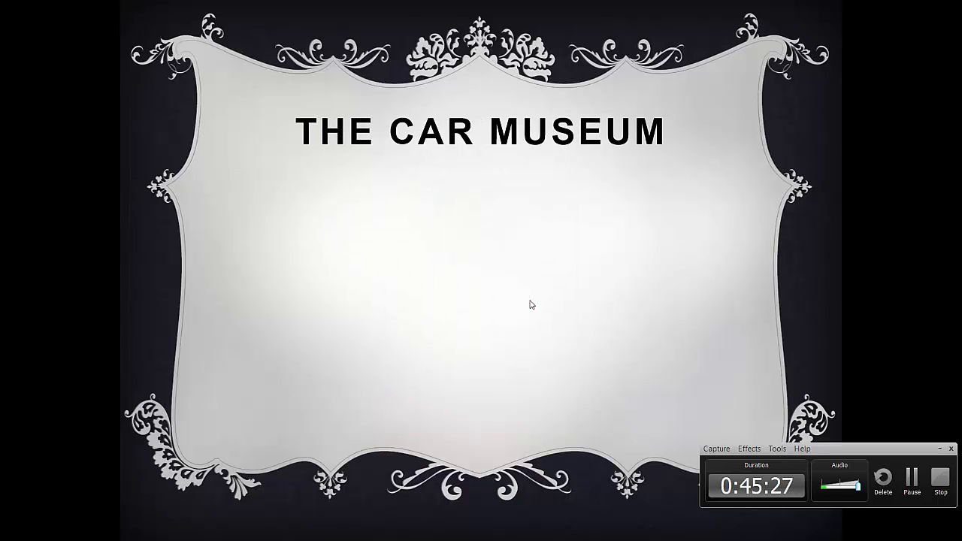
pyautogui.click(531, 304)
pyautogui.click(530, 303)
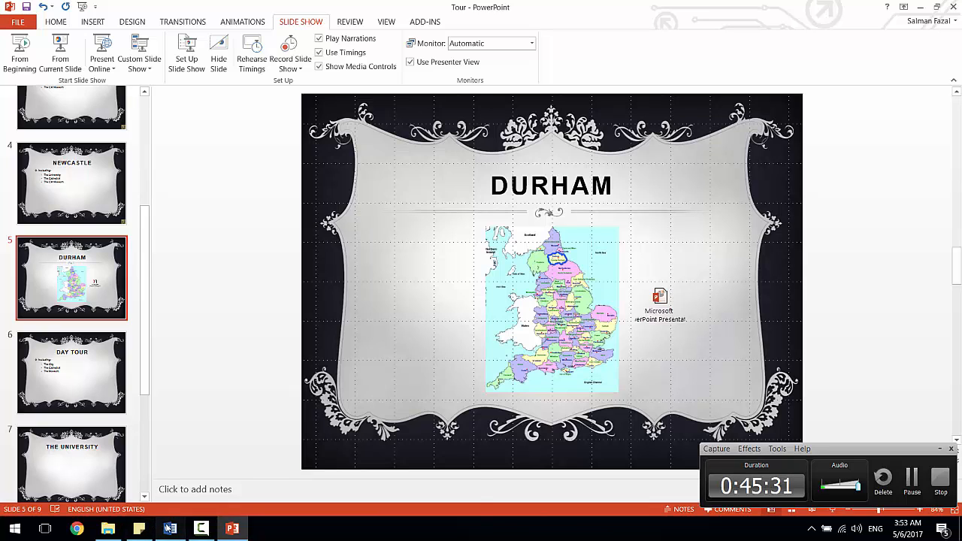
# - Highlight Q22's instruction D about deleting the Introduction custom show in Word, then switch back to PowerPoint
pyautogui.click(169, 528)
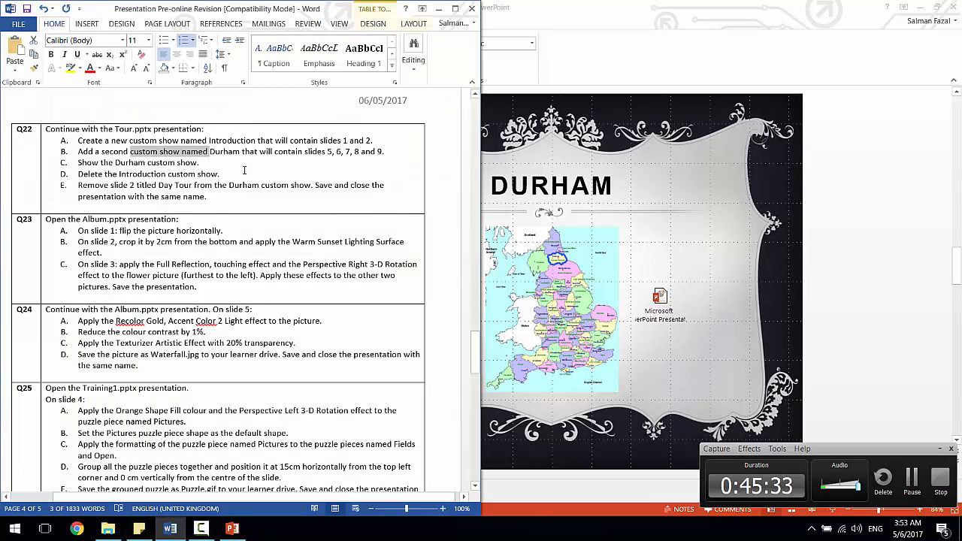
pyautogui.moveTo(219, 174); pyautogui.dragTo(103, 173)
pyautogui.hotkey('alt', 'Tab')
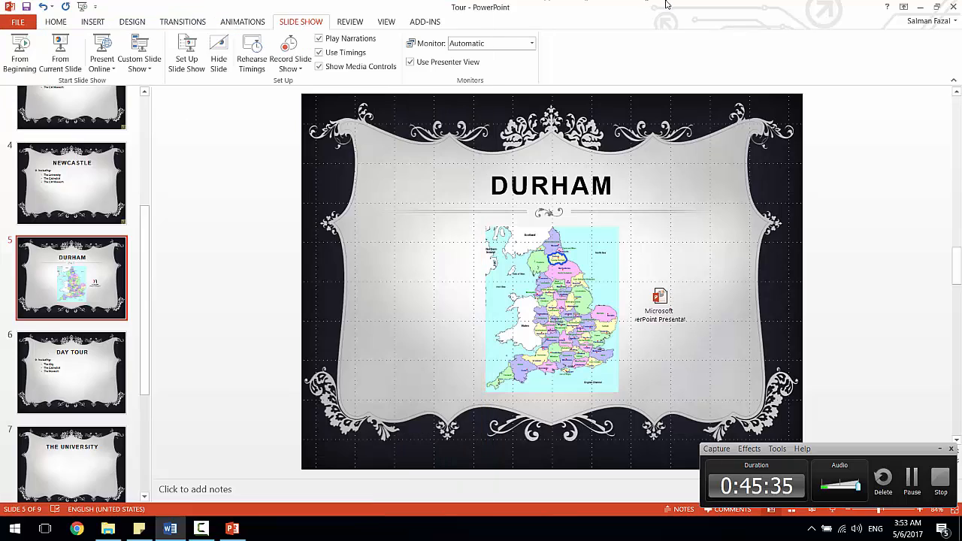
# - Delete the Introduction custom show from the Tour presentation
pyautogui.click(150, 68)
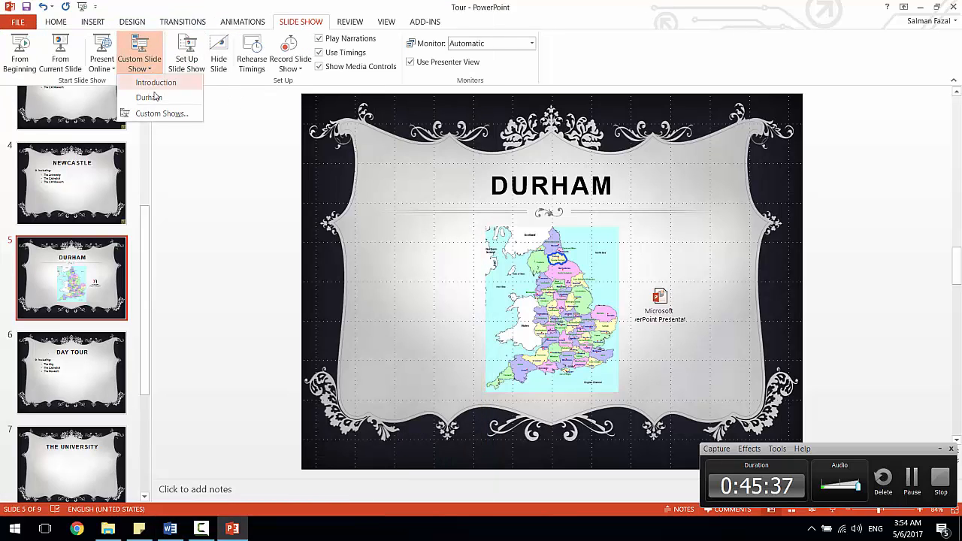
pyautogui.click(155, 112)
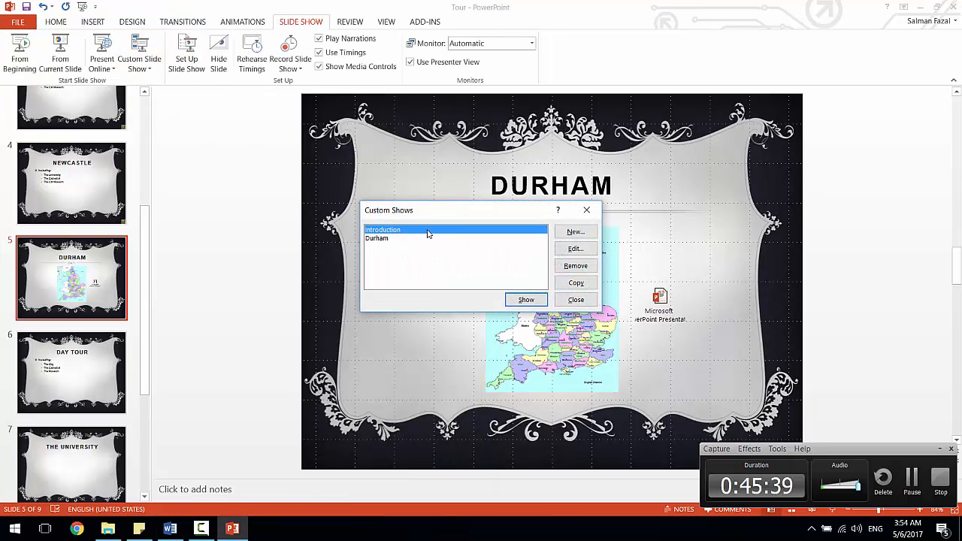
pyautogui.click(575, 265)
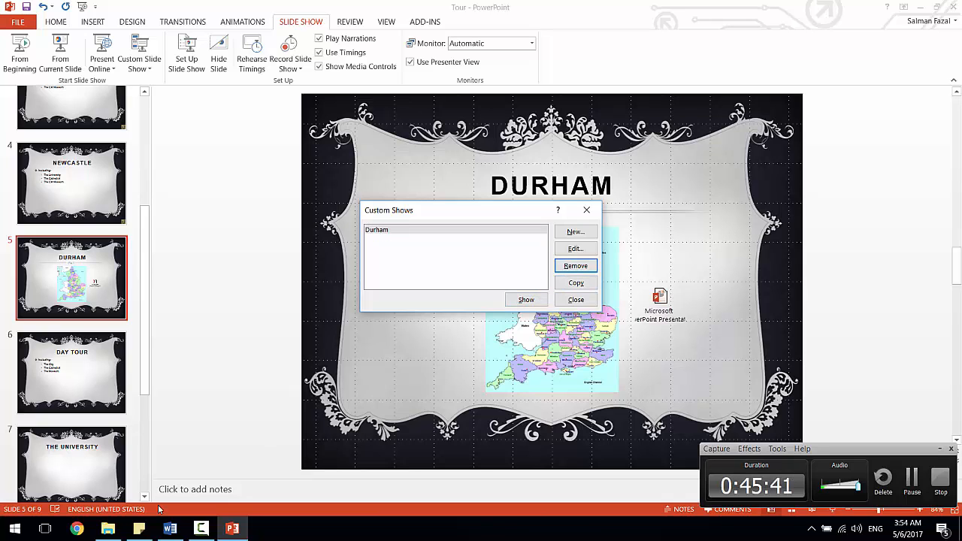
# - Check Q22's instruction E in Word and remove the Day Tour slide from the Durham custom show in PowerPoint
pyautogui.click(171, 528)
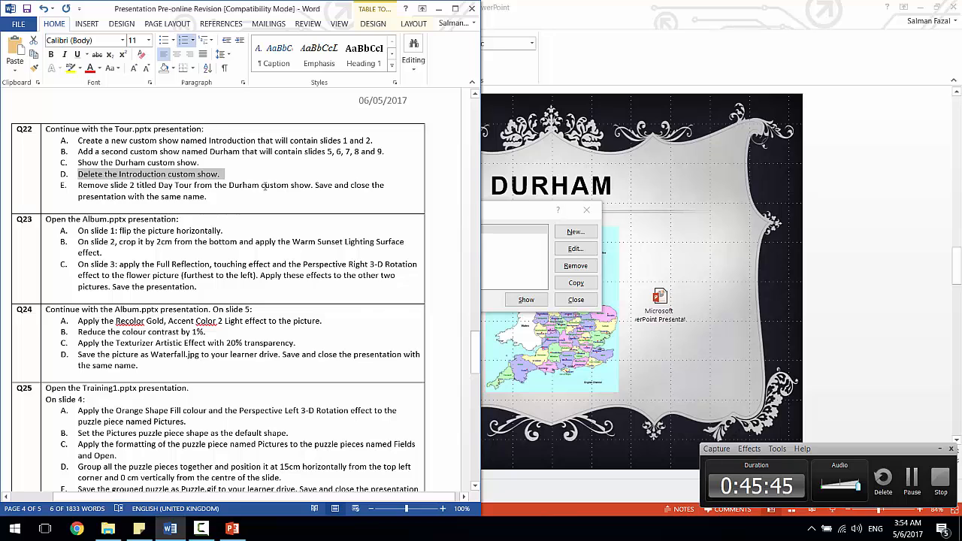
pyautogui.click(520, 230)
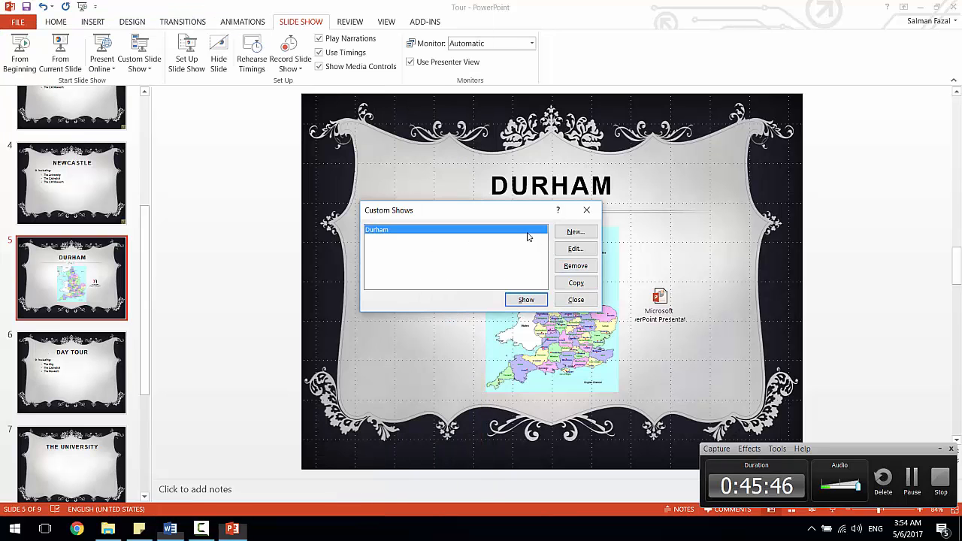
pyautogui.click(597, 249)
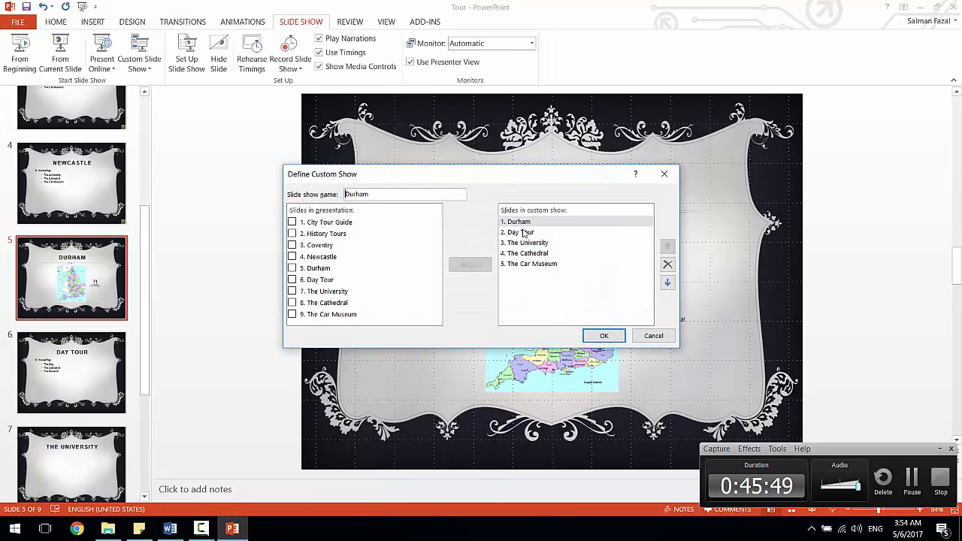
pyautogui.click(524, 232)
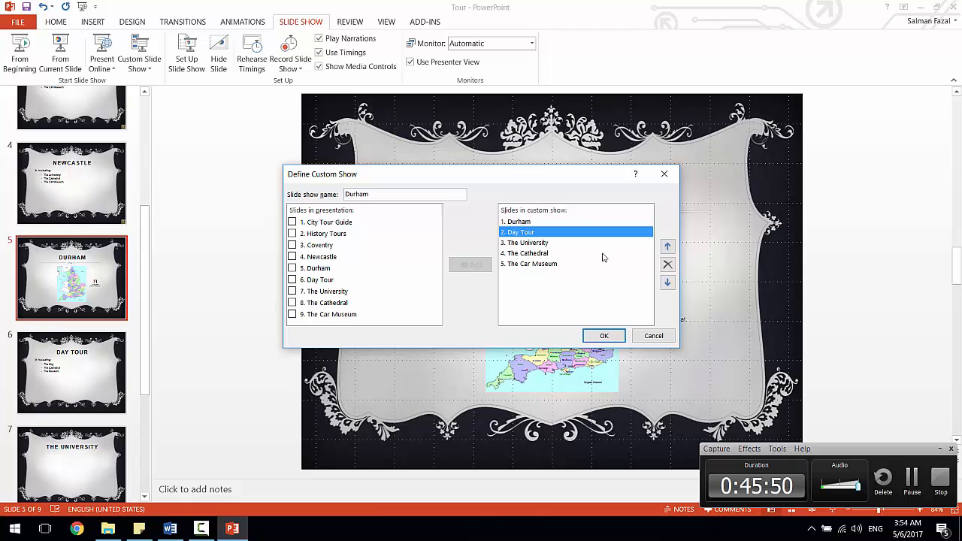
pyautogui.click(666, 265)
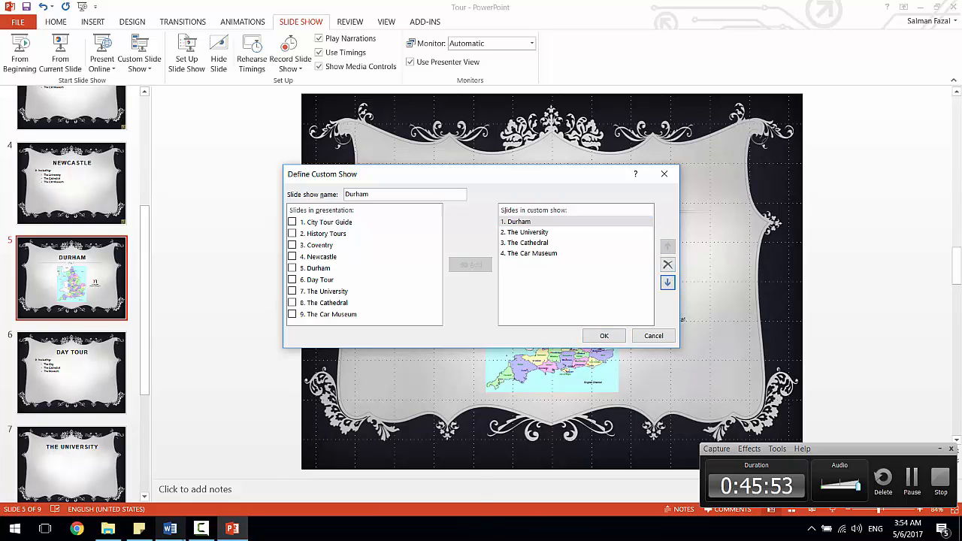
pyautogui.click(183, 535)
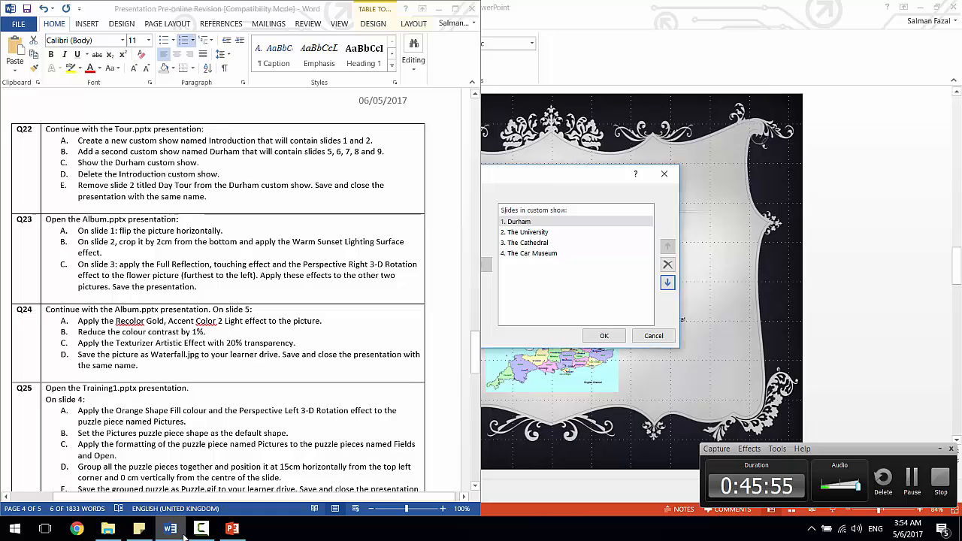
pyautogui.click(170, 529)
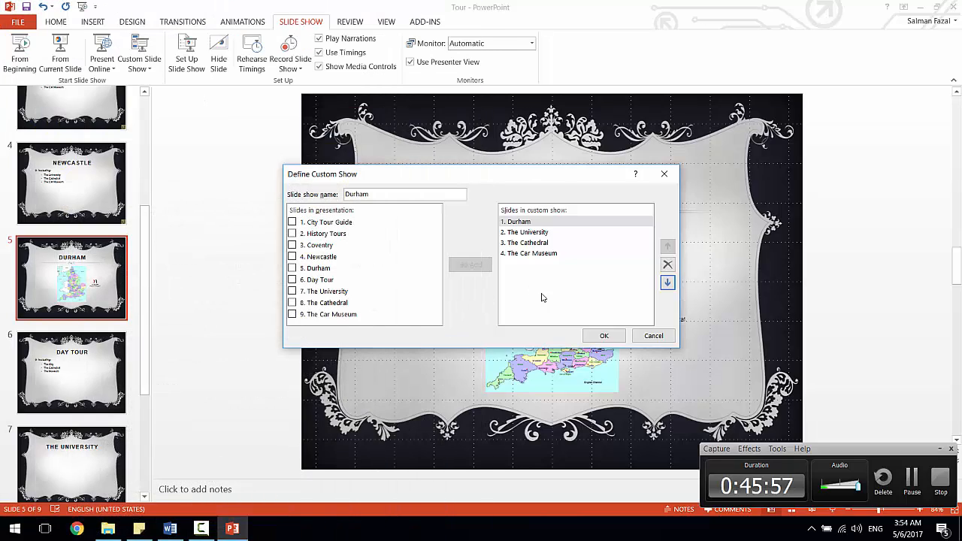
# - Move The Cathedral to first place in the Durham show's slide order and back to third place
pyautogui.click(529, 243)
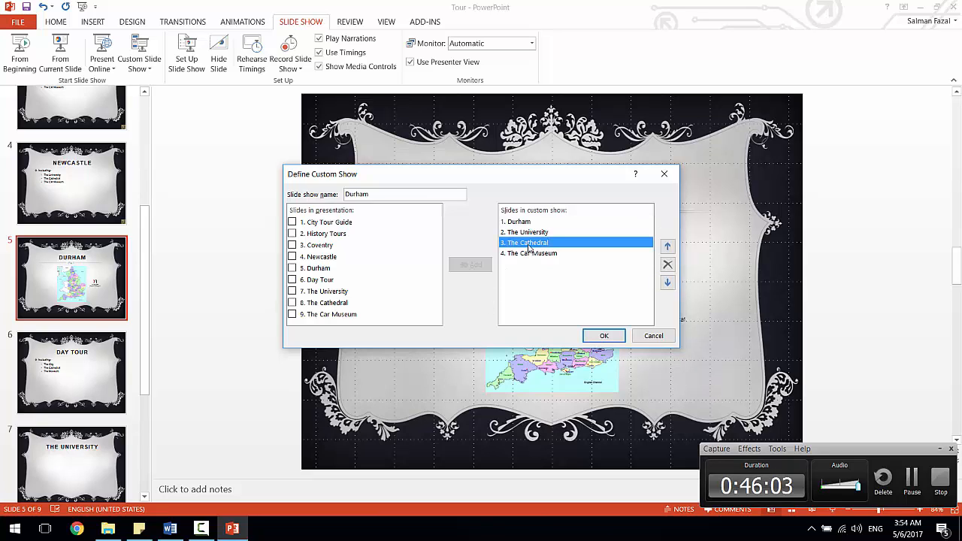
pyautogui.click(668, 246)
pyautogui.click(668, 246)
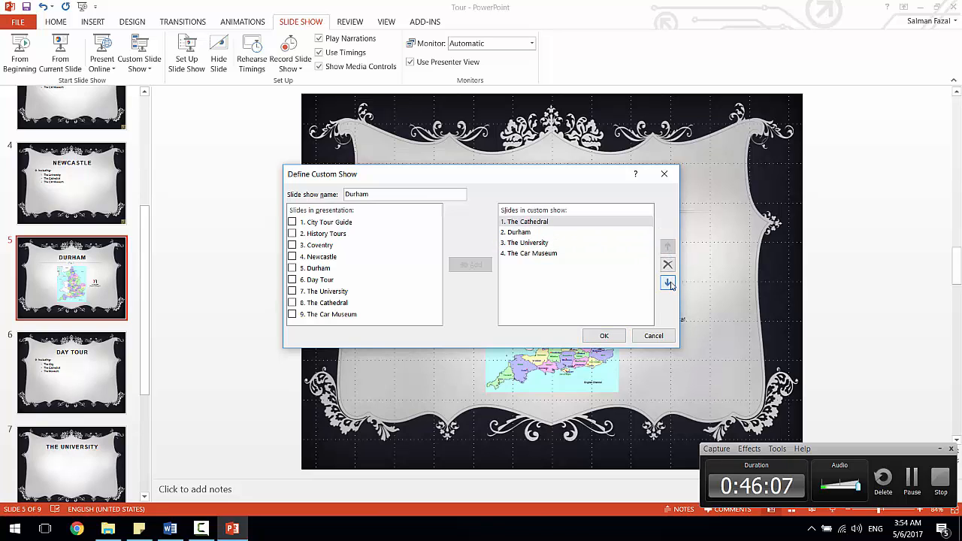
pyautogui.click(668, 282)
pyautogui.click(667, 283)
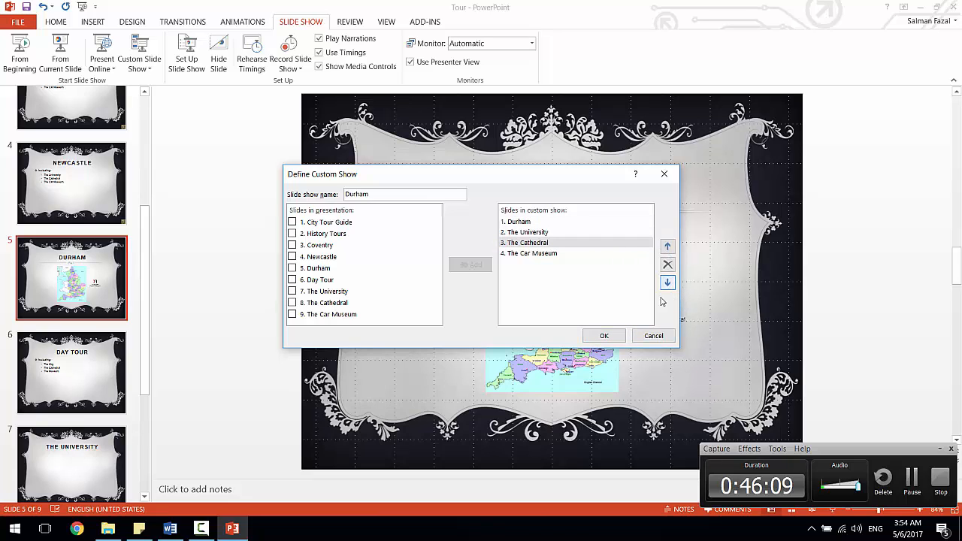
# - Apply the edited Durham custom show and close the Custom Shows dialog
pyautogui.click(604, 335)
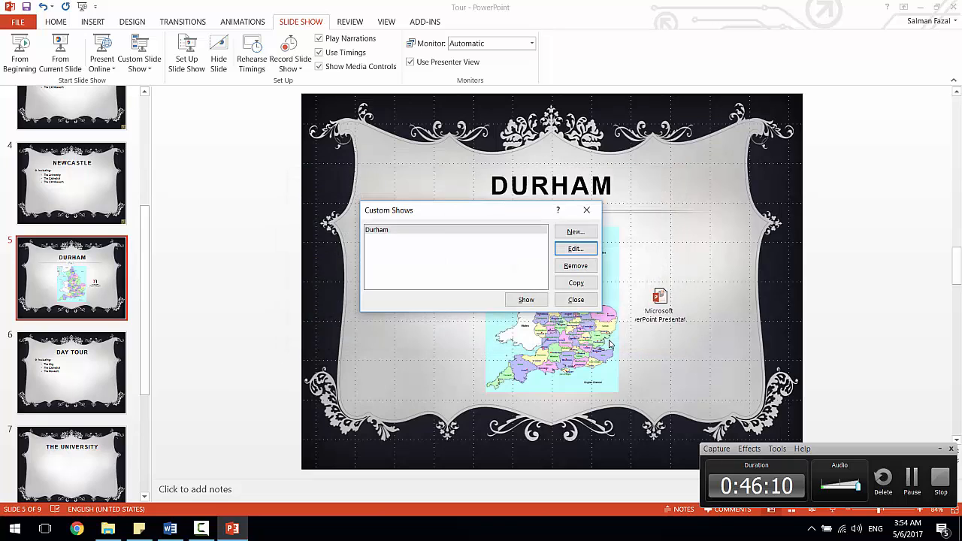
pyautogui.click(576, 299)
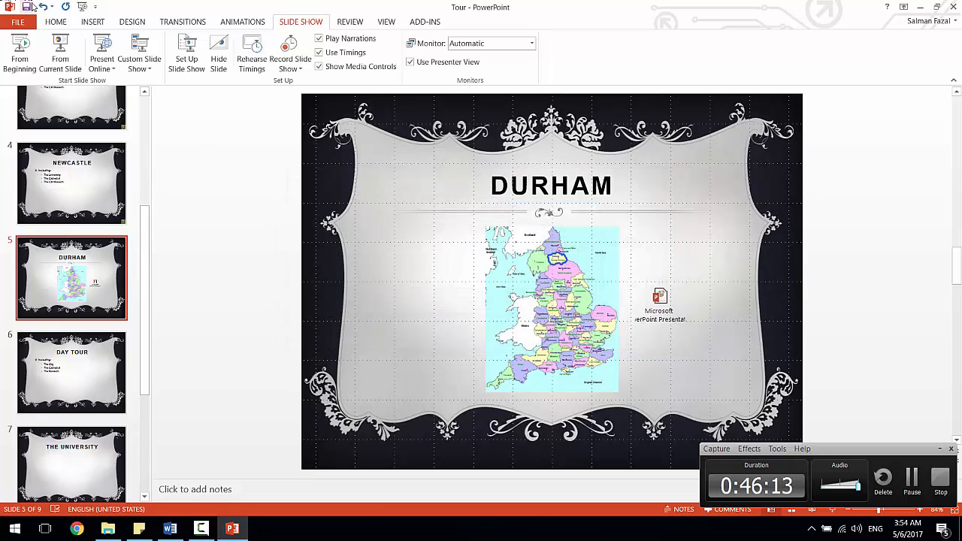
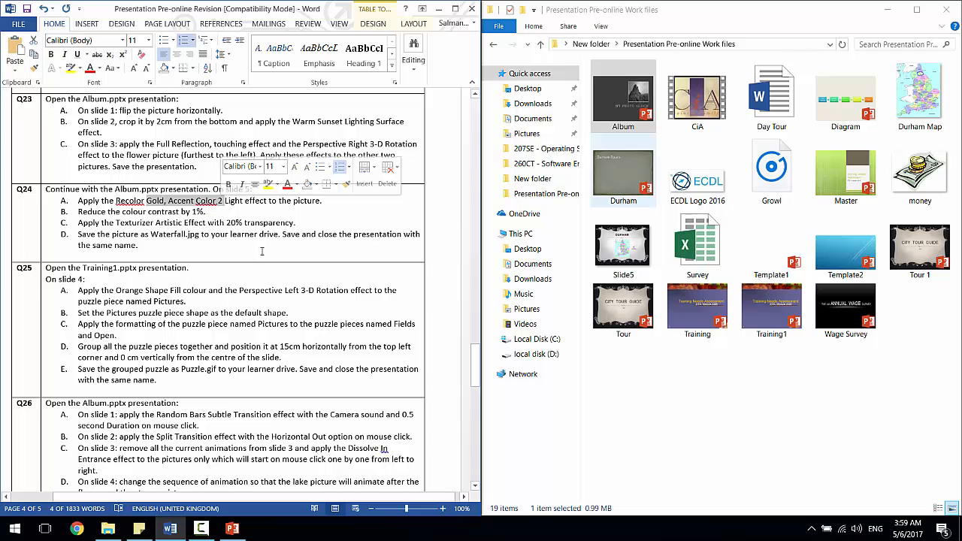
# - Switch to the Album presentation in PowerPoint and open the Picture Color settings for slide 5's waterfall picture
pyautogui.click(232, 528)
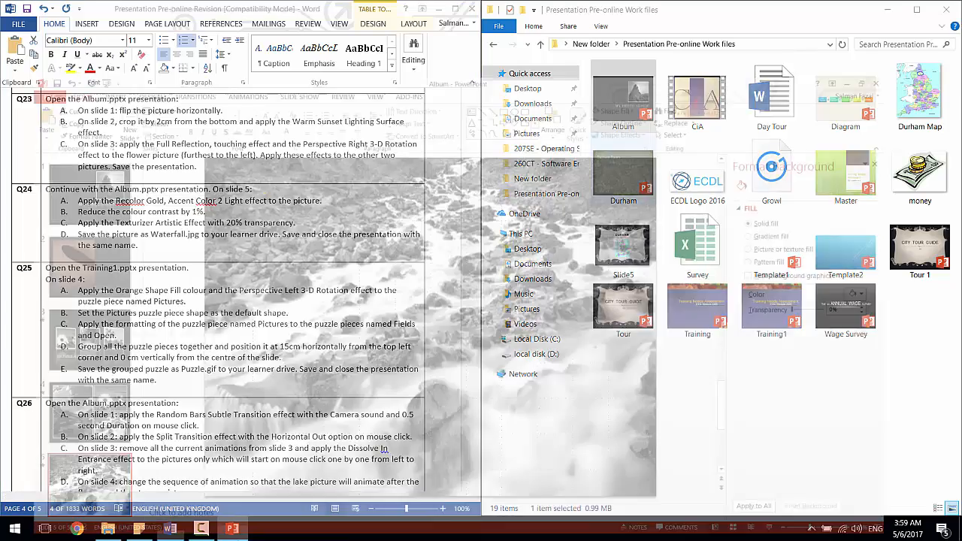
pyautogui.click(330, 267)
pyautogui.rightClick(330, 267)
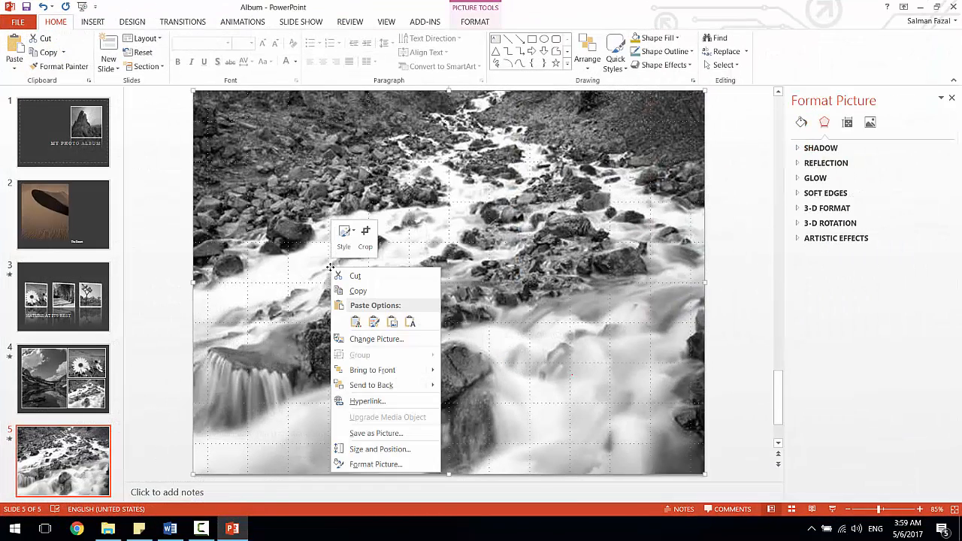
pyautogui.click(356, 469)
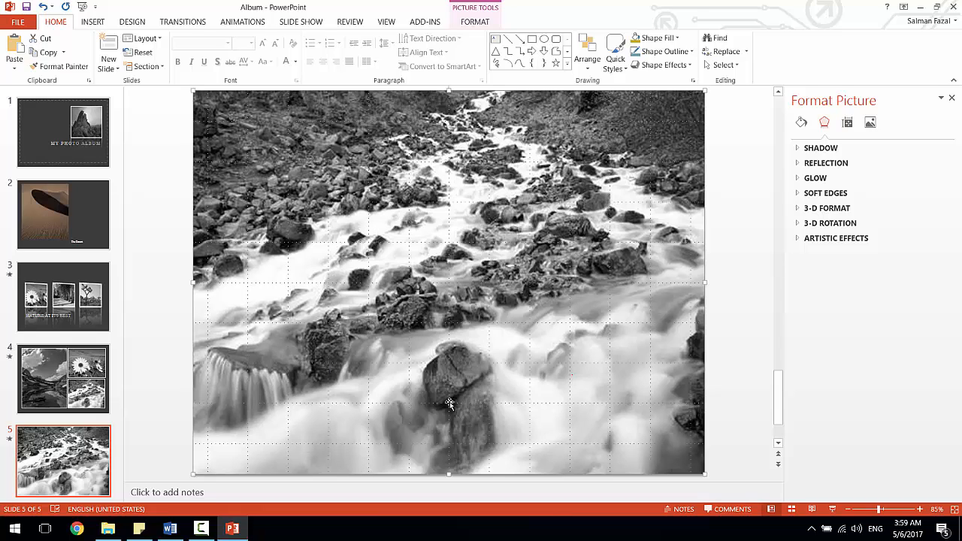
pyautogui.click(847, 122)
pyautogui.click(870, 123)
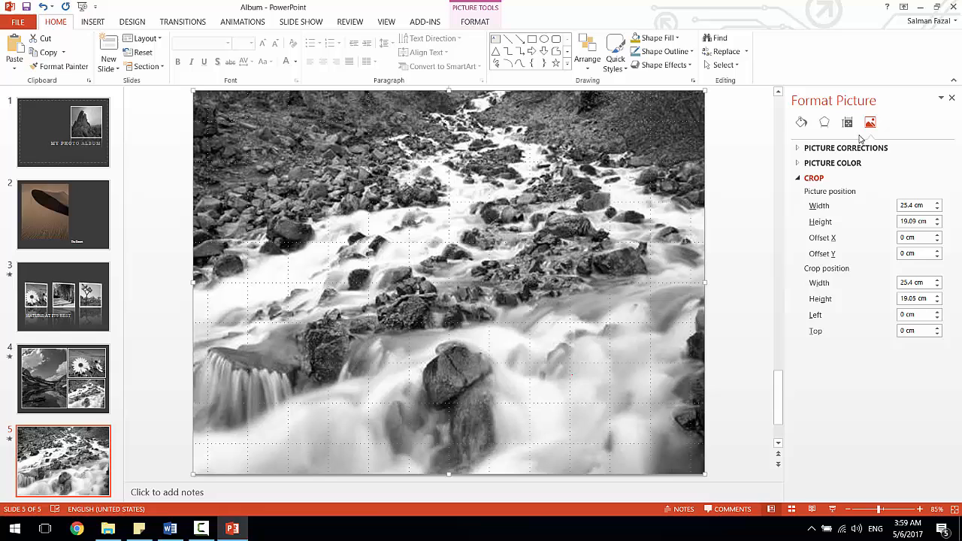
pyautogui.click(799, 179)
pyautogui.click(798, 165)
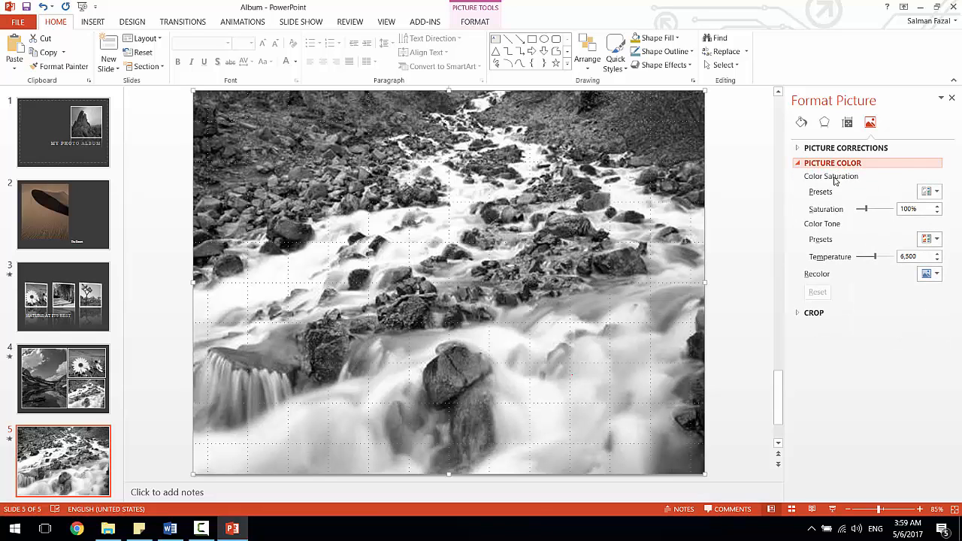
# - Check Q24's instruction A in Word and recolor slide 5's picture with Gold, Accent Color 2 Light in PowerPoint
pyautogui.click(924, 275)
pyautogui.click(920, 282)
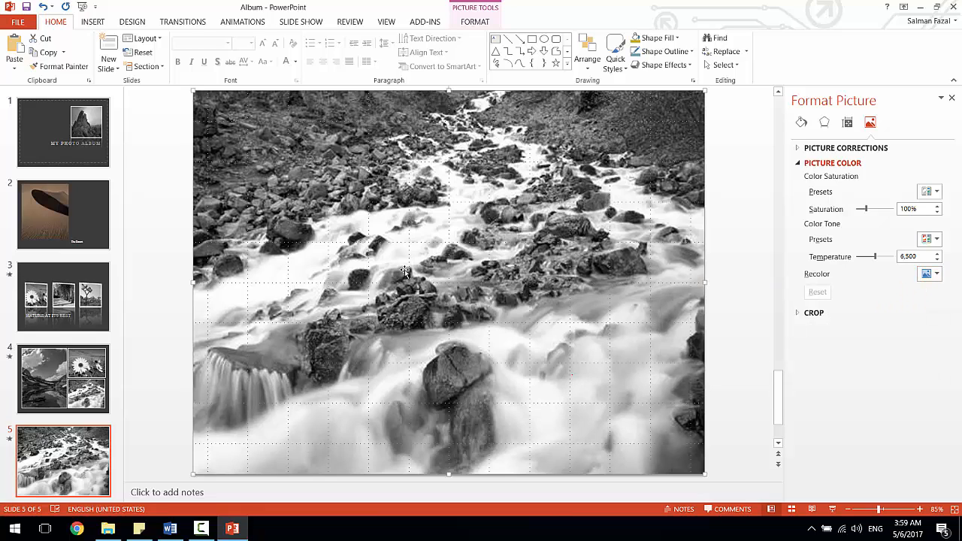
pyautogui.rightClick(325, 291)
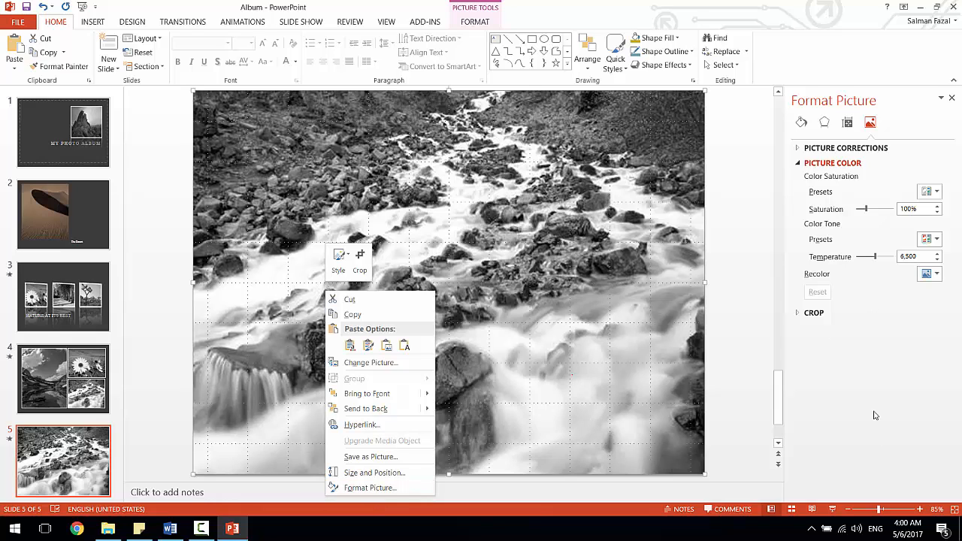
pyautogui.click(932, 277)
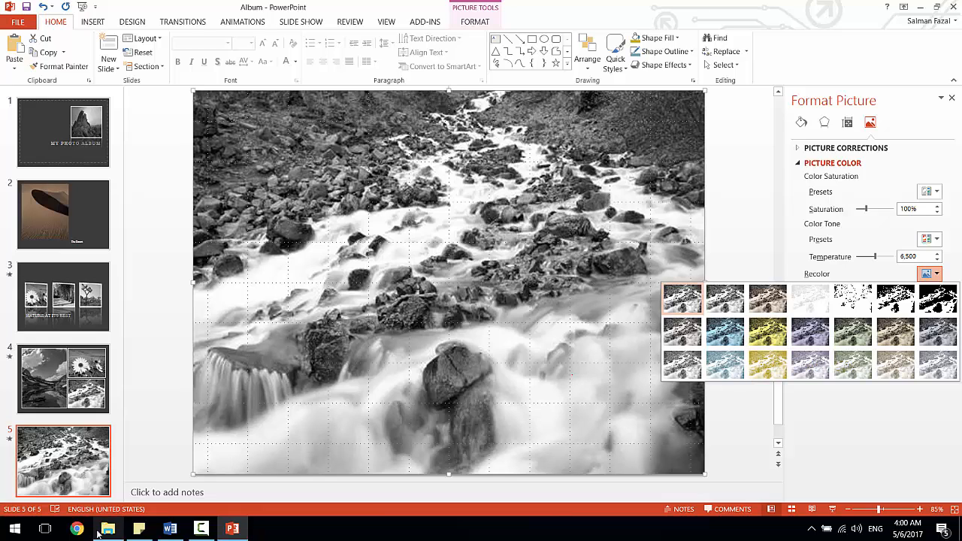
pyautogui.click(170, 528)
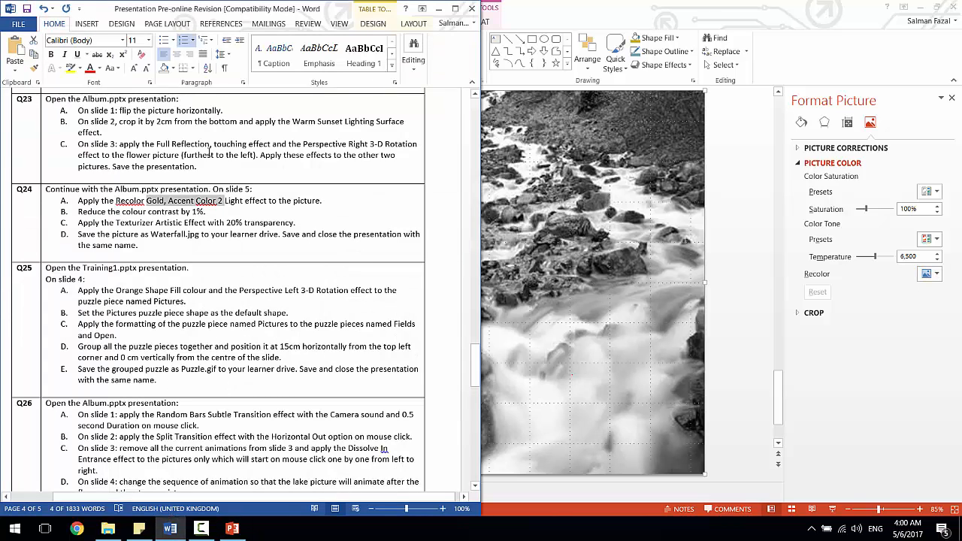
pyautogui.click(926, 275)
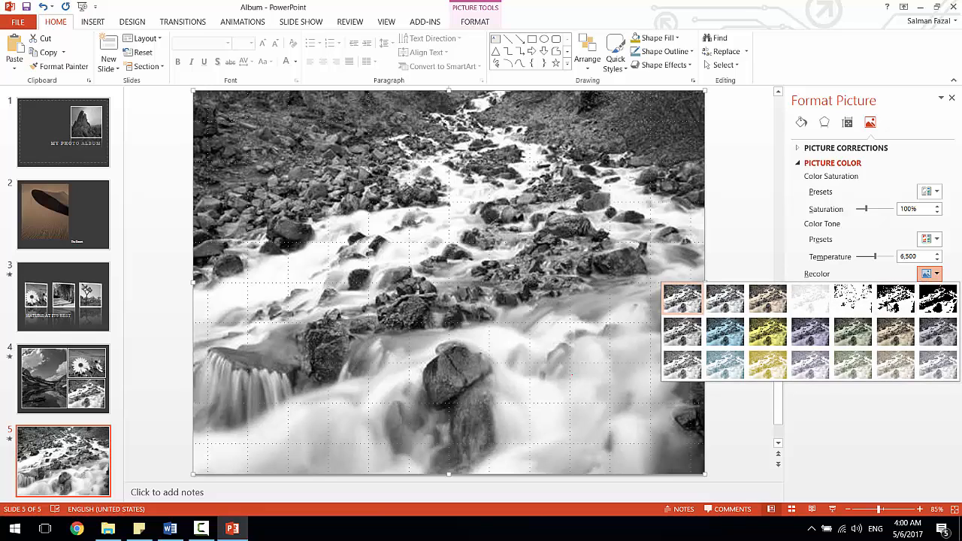
pyautogui.click(783, 368)
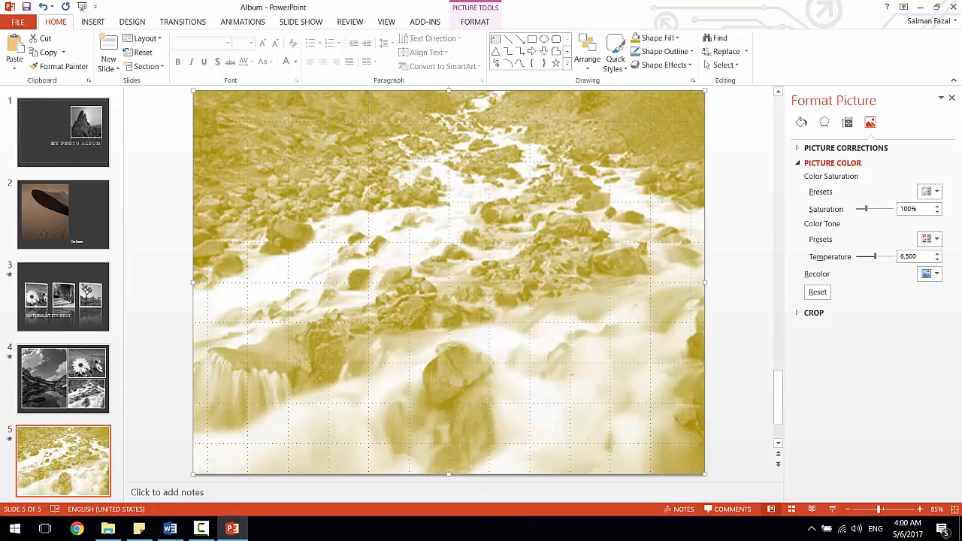
# - Check Q24's instruction B in Word and set the contrast of slide 5's picture to -1% in PowerPoint
pyautogui.click(170, 529)
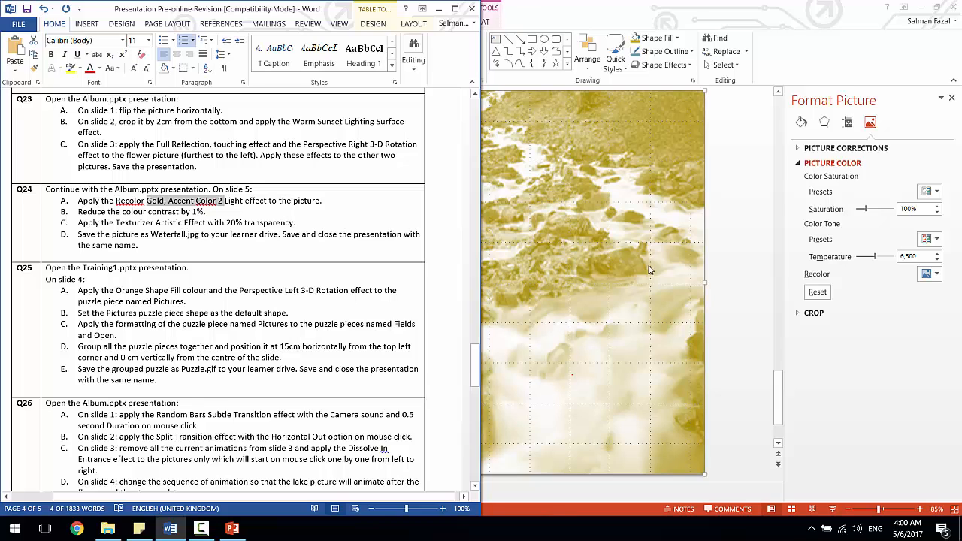
pyautogui.click(802, 168)
pyautogui.click(800, 164)
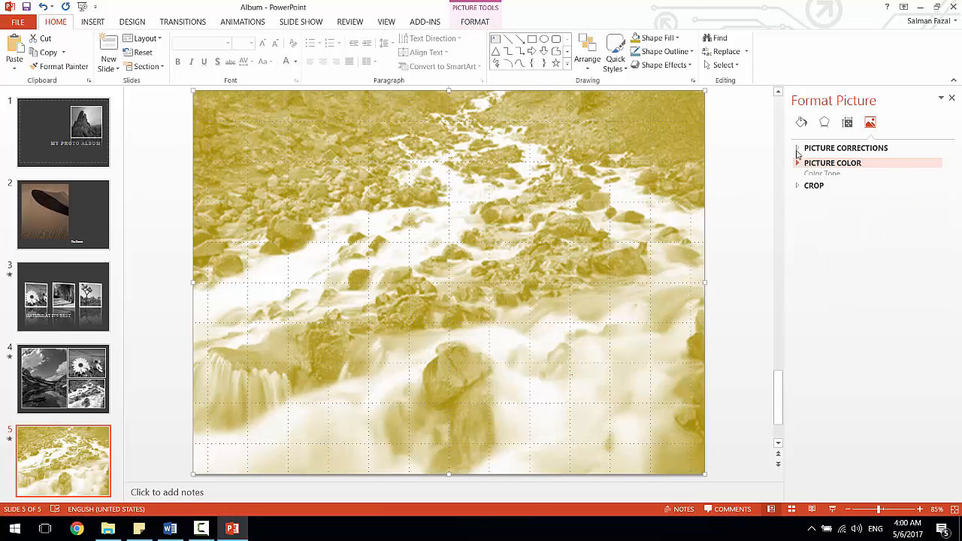
pyautogui.click(799, 148)
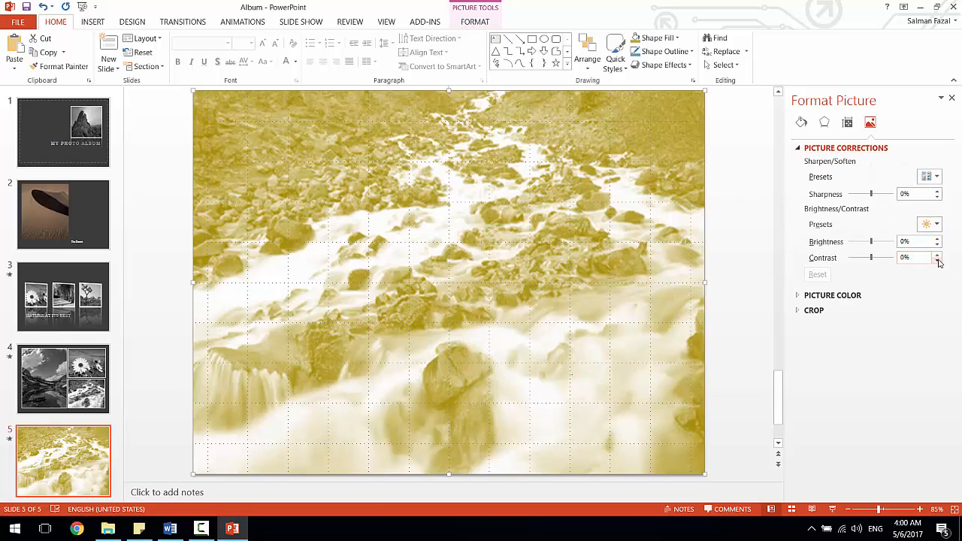
pyautogui.click(937, 260)
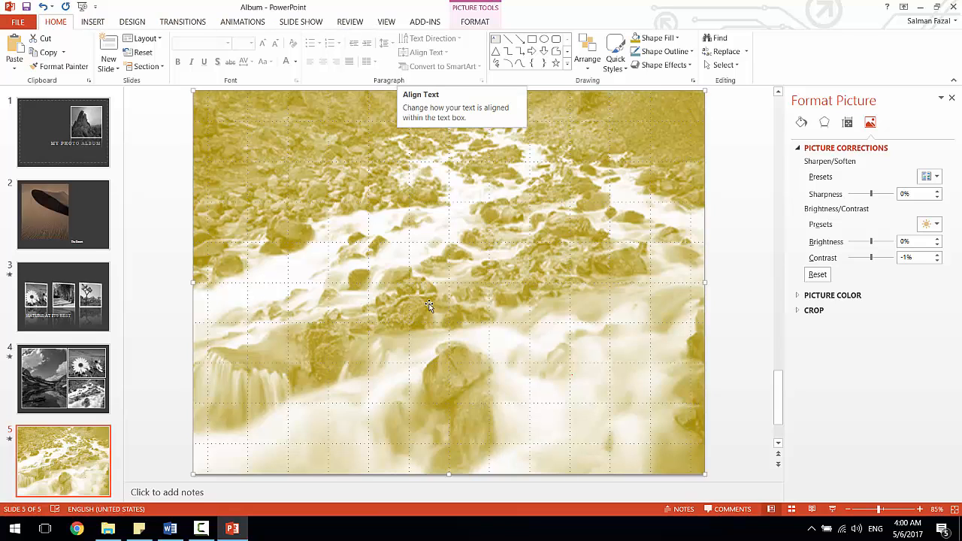
# - Return to the Word revision paper and highlight "the colour" in Q24's instruction B and "Artistic Effect" in instruction C
pyautogui.click(234, 529)
pyautogui.click(239, 531)
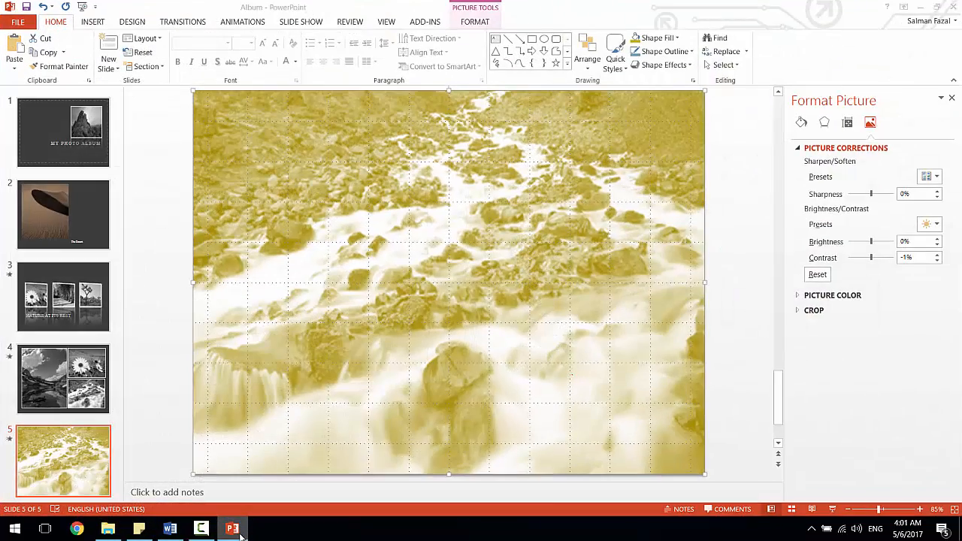
pyautogui.click(235, 530)
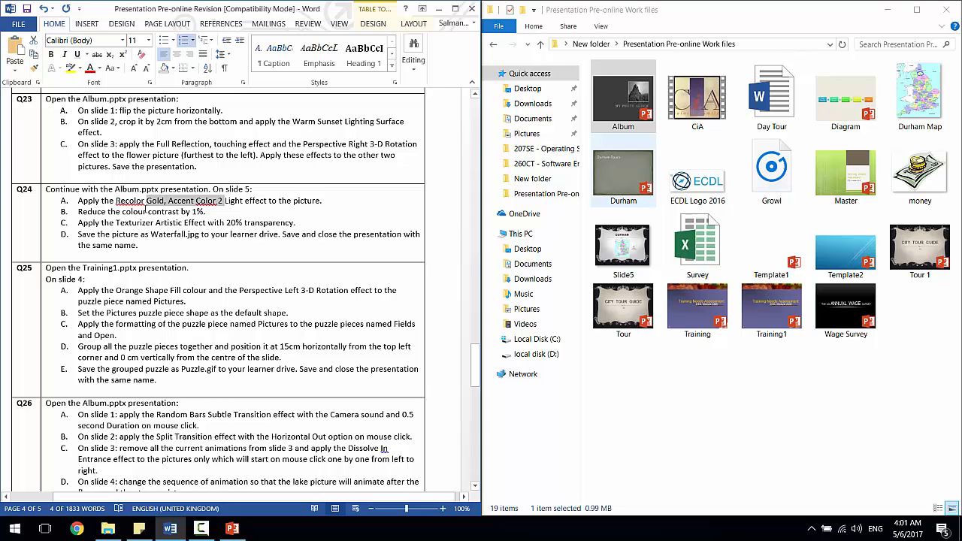
pyautogui.moveTo(110, 212); pyautogui.dragTo(147, 213)
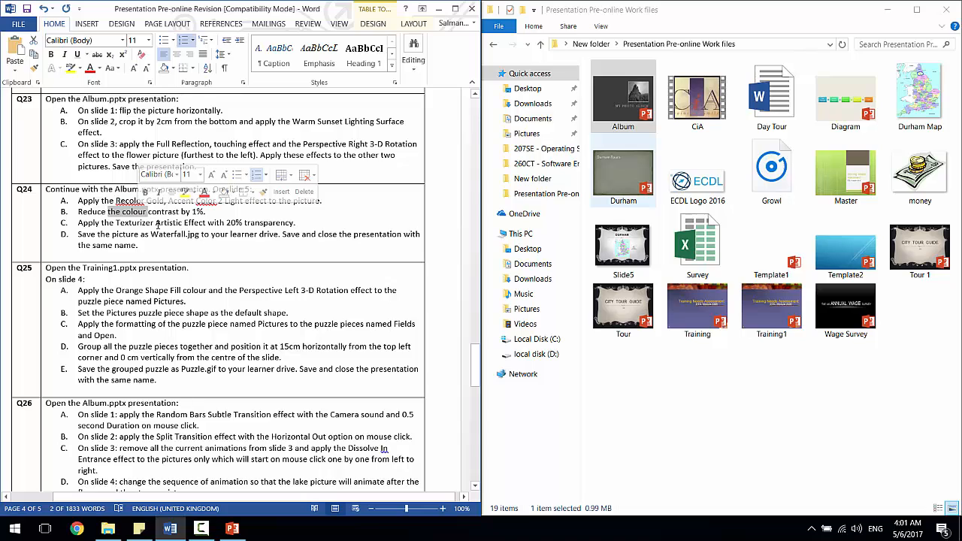
pyautogui.moveTo(156, 223); pyautogui.dragTo(206, 223)
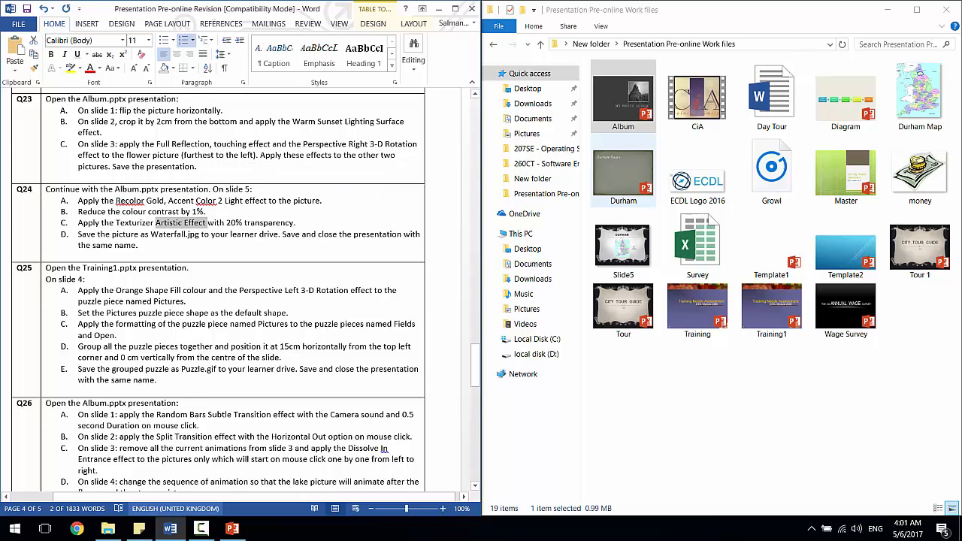
# - Switch to the Album presentation in PowerPoint and apply the Texturizer artistic effect with 20% transparency to slide 5's picture
pyautogui.click(232, 529)
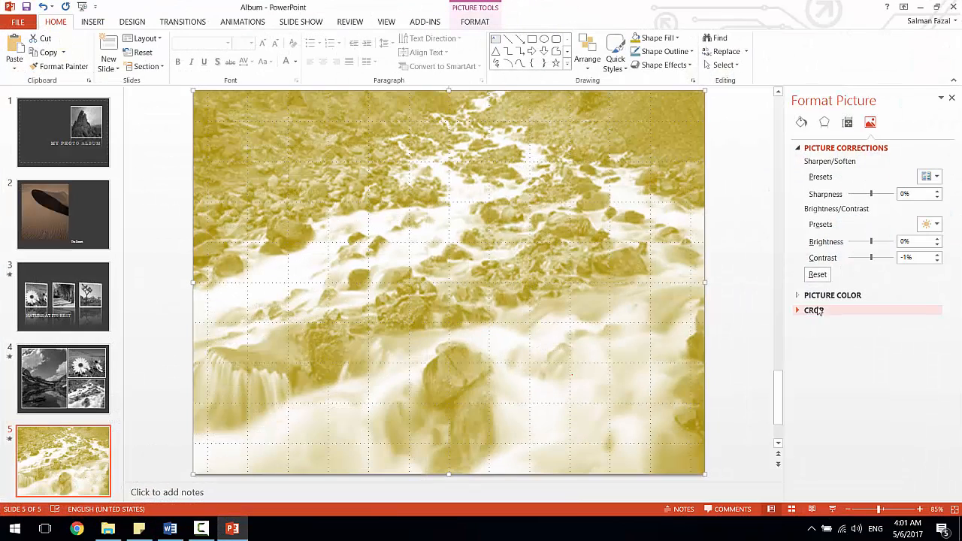
pyautogui.click(812, 153)
pyautogui.click(823, 124)
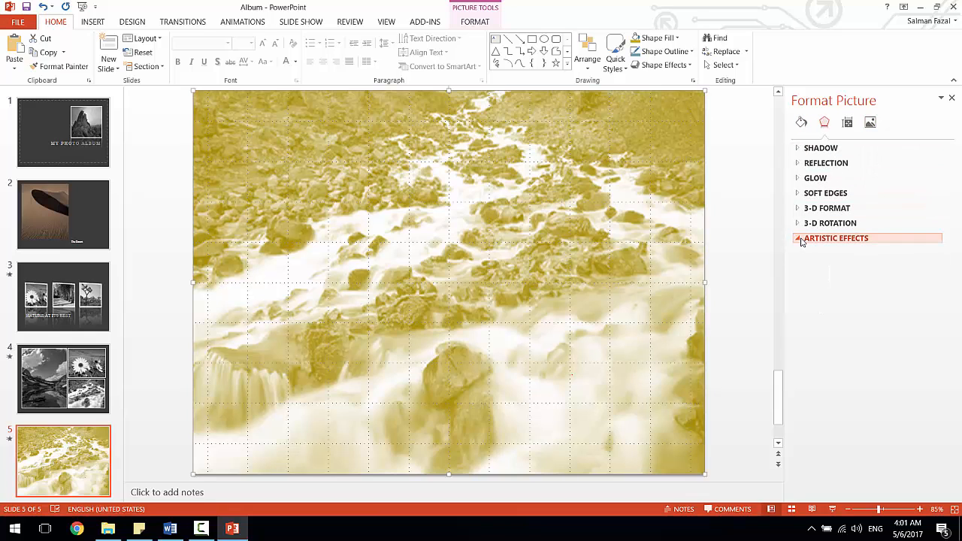
pyautogui.click(803, 239)
pyautogui.click(930, 254)
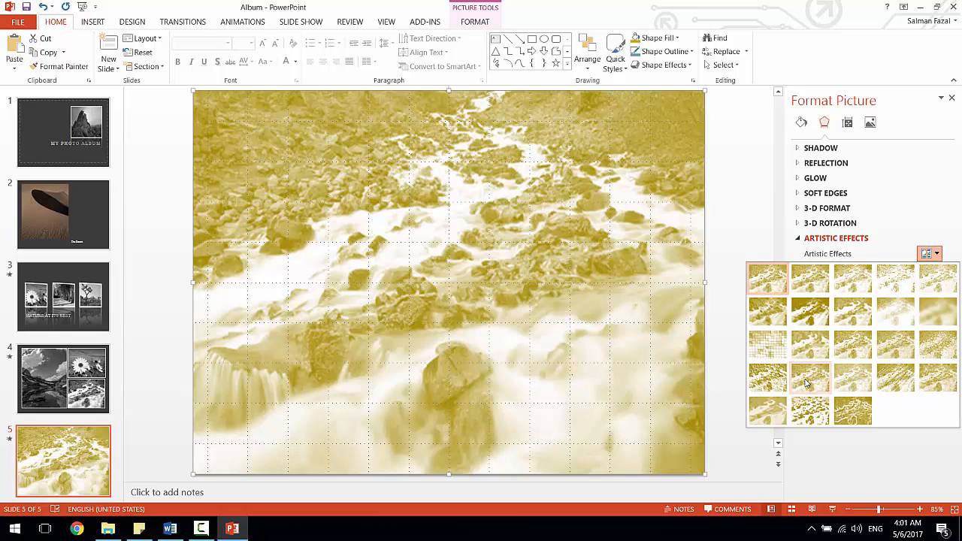
pyautogui.click(844, 433)
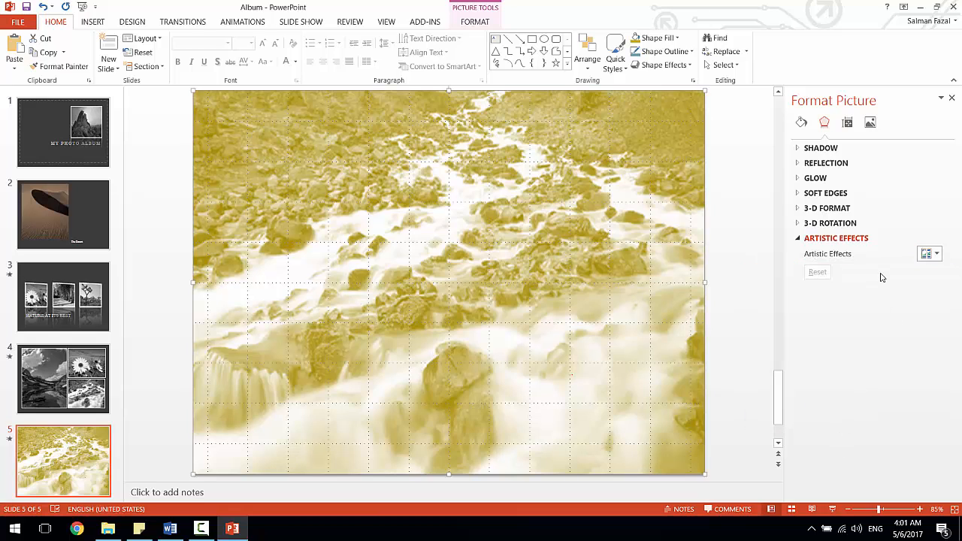
pyautogui.click(926, 254)
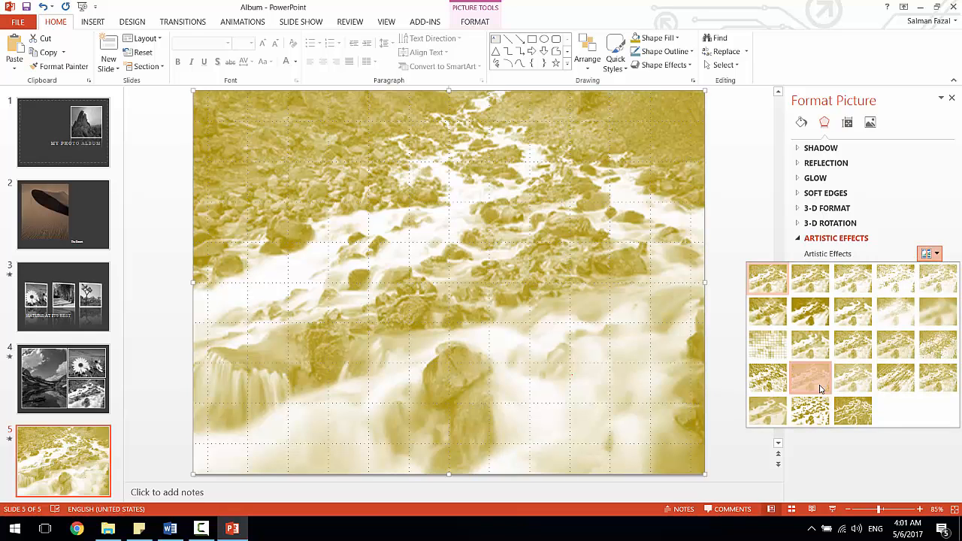
pyautogui.click(819, 388)
pyautogui.doubleClick(908, 272)
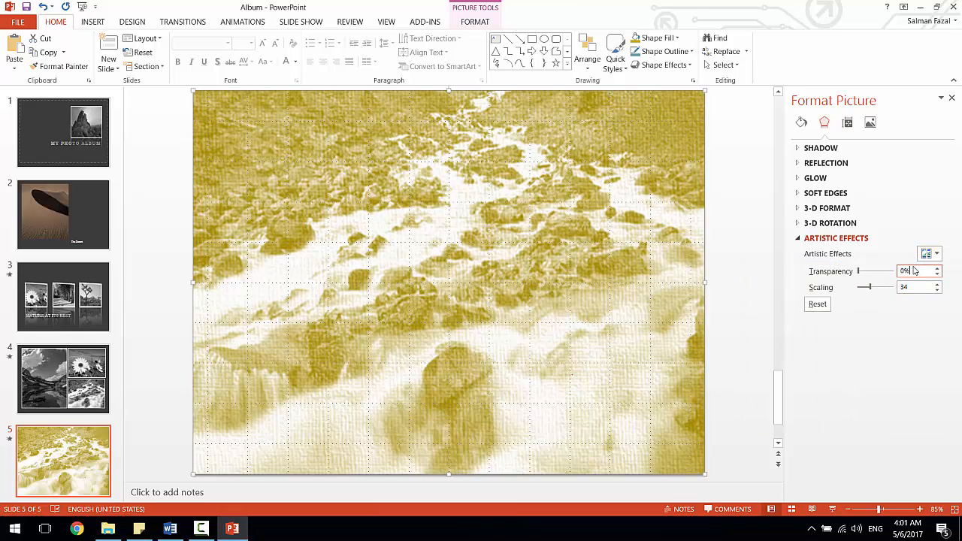
pyautogui.write('20')
# - Check Q24's instruction D in Word, return to PowerPoint and undo the last change to slide 5's picture
pyautogui.click(171, 529)
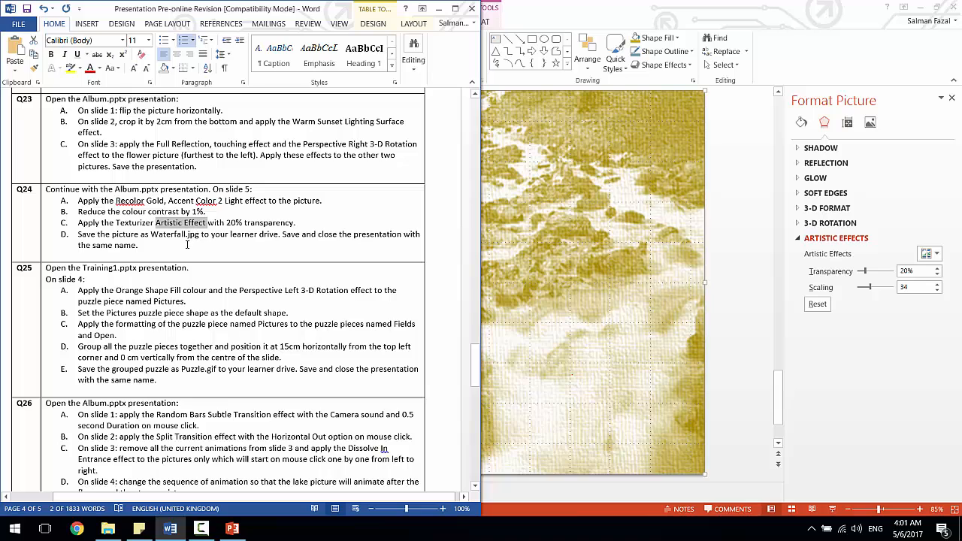
pyautogui.click(164, 234)
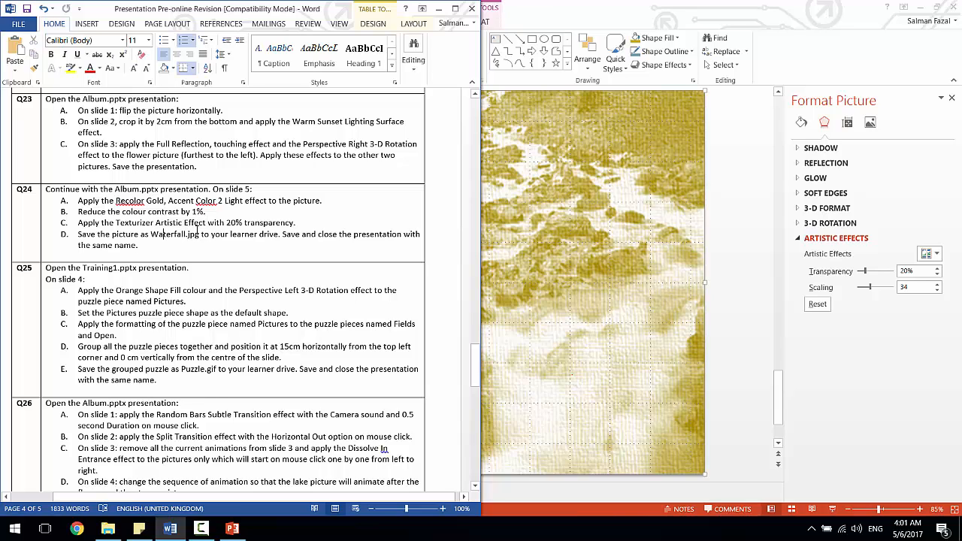
pyautogui.click(590, 219)
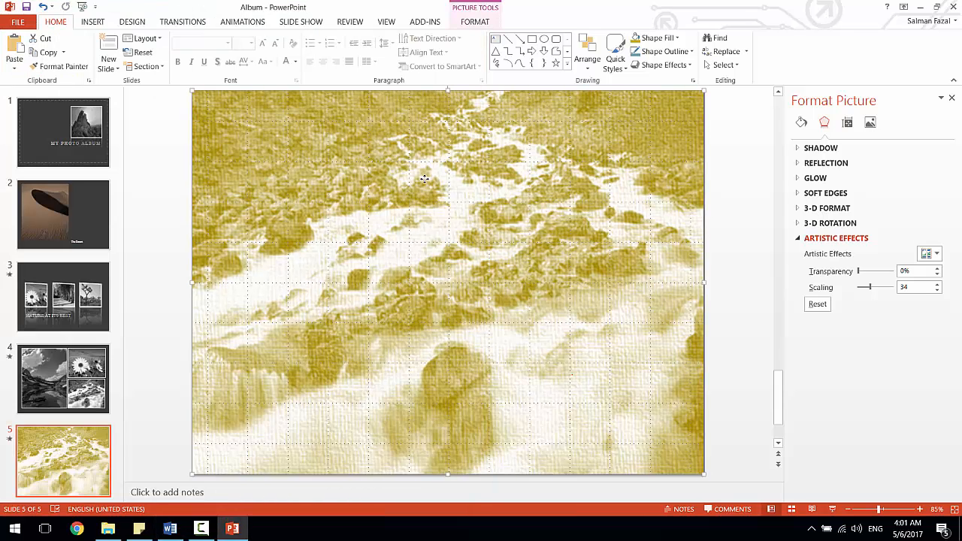
pyautogui.hotkey('ctrl', 'z')
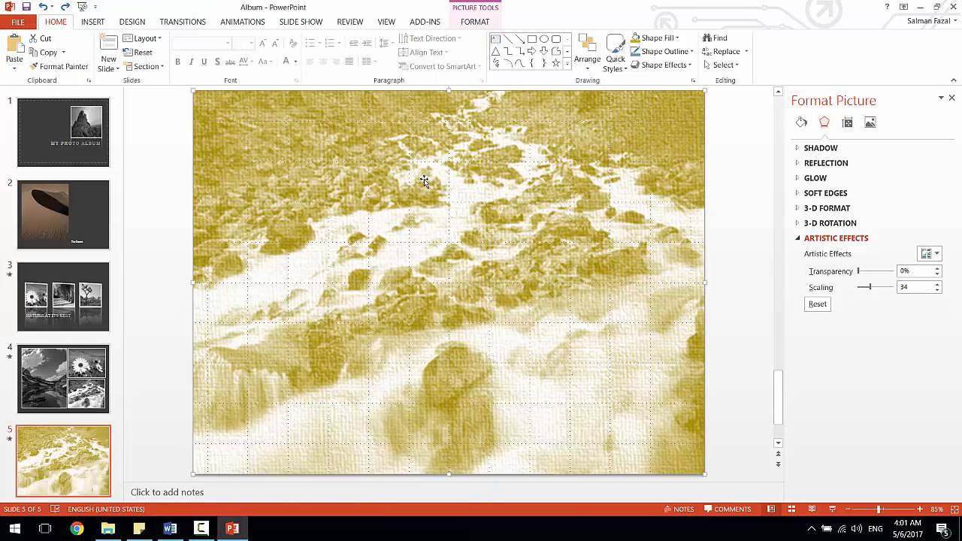
# - Start saving slide 5's waterfall as a picture and choose the Presentation Pre-online Work files folder inside the Desktop's New folder
pyautogui.rightClick(425, 181)
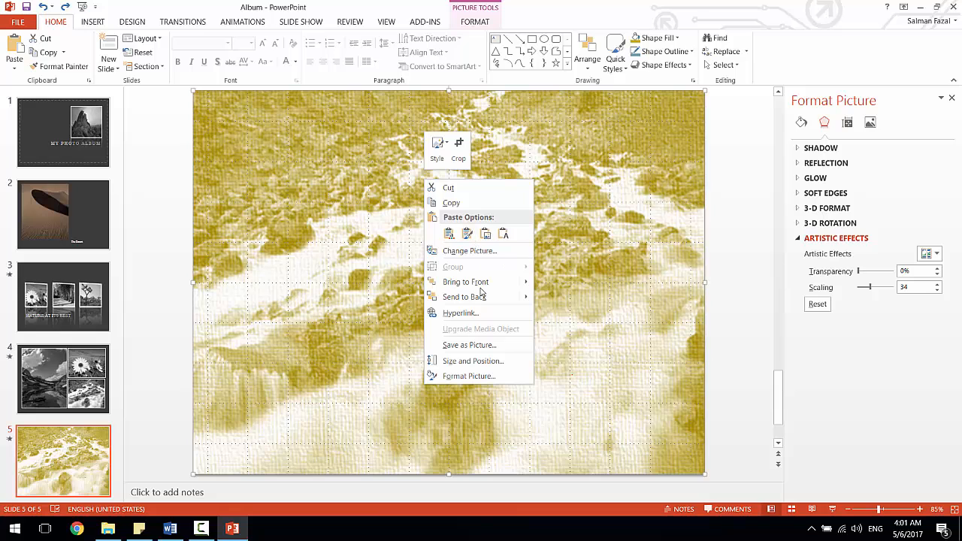
pyautogui.click(479, 345)
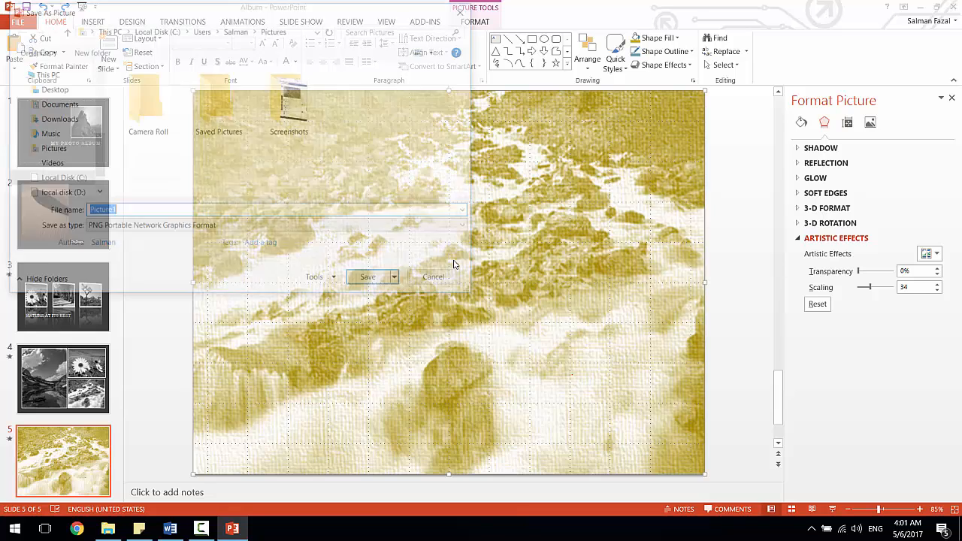
pyautogui.click(53, 88)
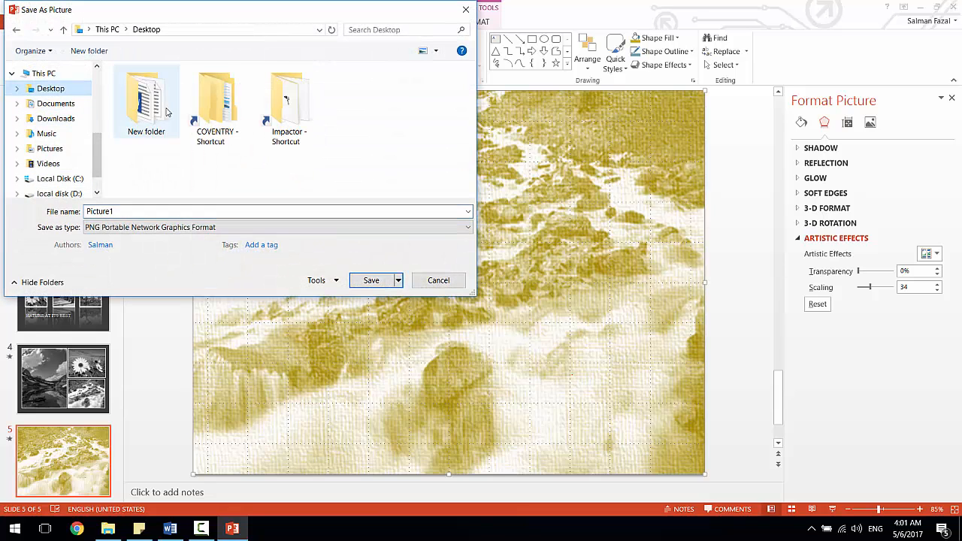
pyautogui.doubleClick(162, 109)
pyautogui.doubleClick(170, 89)
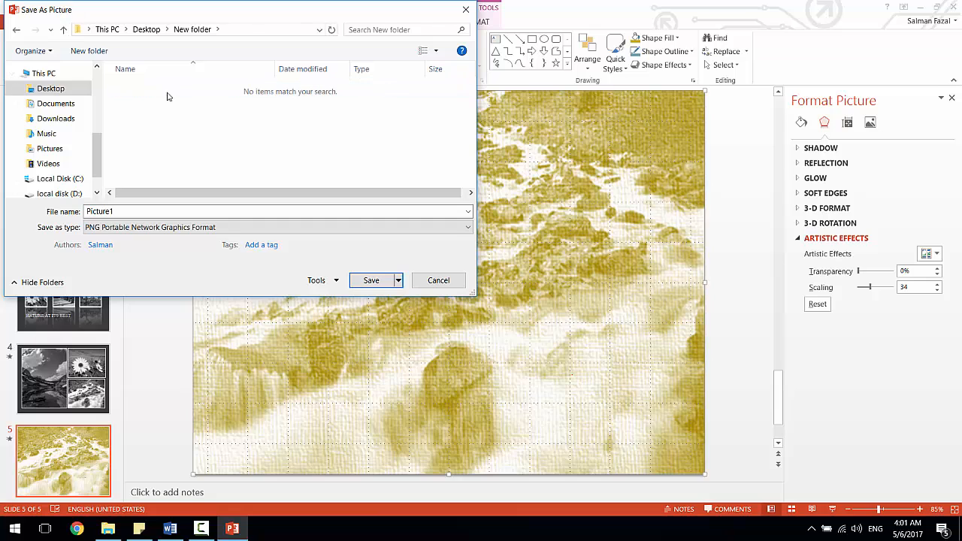
# - Name the picture file waterfall, choose JPEG File Interchange Format and save it
pyautogui.click(170, 212)
pyautogui.hotkey('ctrl', 'a')
pyautogui.press('BackSpace')
pyautogui.write('wate')
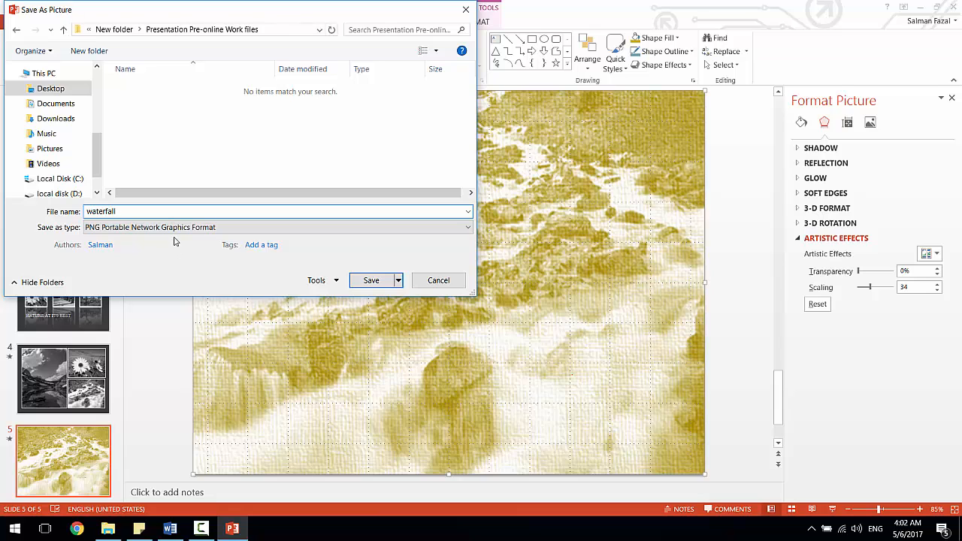
pyautogui.click(177, 227)
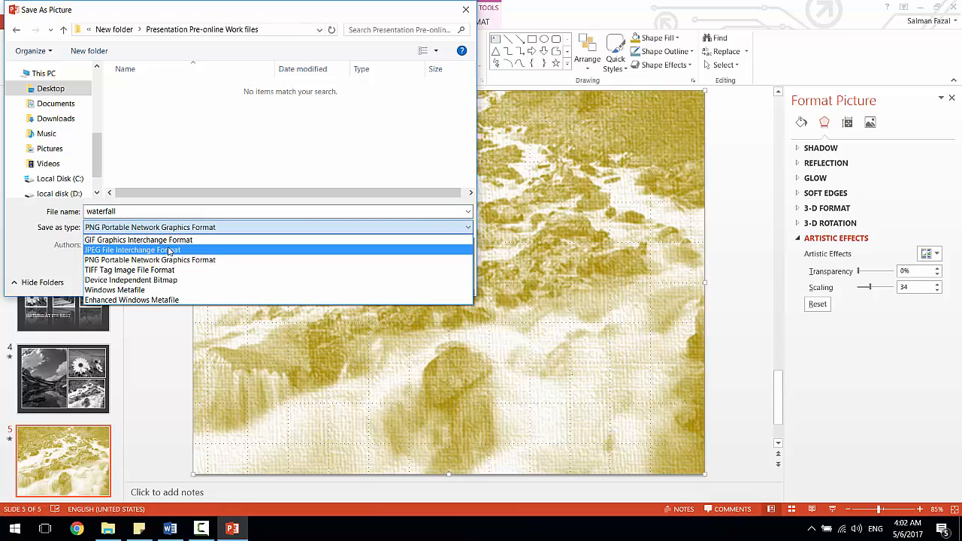
pyautogui.click(168, 249)
pyautogui.click(372, 283)
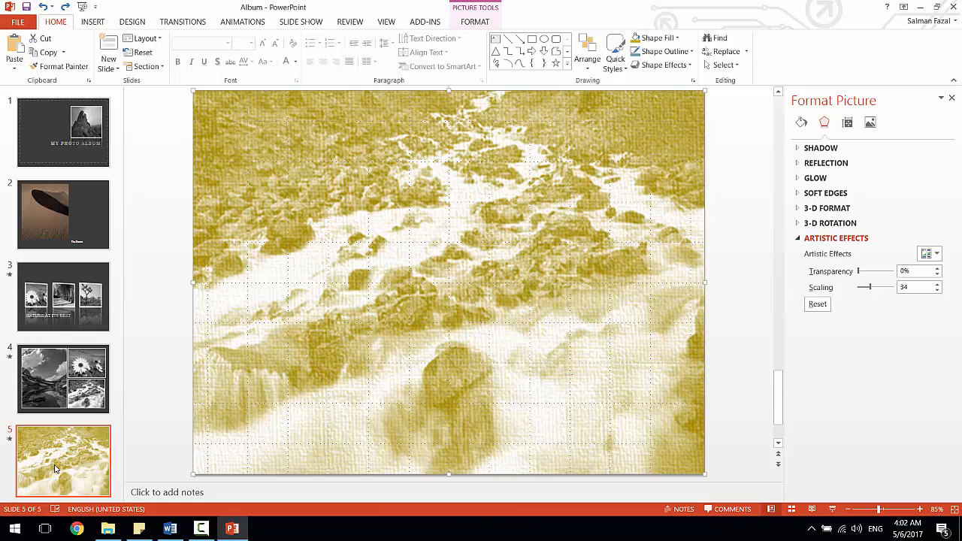
# - Review Q24's instructions in Word, save and close the Album presentation, and check the waterfall file in File Explorer
pyautogui.click(170, 528)
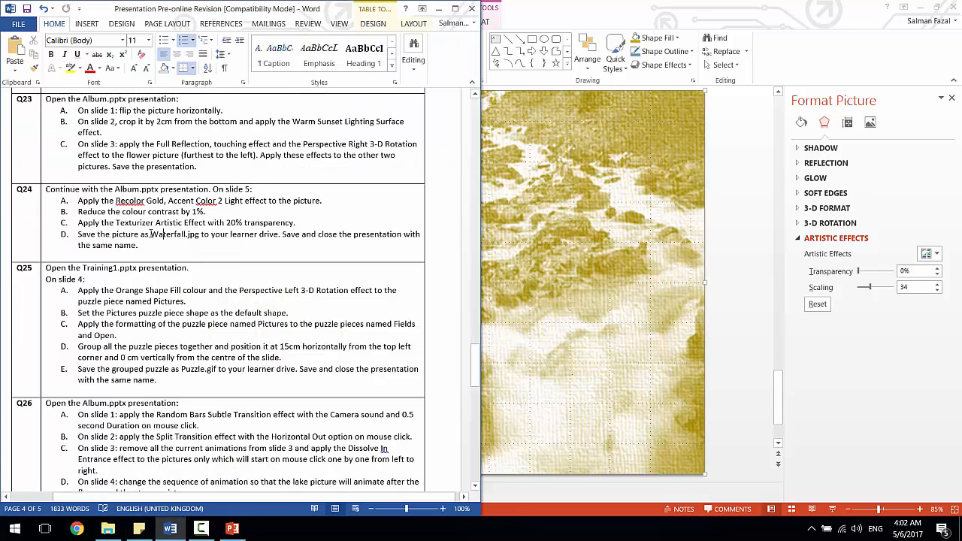
pyautogui.moveTo(144, 242); pyautogui.dragTo(78, 211)
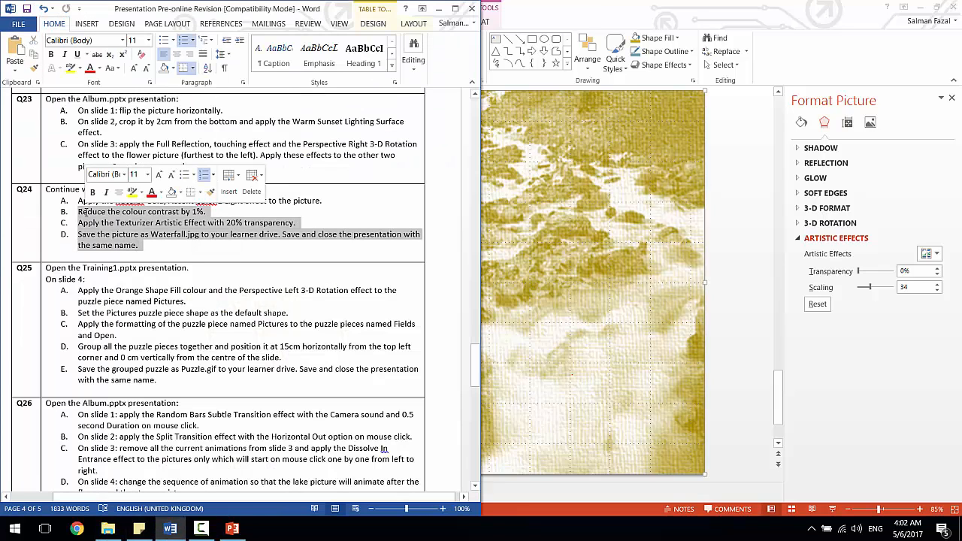
pyautogui.click(758, 6)
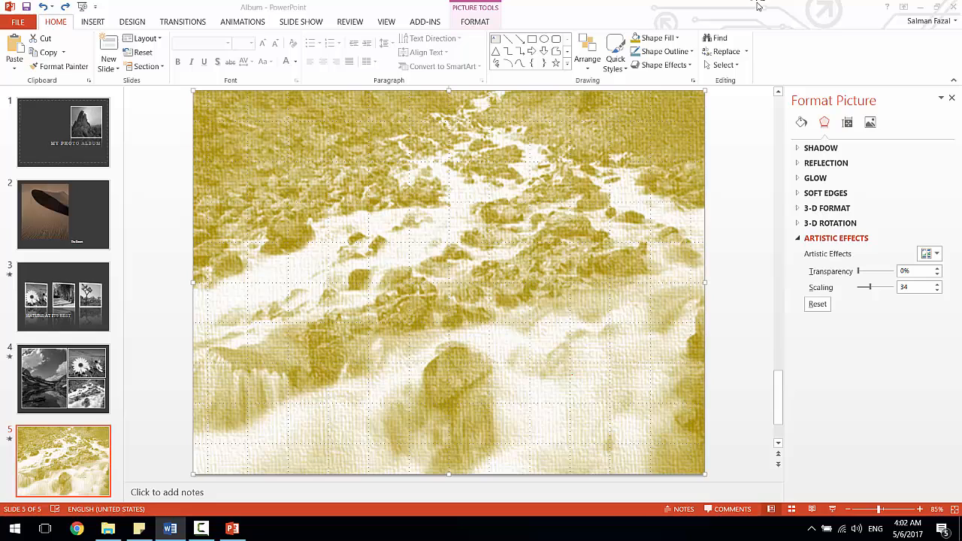
pyautogui.click(27, 7)
pyautogui.click(952, 6)
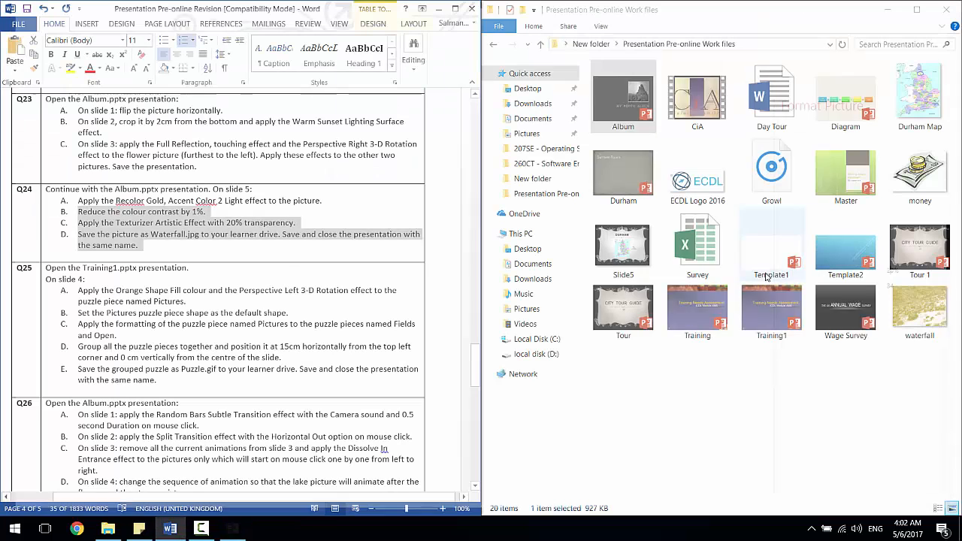
pyautogui.click(920, 308)
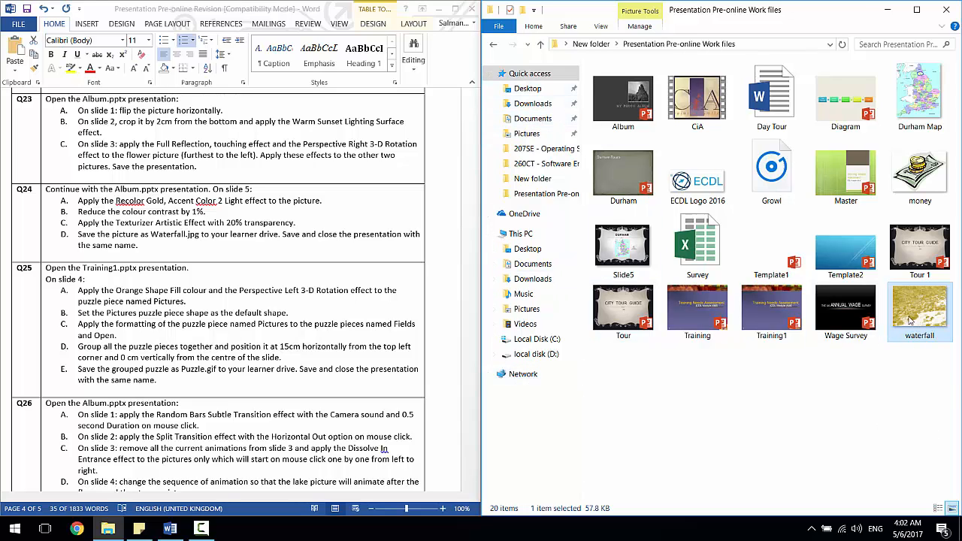
pyautogui.moveTo(923, 319)
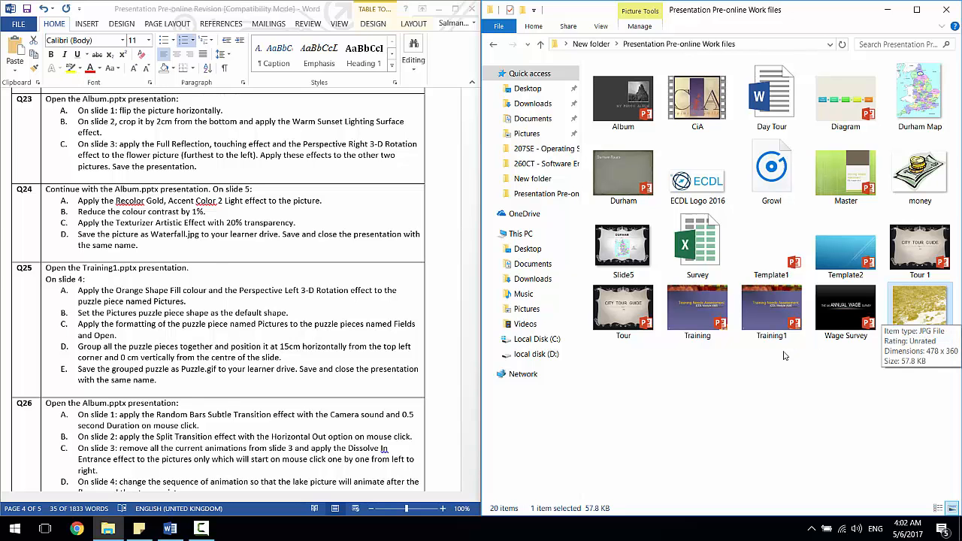
# - Read Q25 in the Word revision paper, open the Training1 presentation from File Explorer and go to slide 4
pyautogui.click(107, 236)
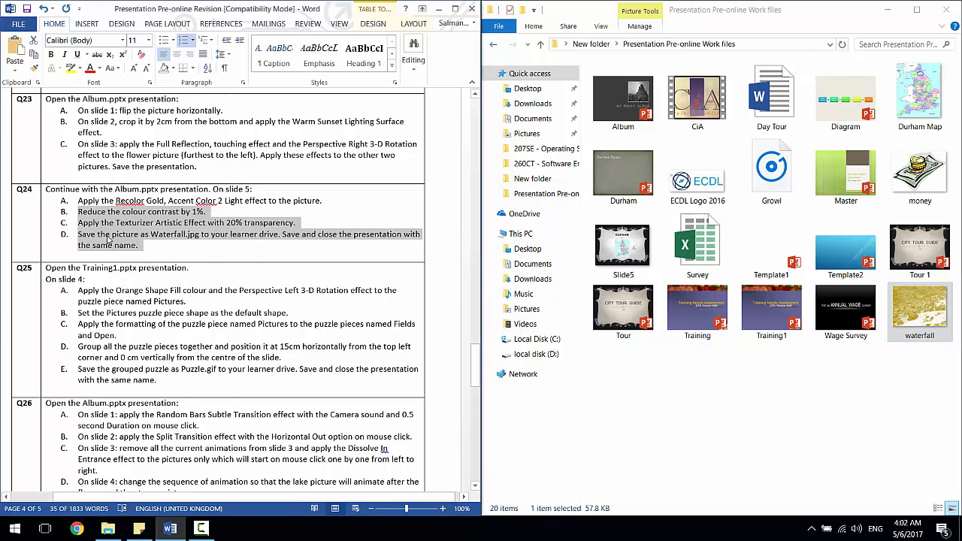
pyautogui.click(110, 279)
pyautogui.scroll(-4, 109, 279)
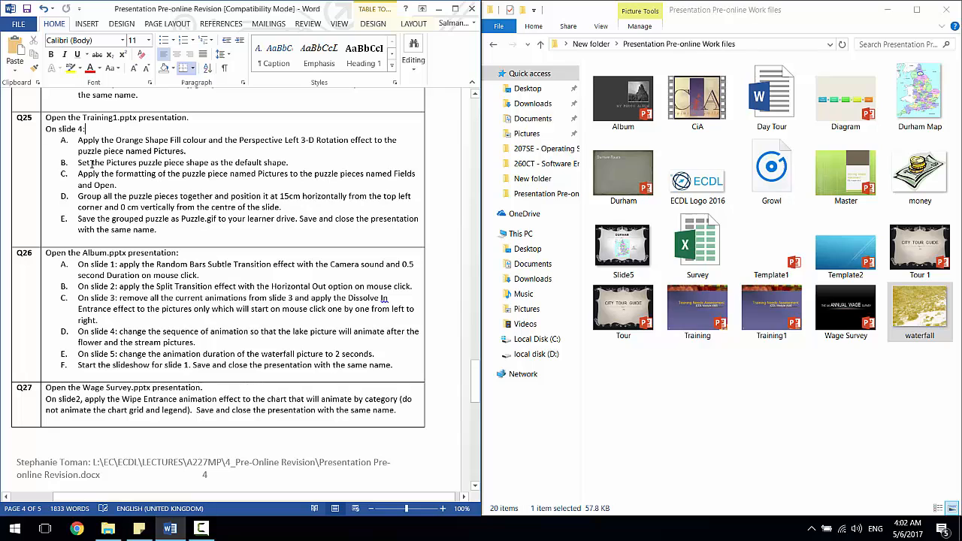
pyautogui.doubleClick(790, 314)
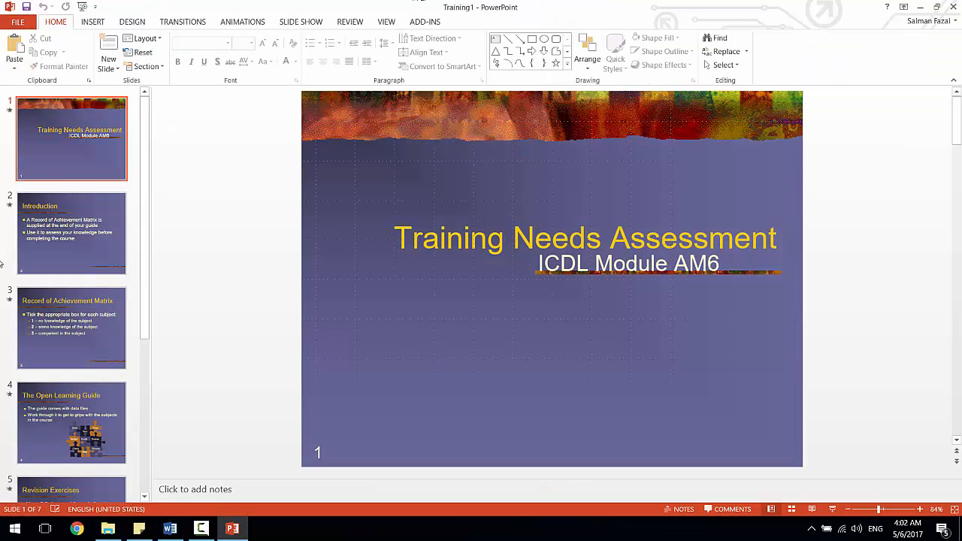
pyautogui.click(73, 425)
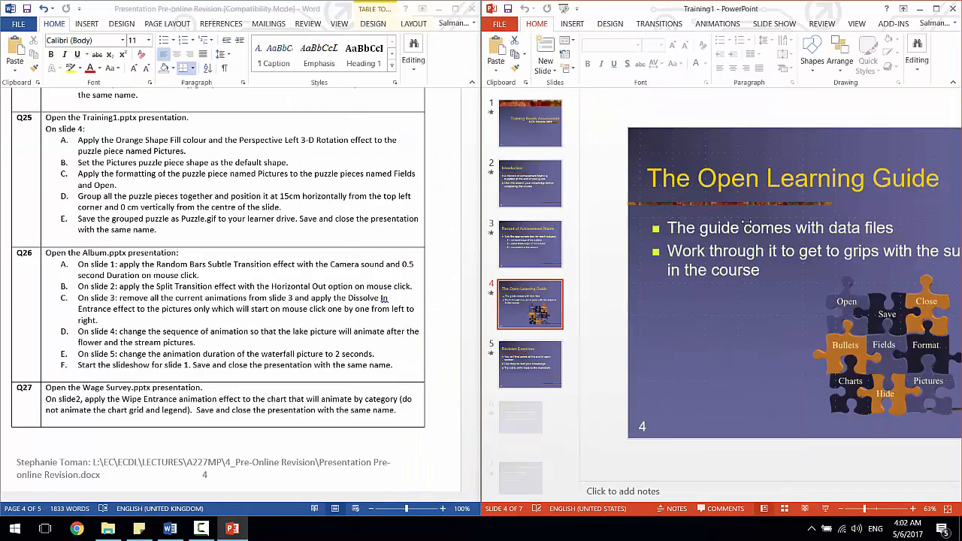